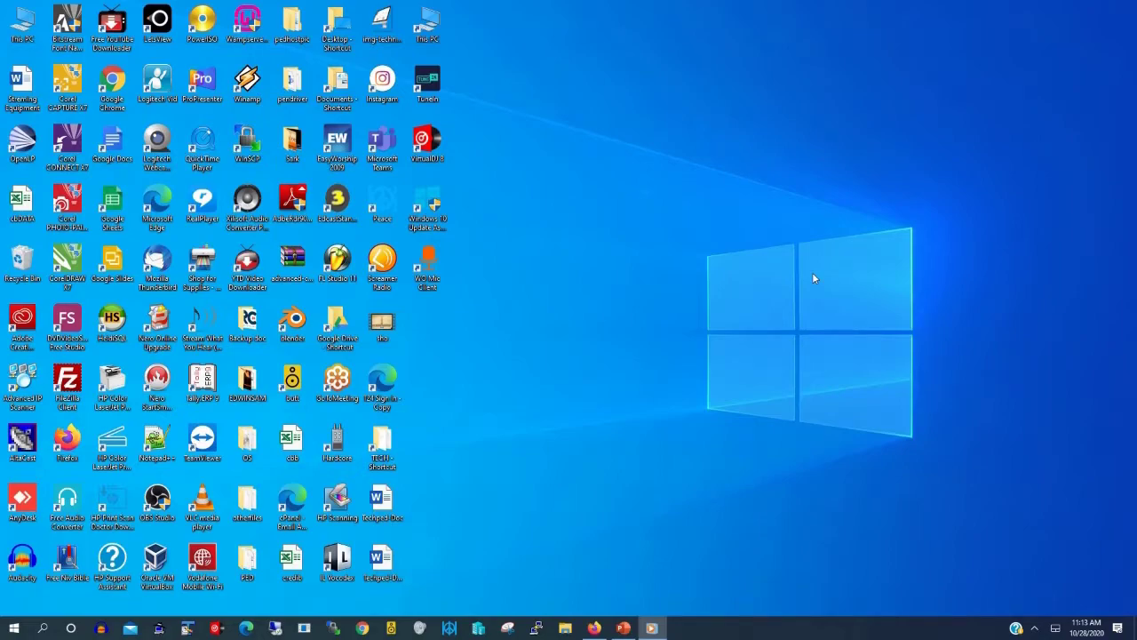
Step: Create a new folder on the desktop and name it ftphub
right_click(878, 187)
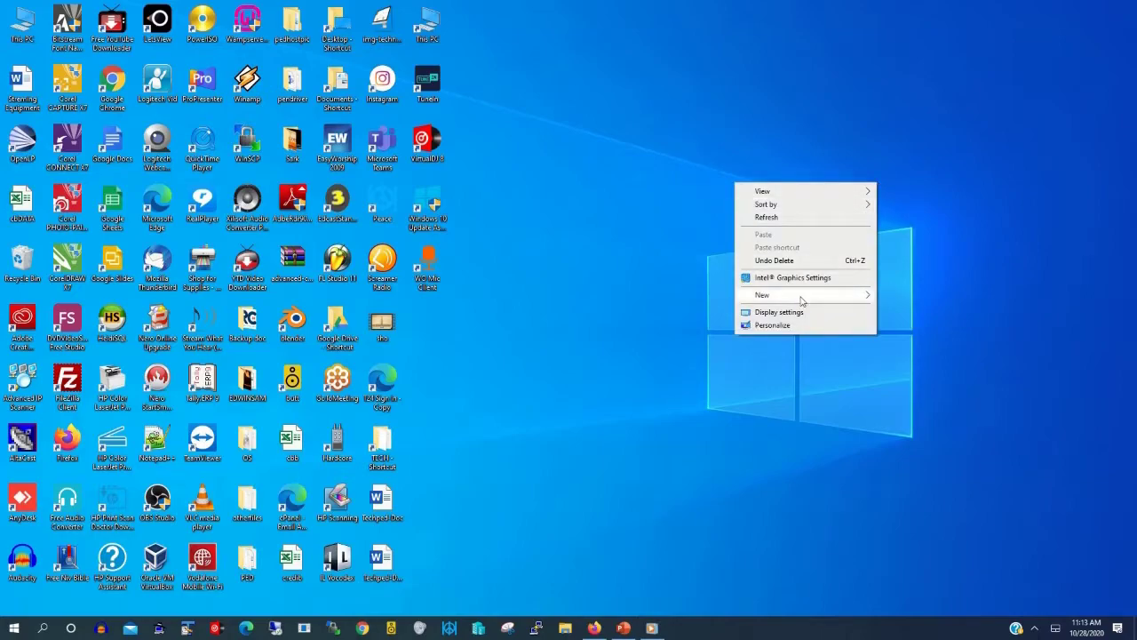
mouse_move(802, 302)
click(905, 297)
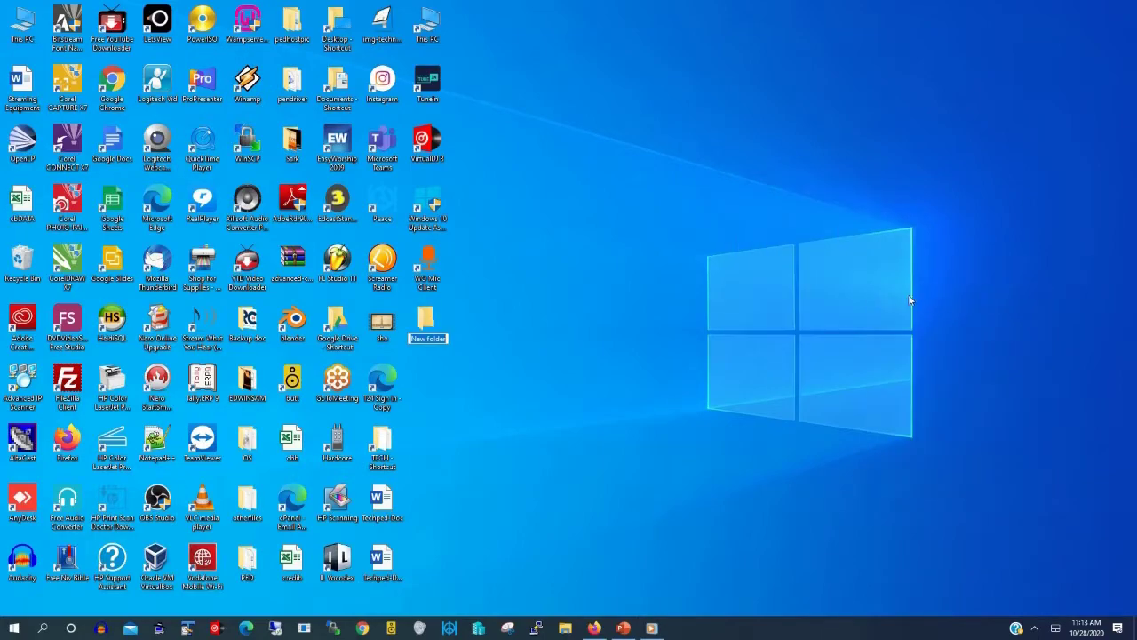
text(ftphub)
key(Return)
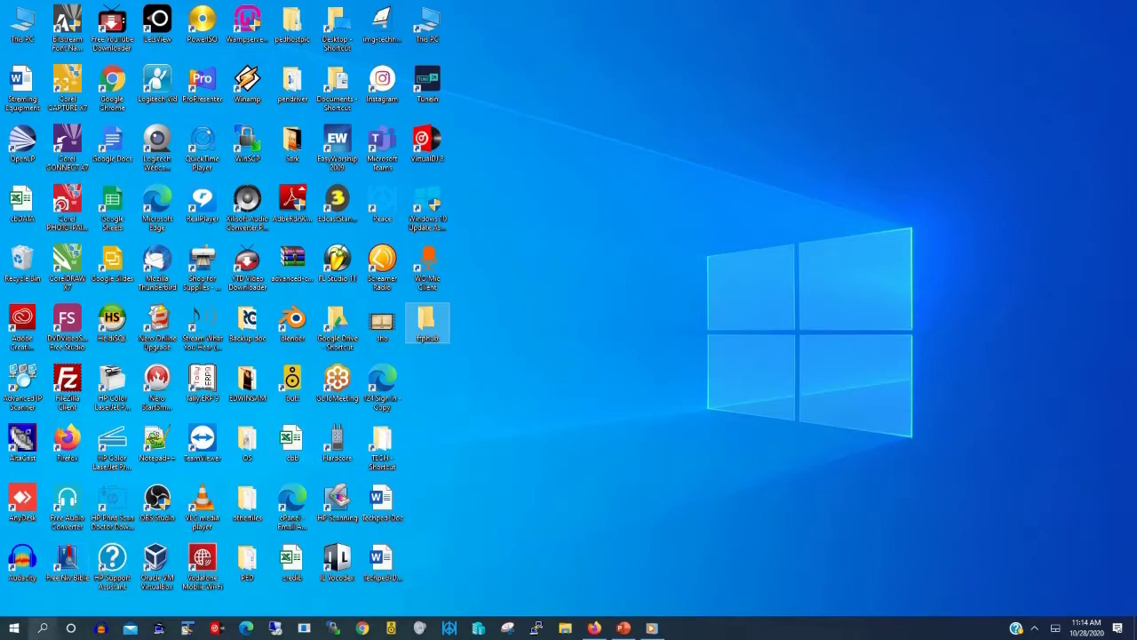
Step: Find and open Control Panel from the taskbar search
click(42, 628)
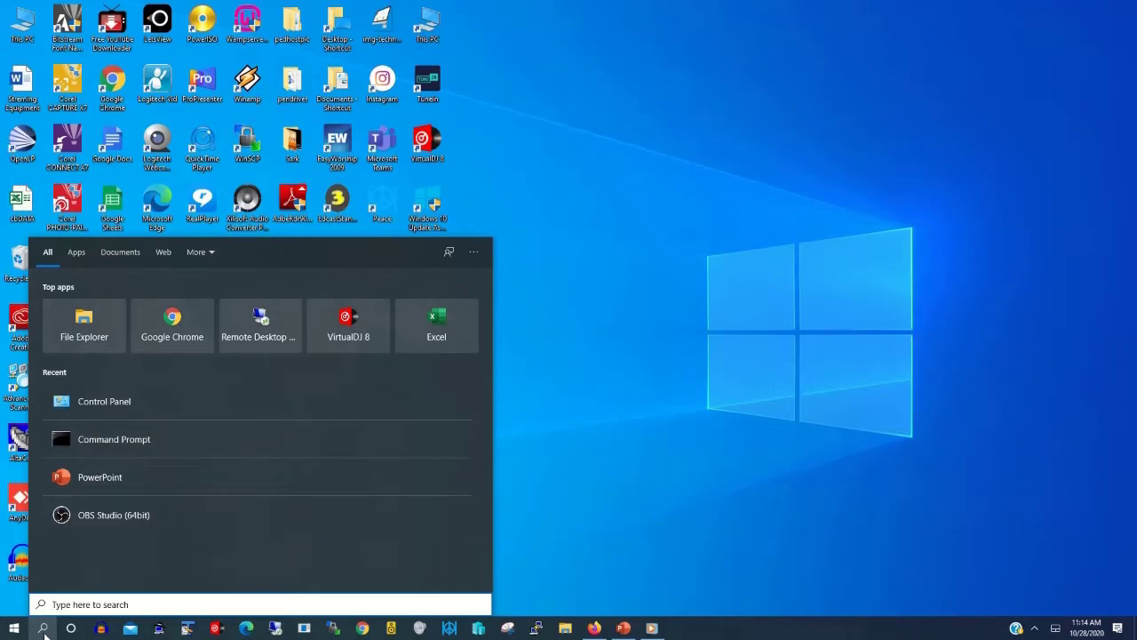
text(contol)
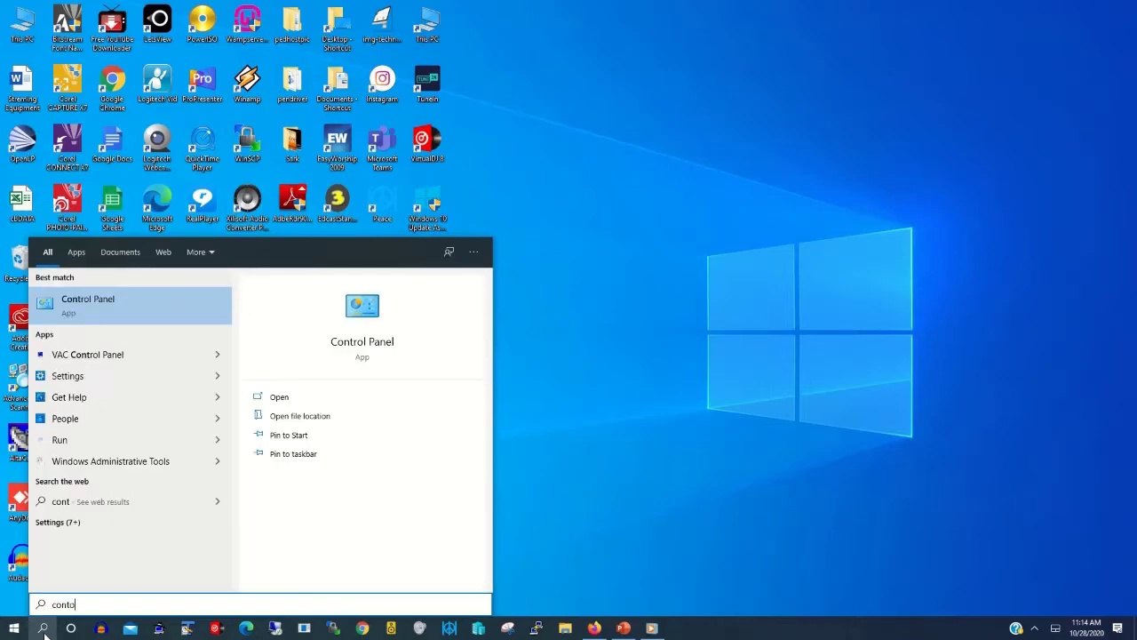
click(94, 307)
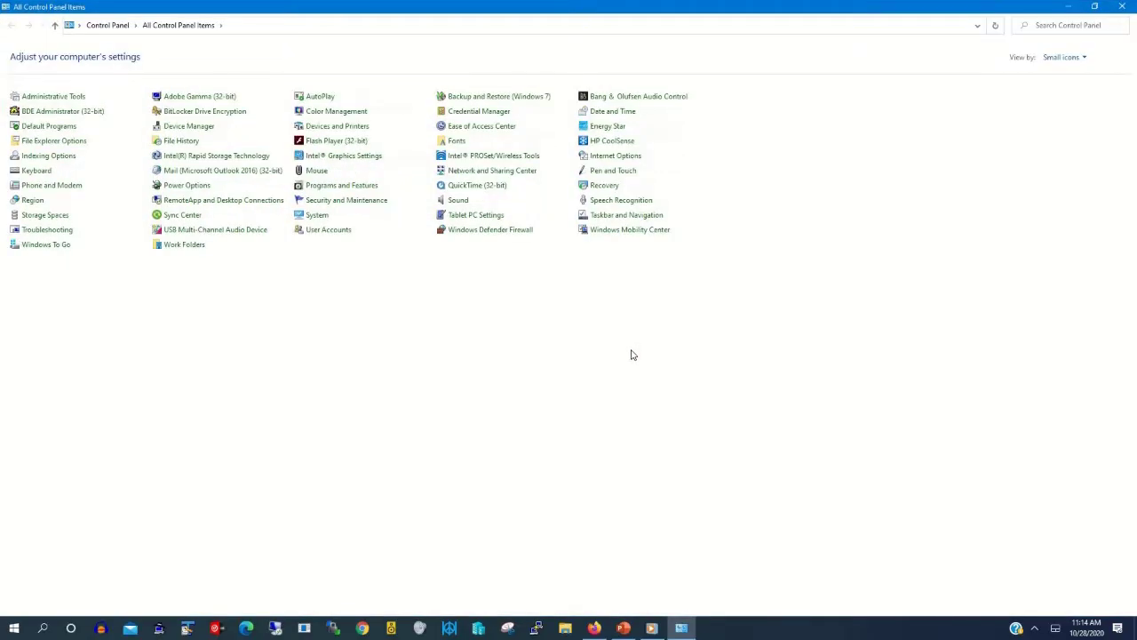
Step: Switch Control Panel to Small icons view and open Programs and Features
click(1084, 58)
click(1062, 71)
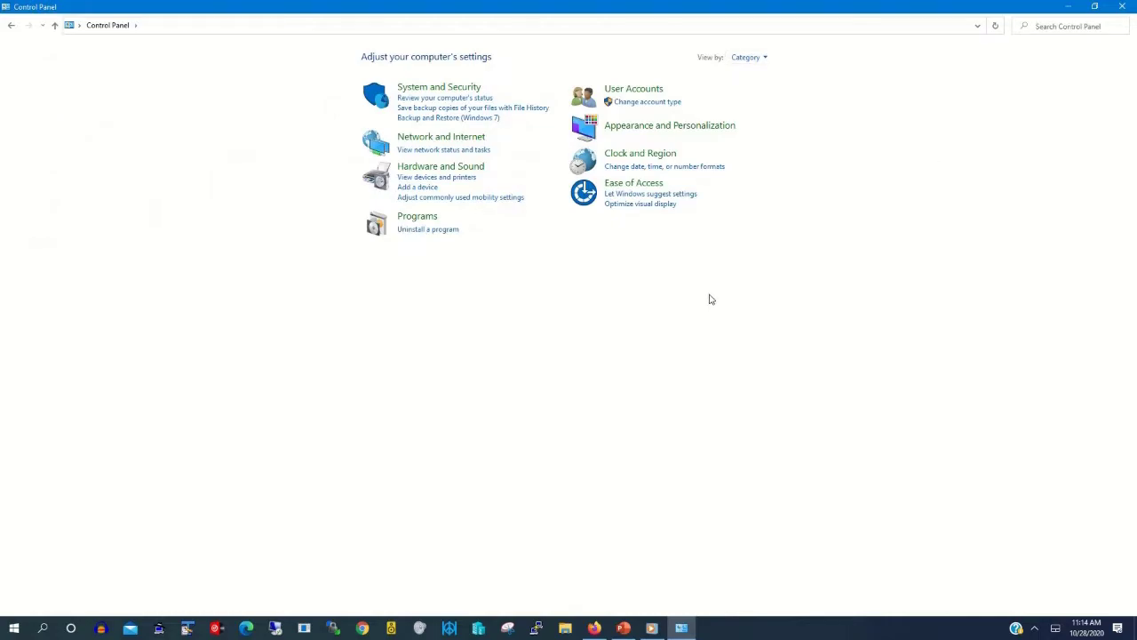
click(768, 58)
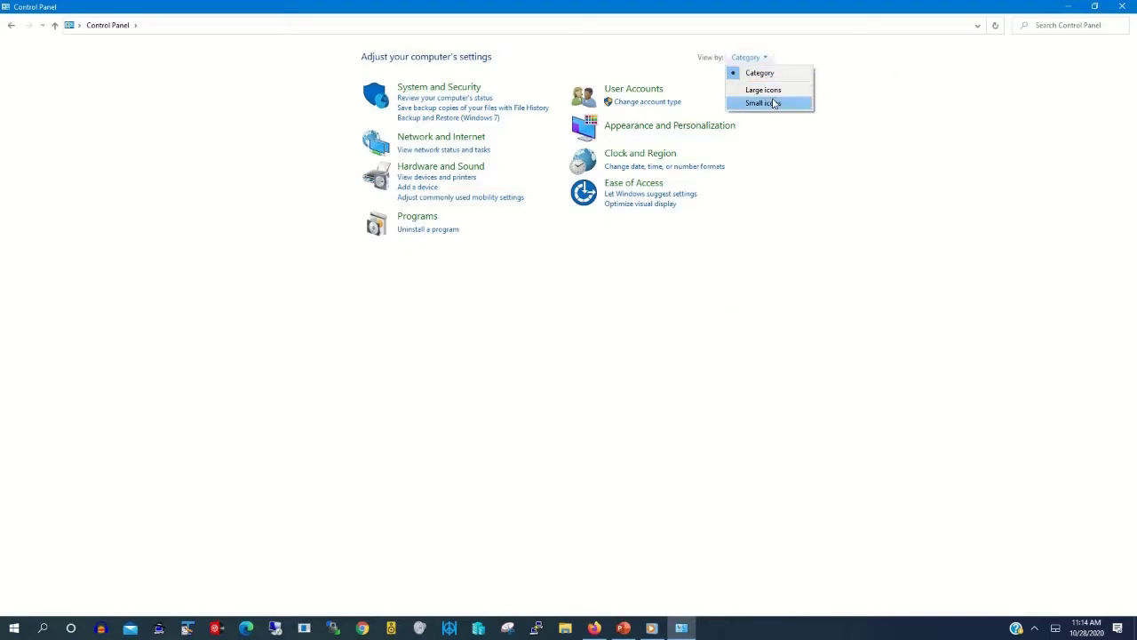
click(762, 104)
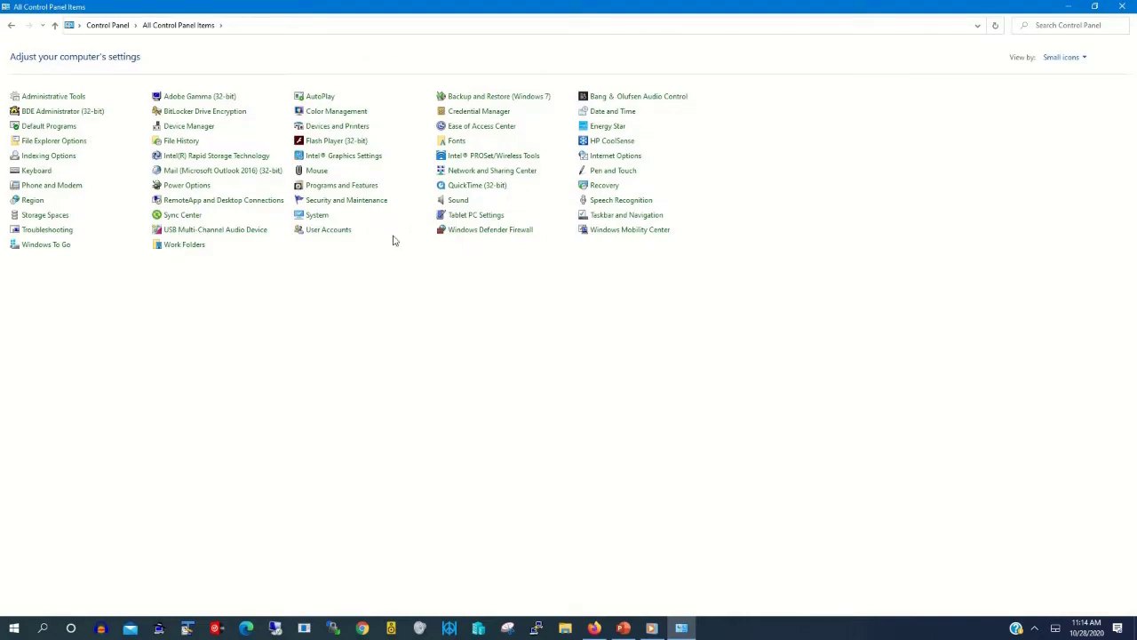
click(342, 186)
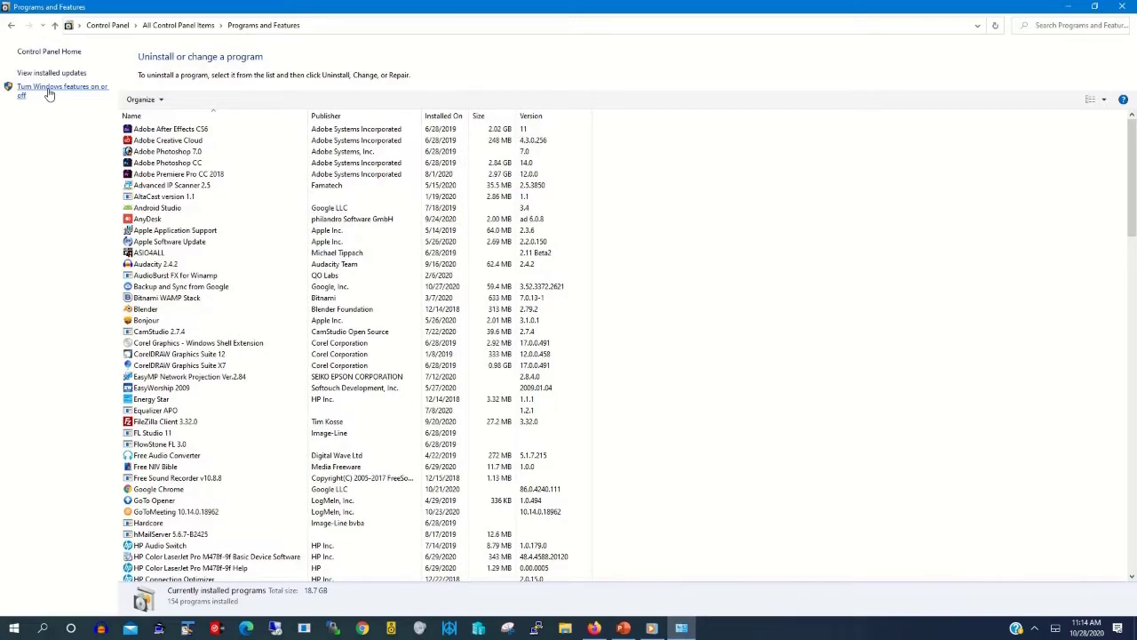
Step: In Windows Features, enable FTP Server with FTP Extensibility under Internet Information Services and apply
click(49, 90)
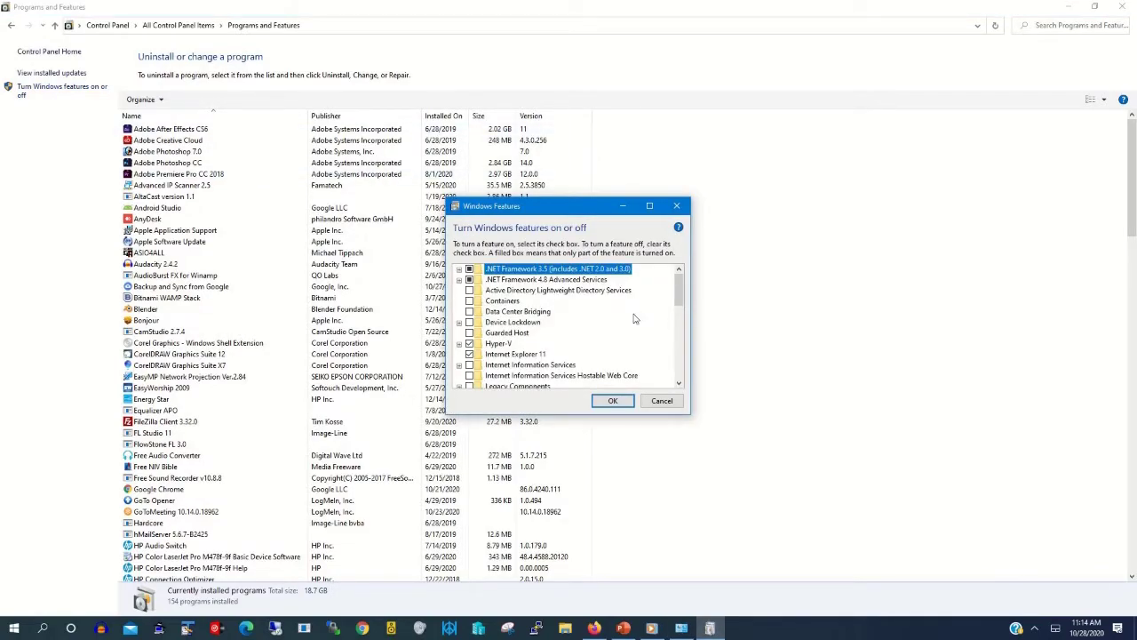
scroll(634, 318, down, 1)
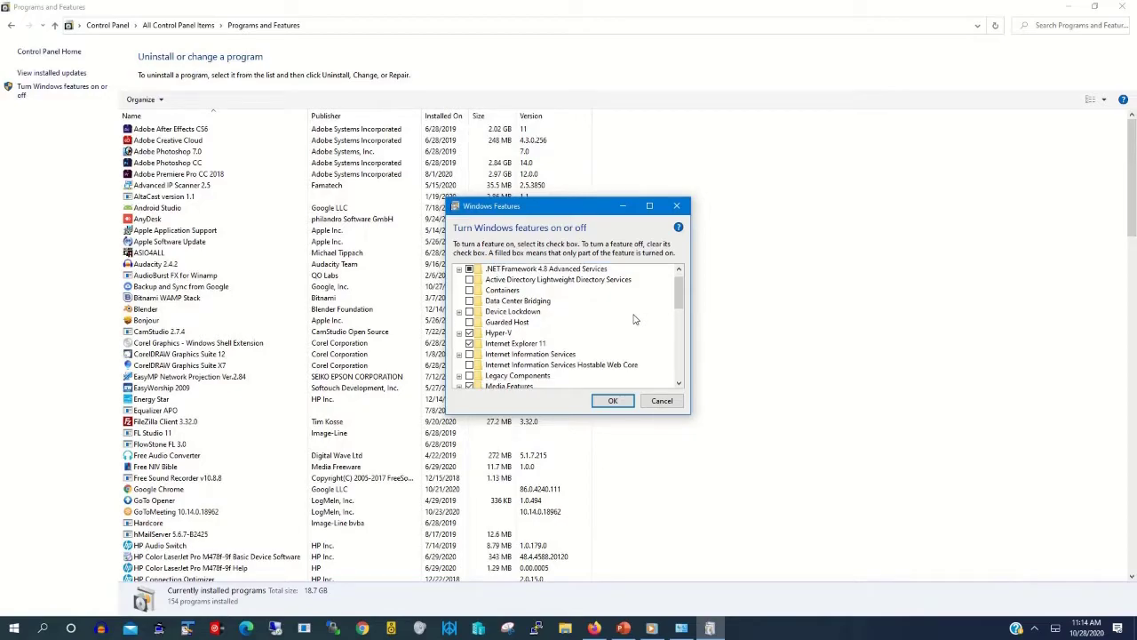
scroll(634, 318, up, 1)
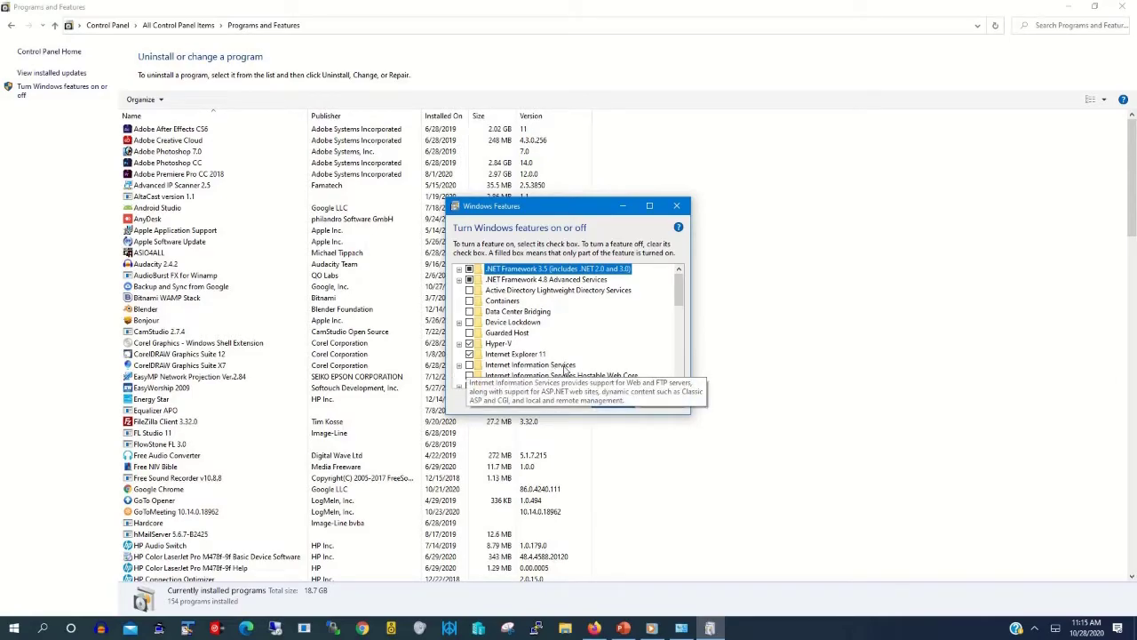
click(460, 365)
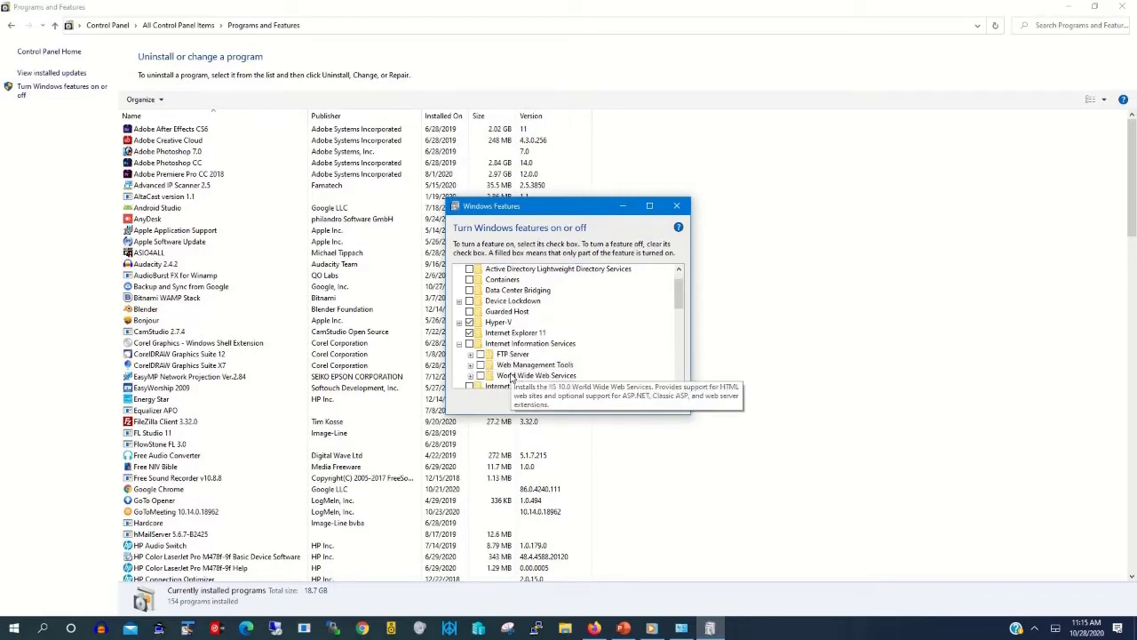
click(470, 344)
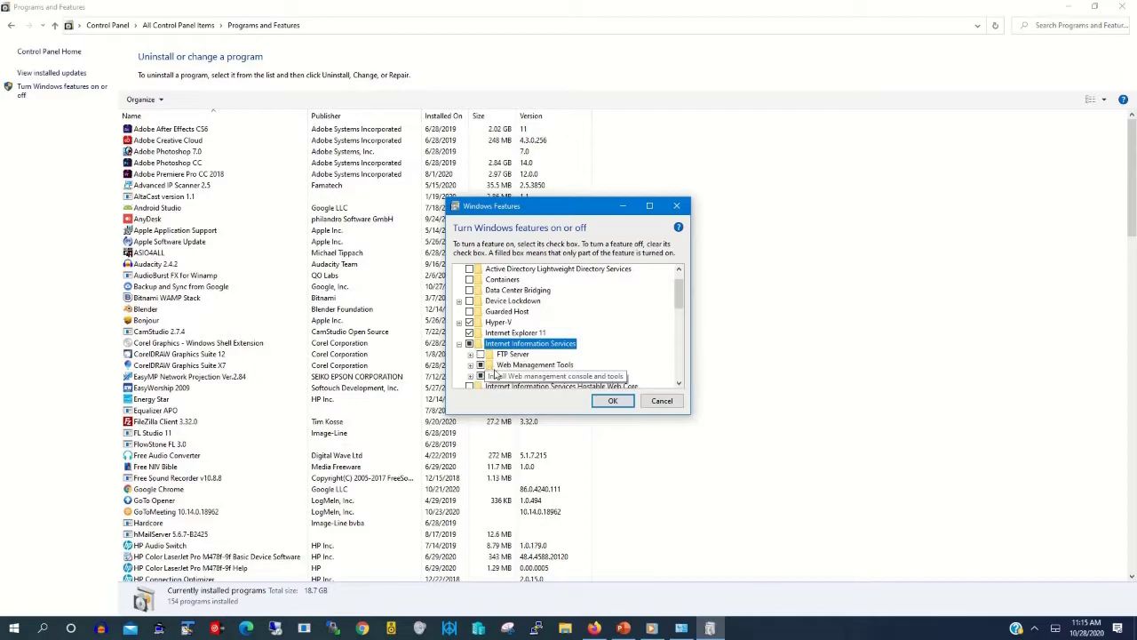
click(480, 354)
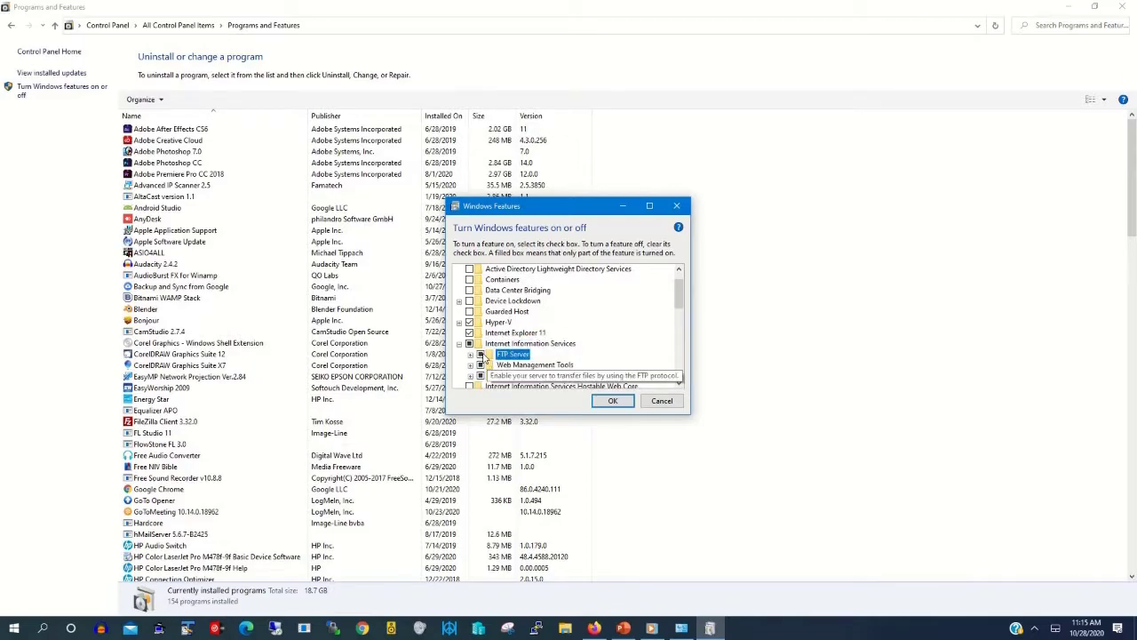
click(471, 356)
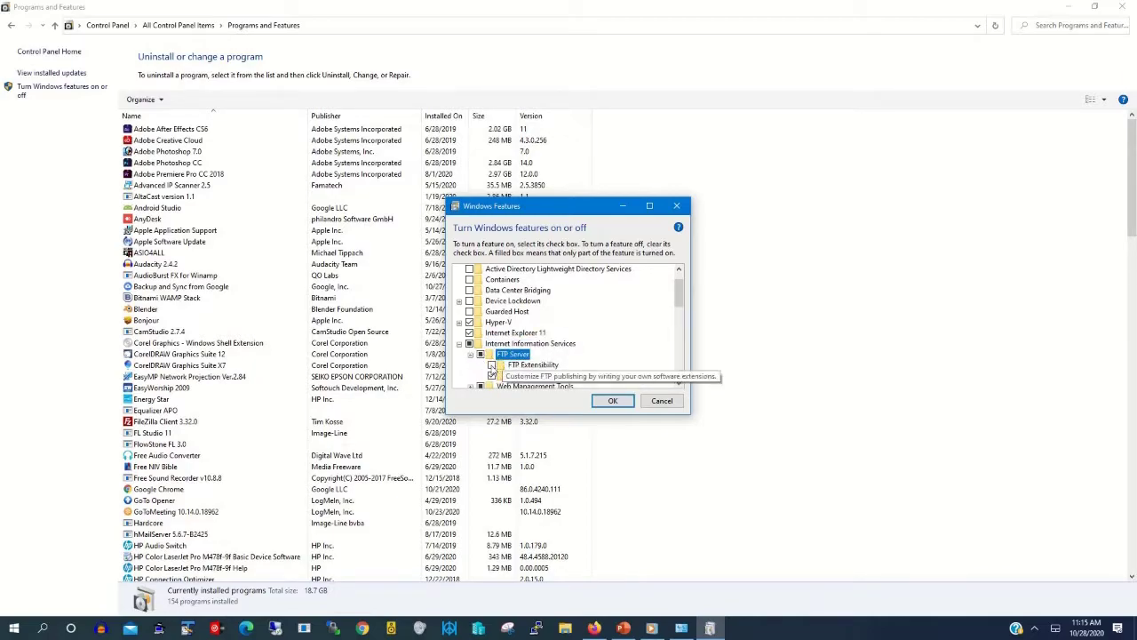
click(491, 365)
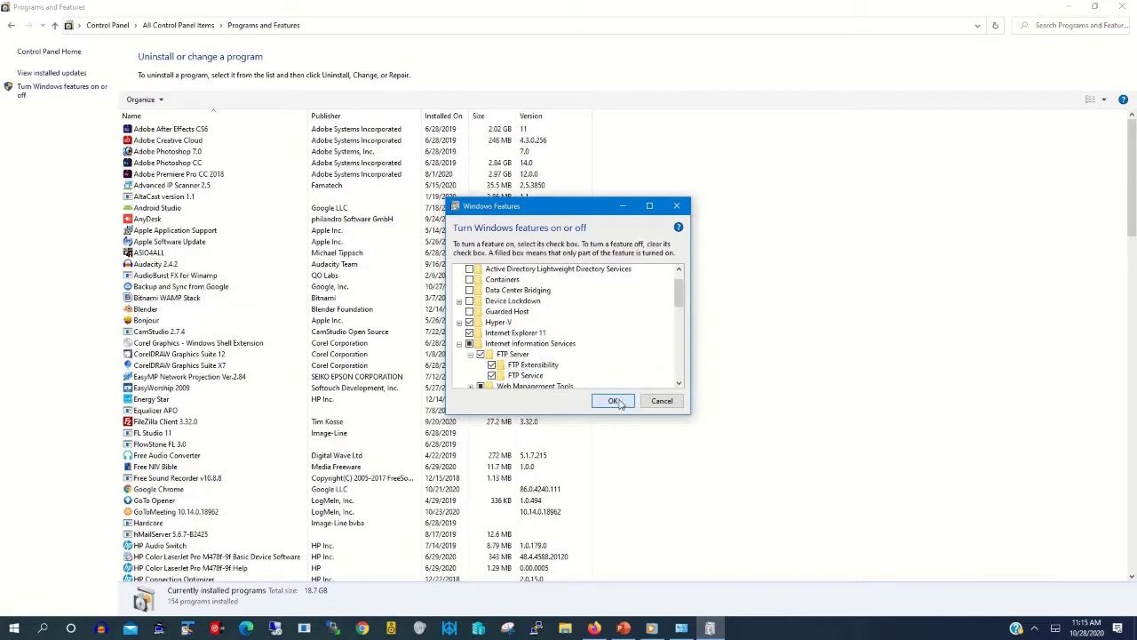
click(615, 400)
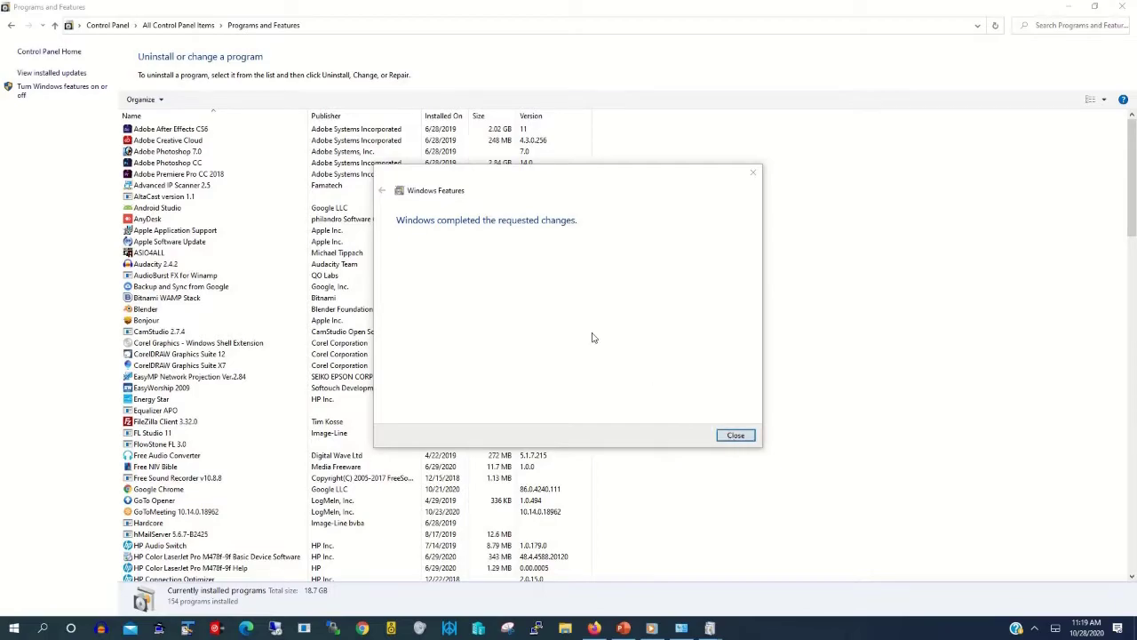
Step: Close Windows Features once the FTP Server installation completes
click(736, 436)
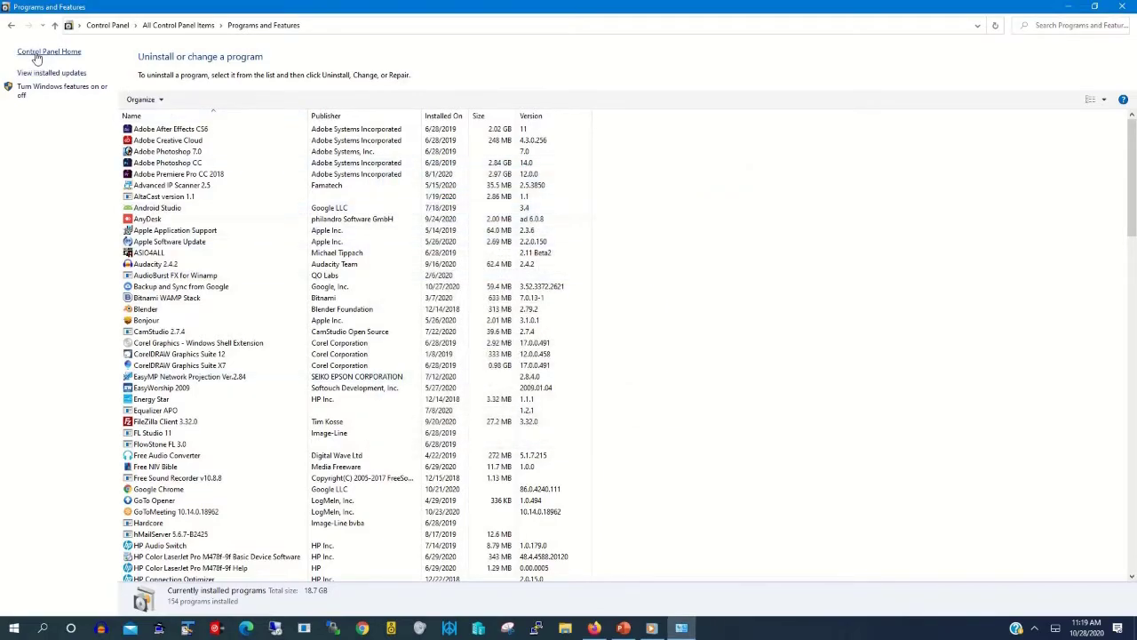
Step: Go to Control Panel Home, open Administrative Tools and select the IIS Manager shortcut
click(54, 55)
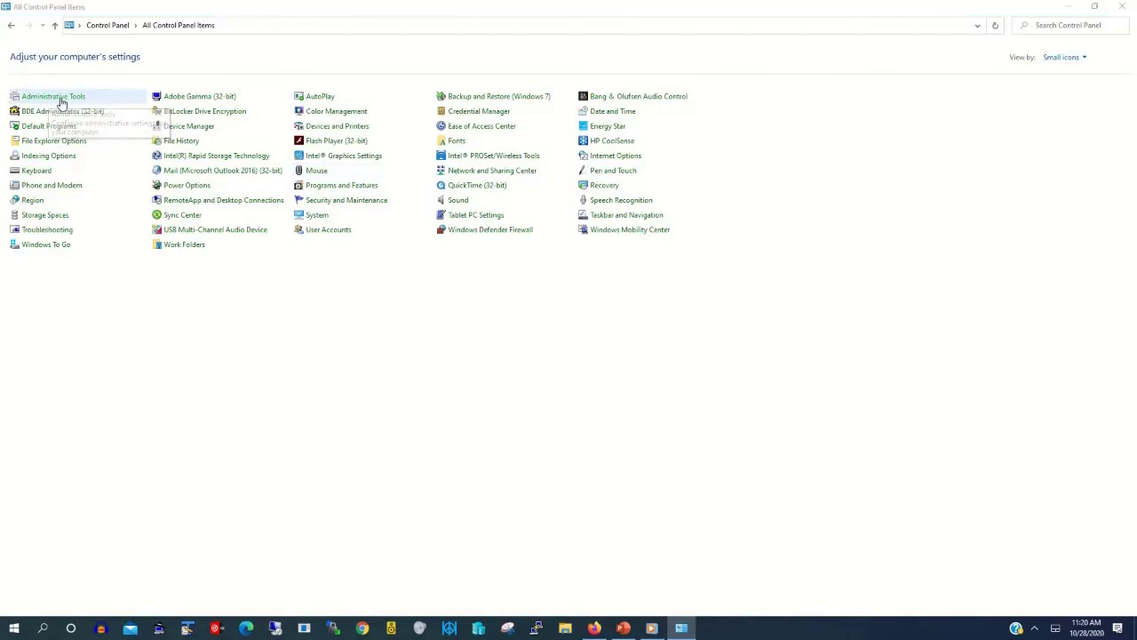
click(60, 98)
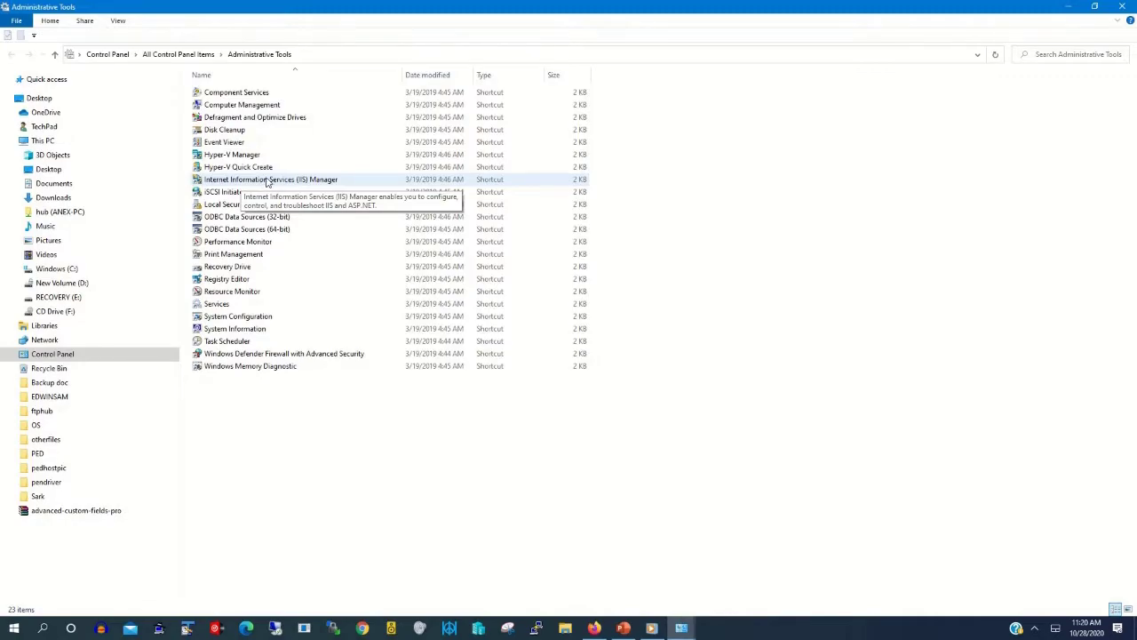
click(265, 181)
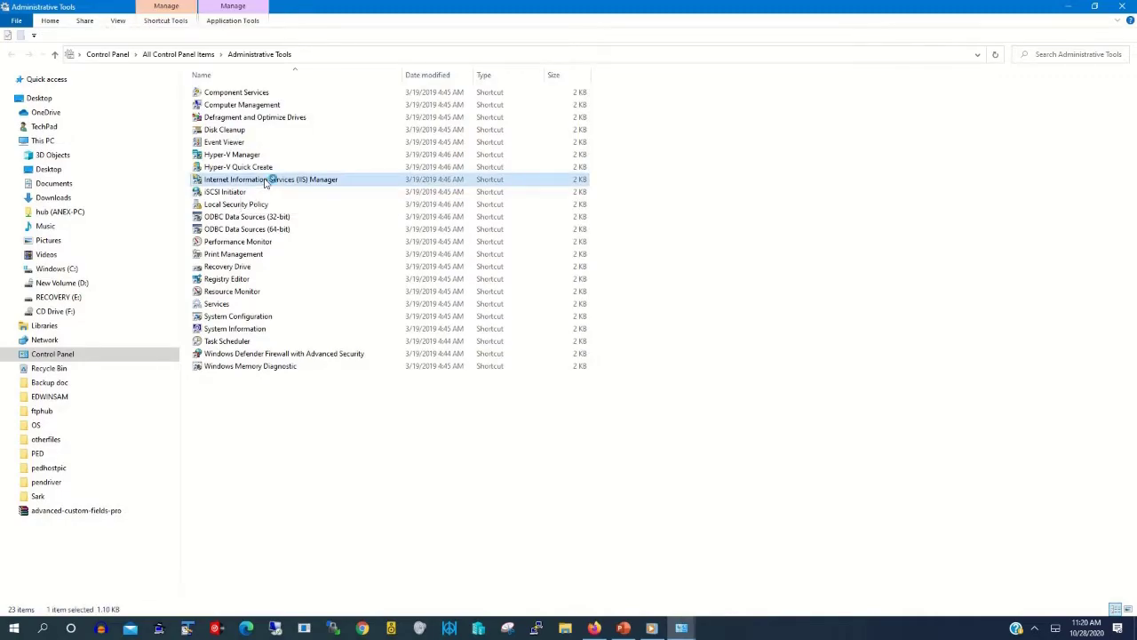
Step: Launch IIS Manager and expand the local server and its Sites node
double_click(265, 182)
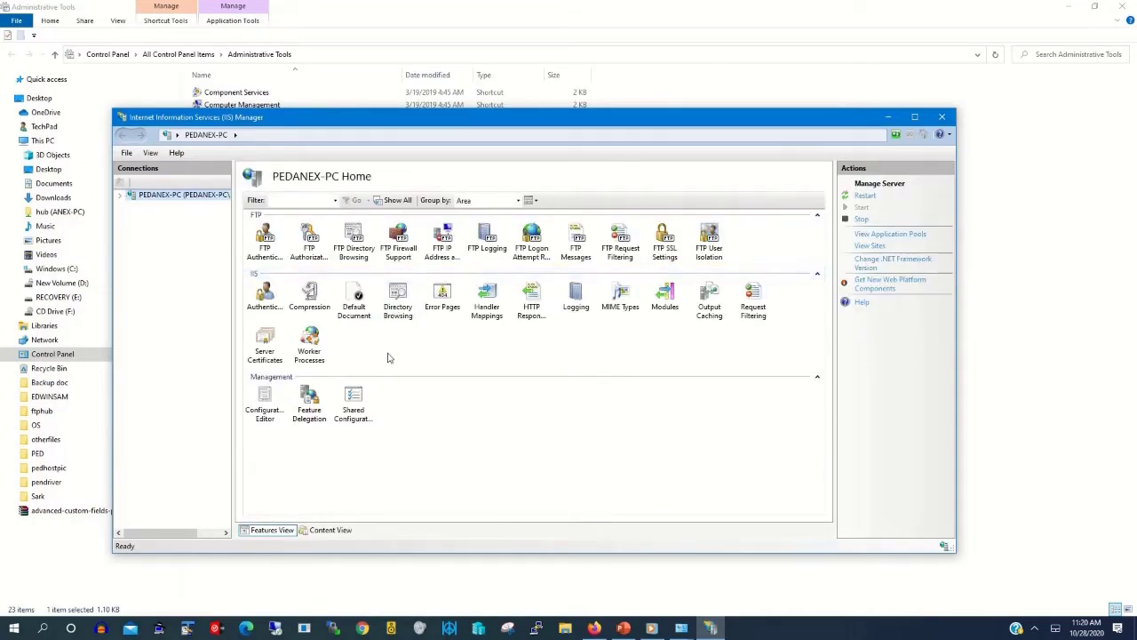
click(123, 197)
click(132, 217)
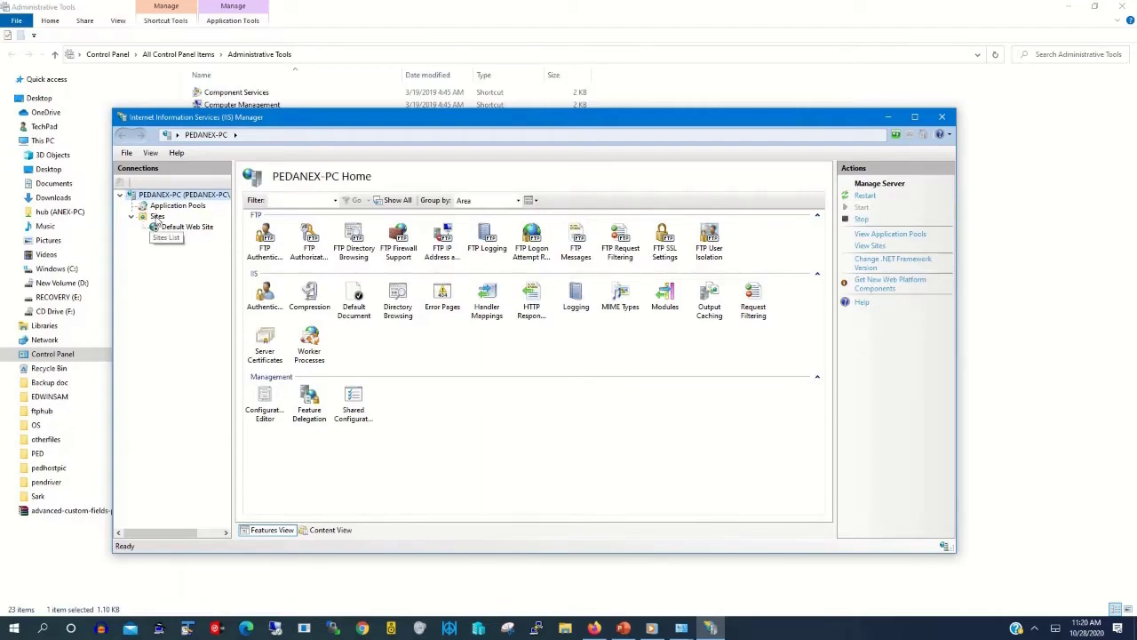
right_click(157, 217)
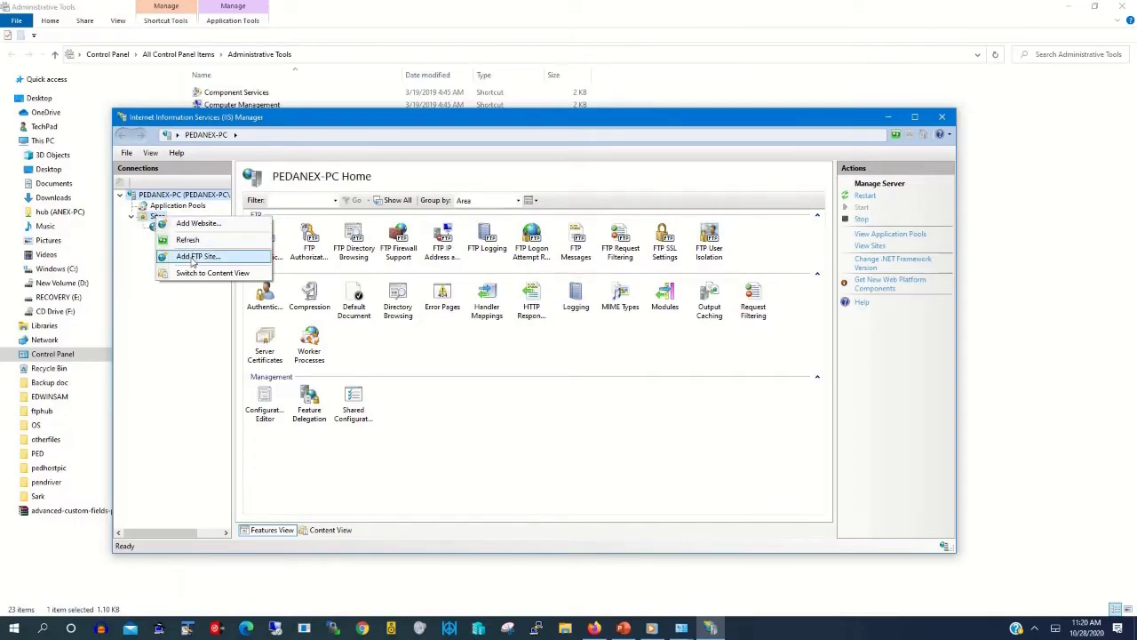
Step: Start FTP site Techpedftp and set its physical path to the Desktop ftphub folder
click(197, 256)
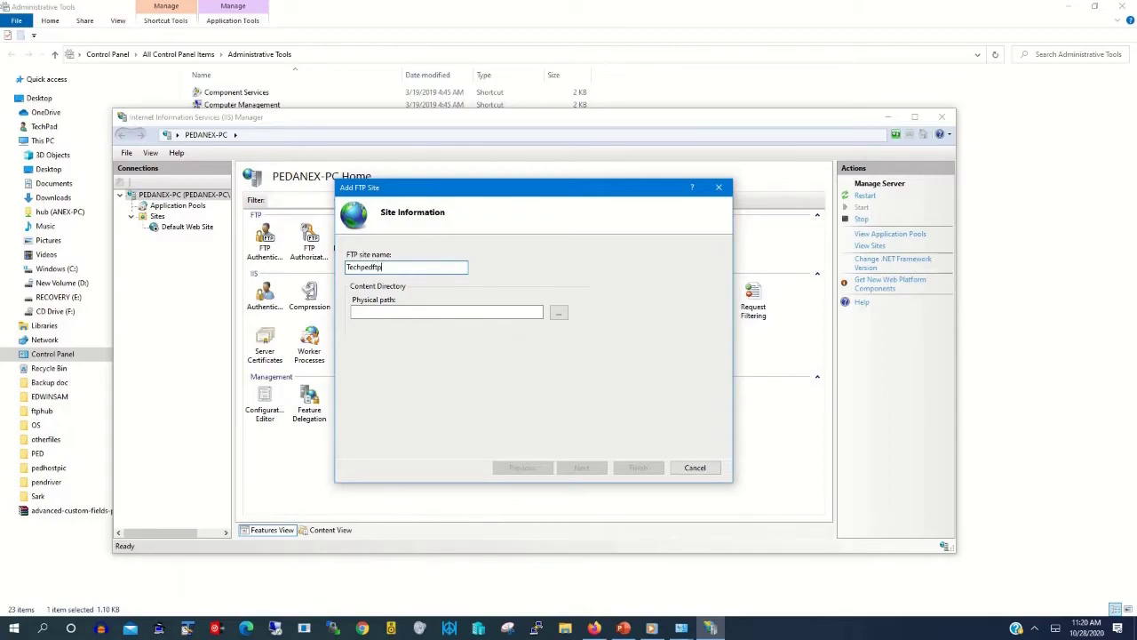
click(445, 312)
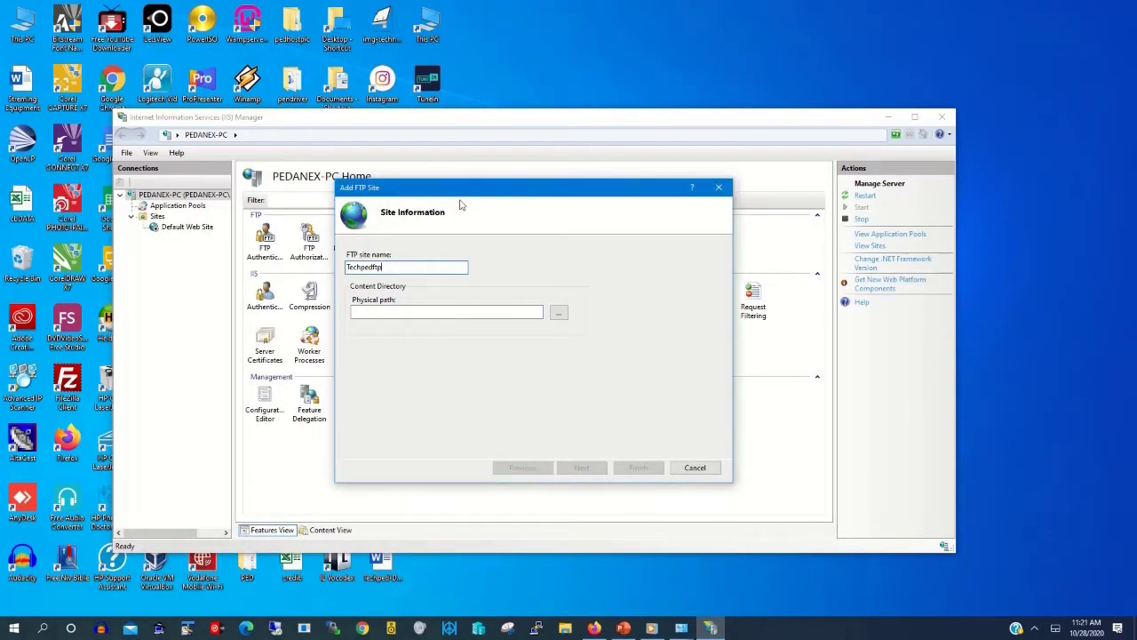
click(558, 314)
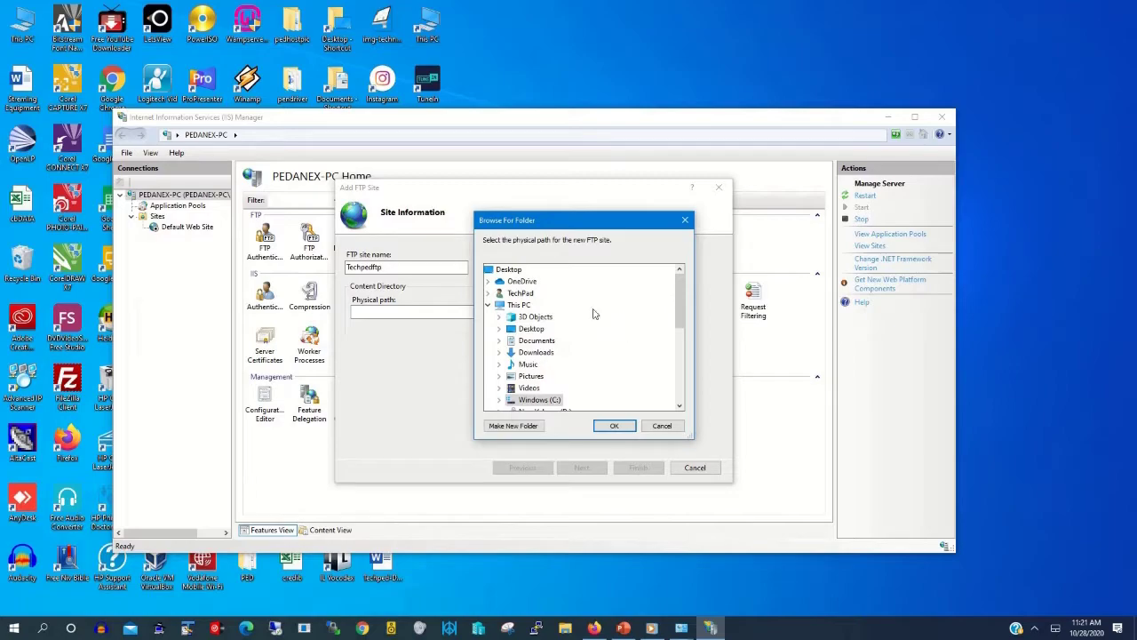
click(509, 269)
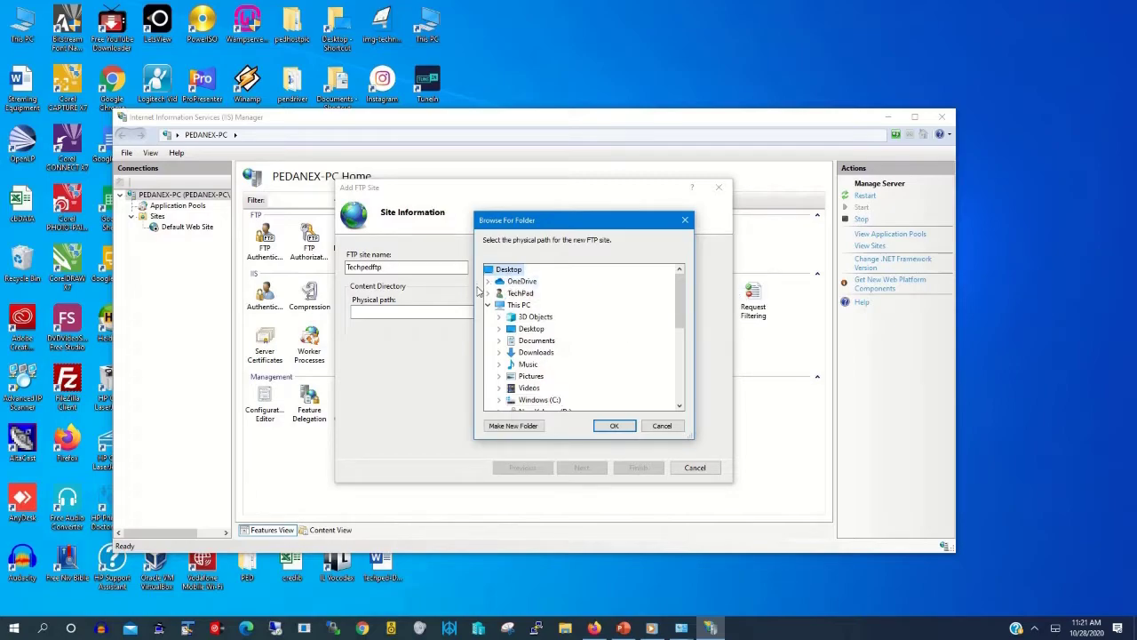
scroll(549, 306, down, 3)
scroll(578, 305, down, 2)
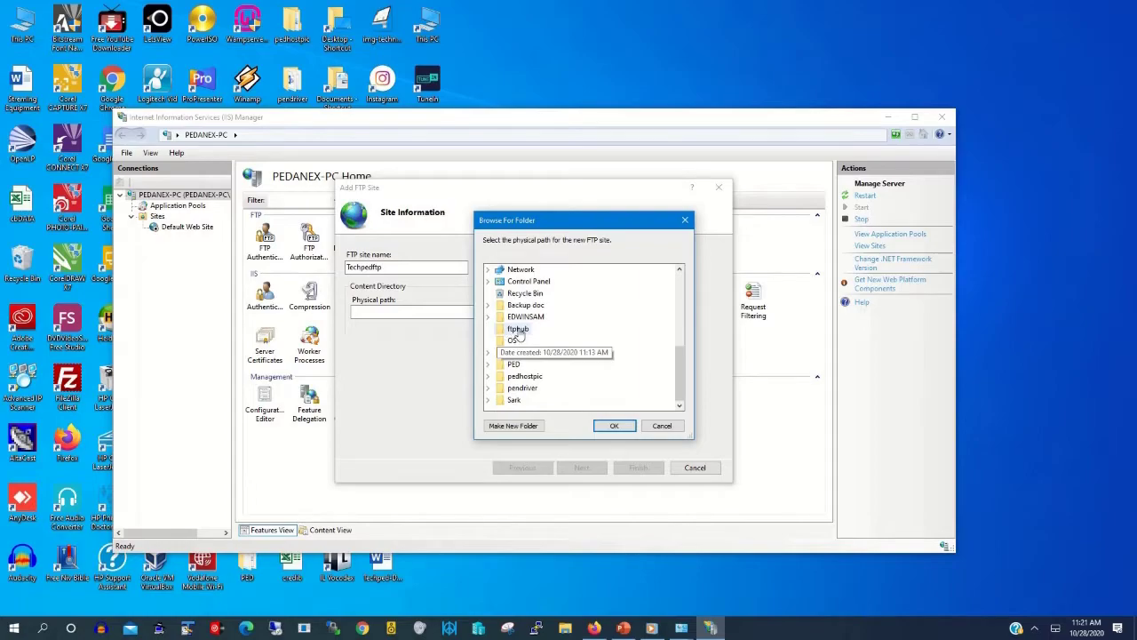
click(519, 330)
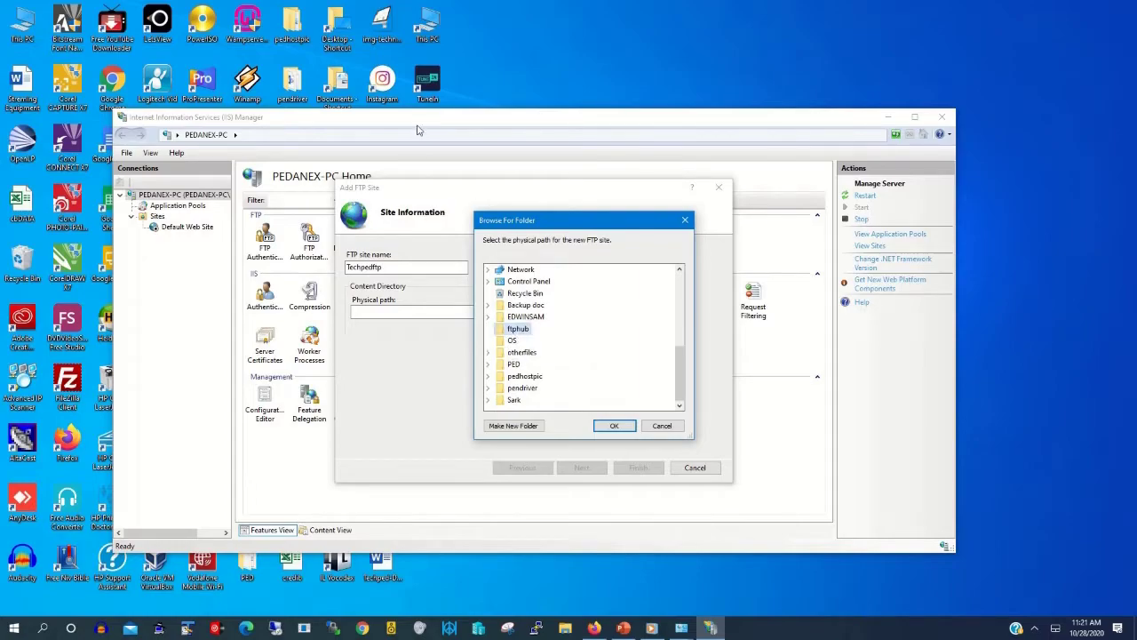
click(614, 426)
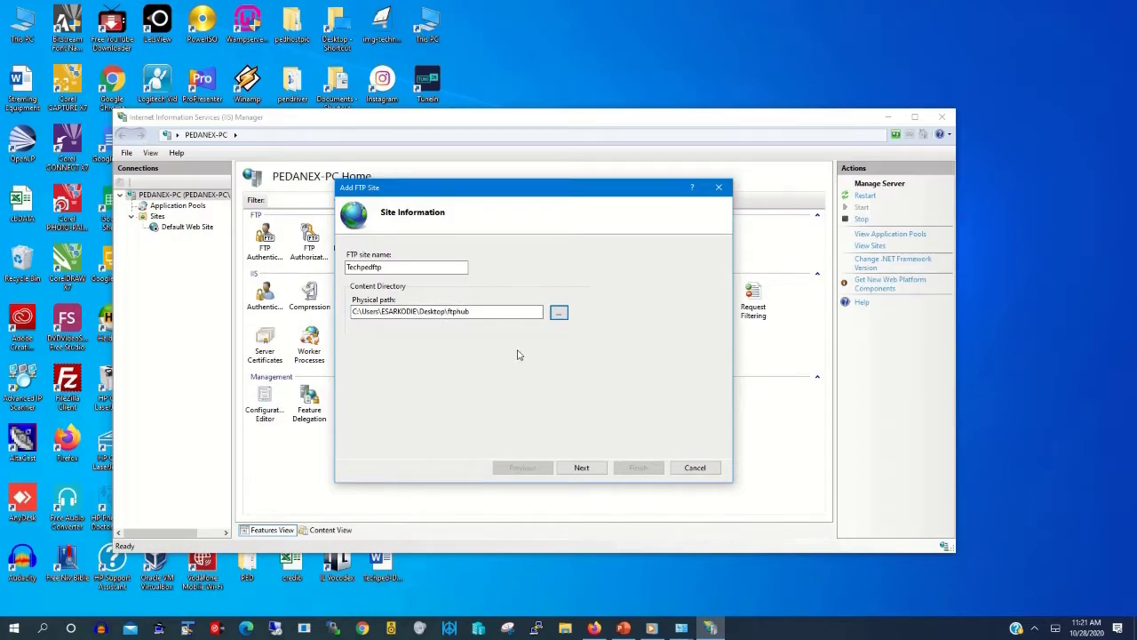
Step: Advance to Binding and SSL Settings and choose No SSL on port 21
click(582, 467)
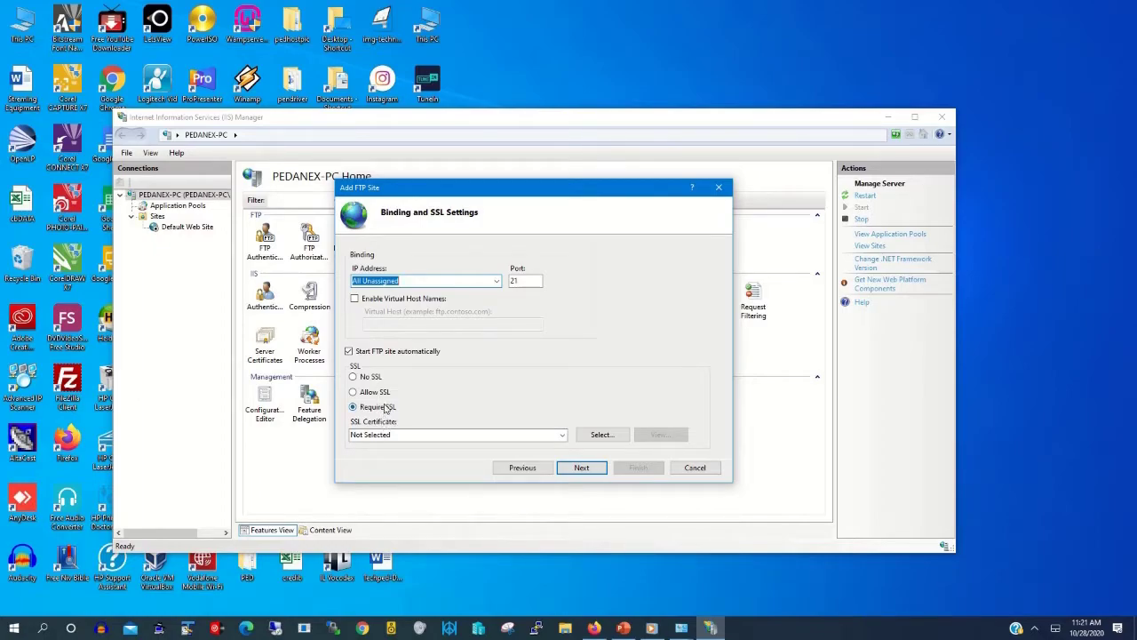
click(354, 377)
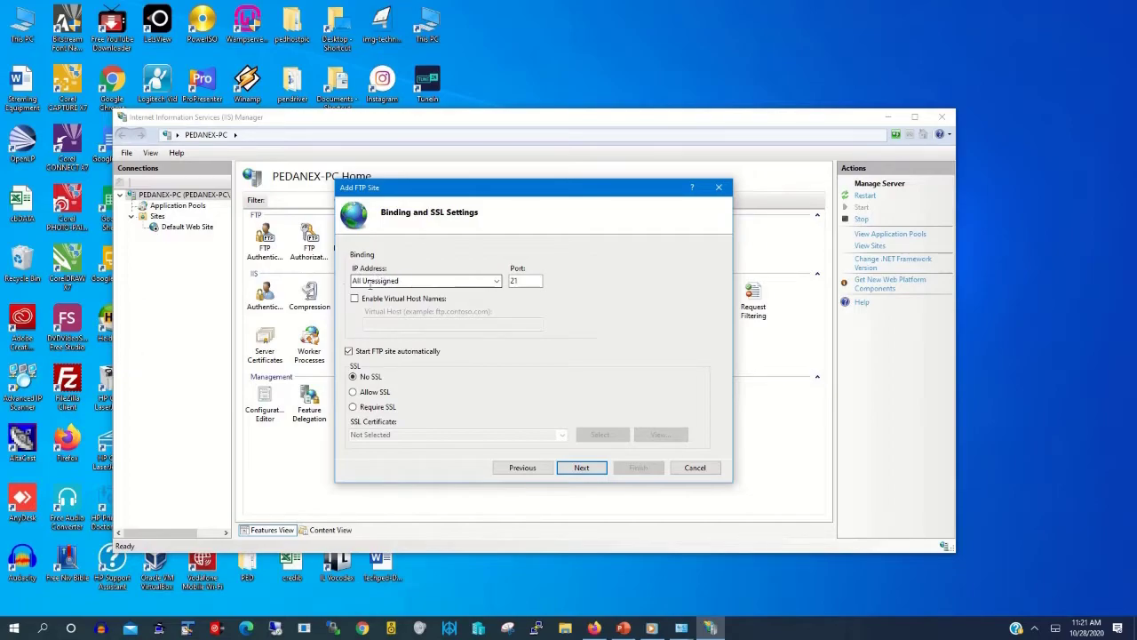
Step: Open Command Prompt via 'cmd' search and run ipconfig
click(43, 629)
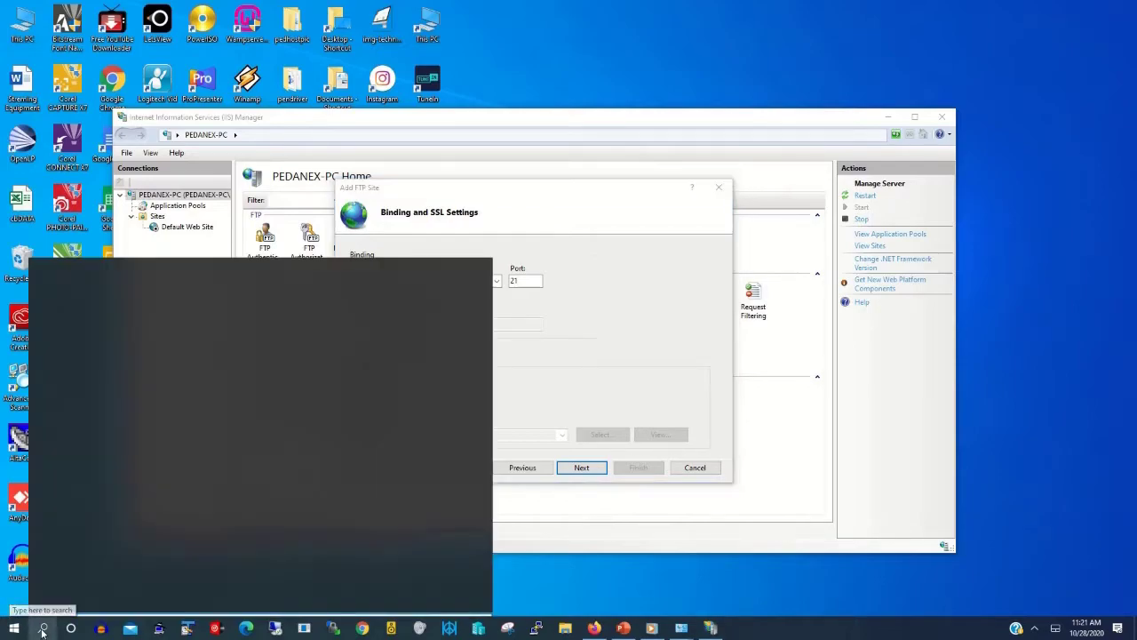
text(cmd)
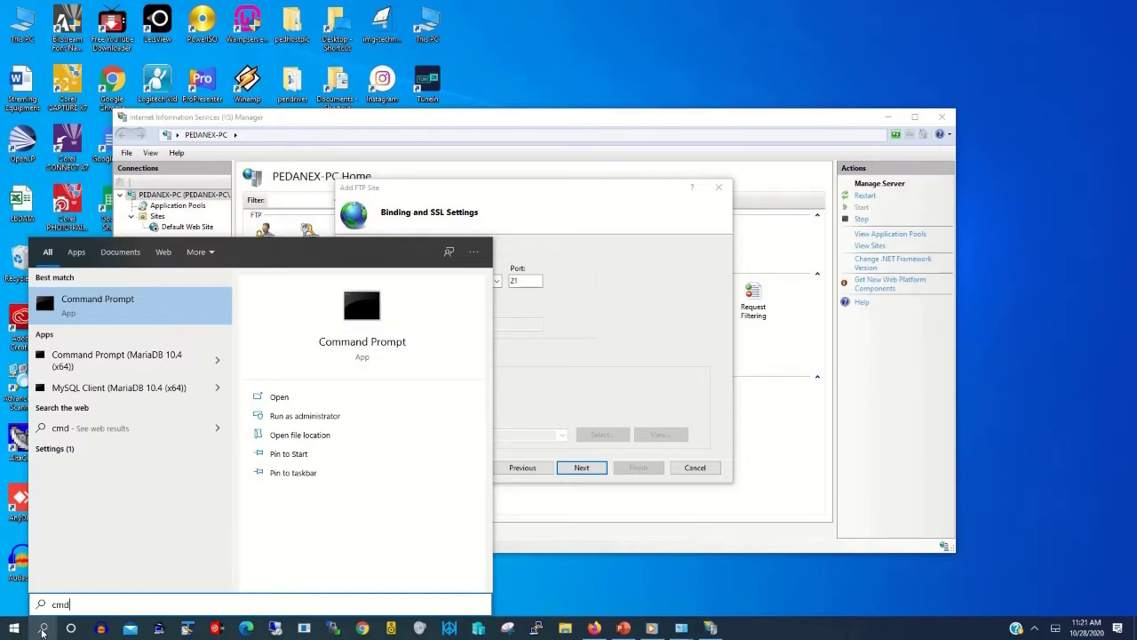
click(107, 307)
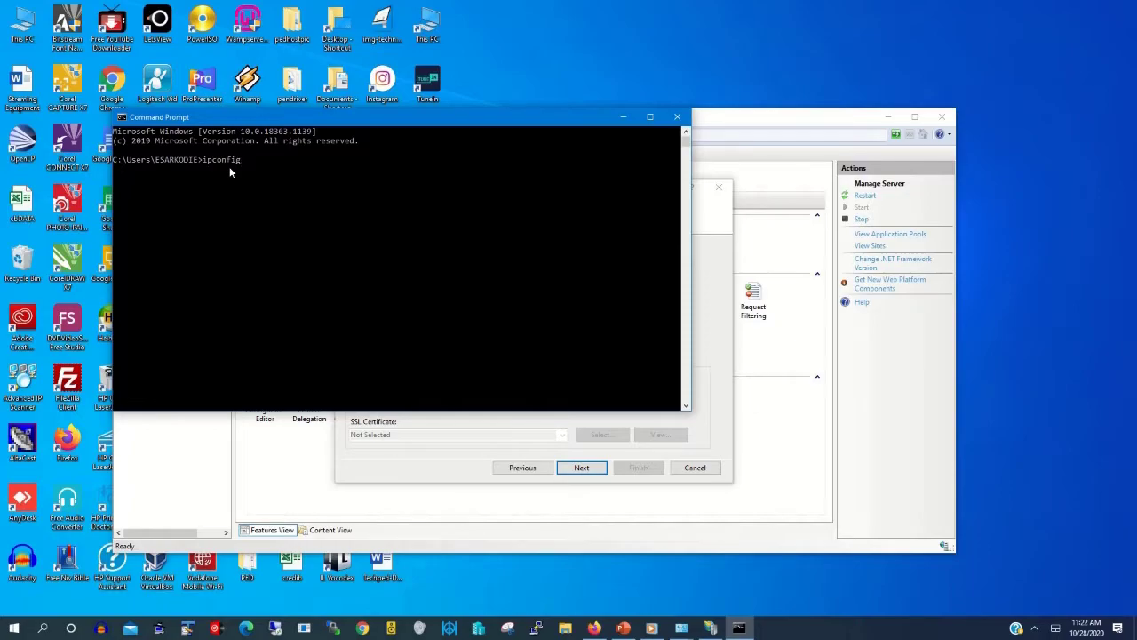
key(Return)
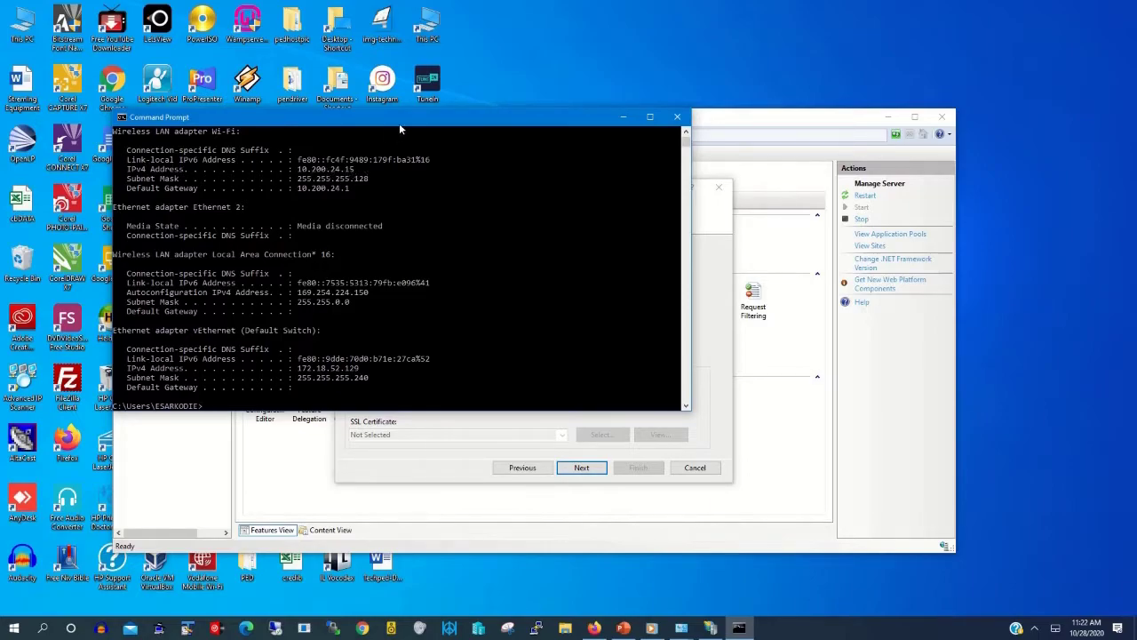
Step: Copy the Wi-Fi IPv4 address 10.200.24.15 from the ipconfig output
drag(399, 129, 833, 165)
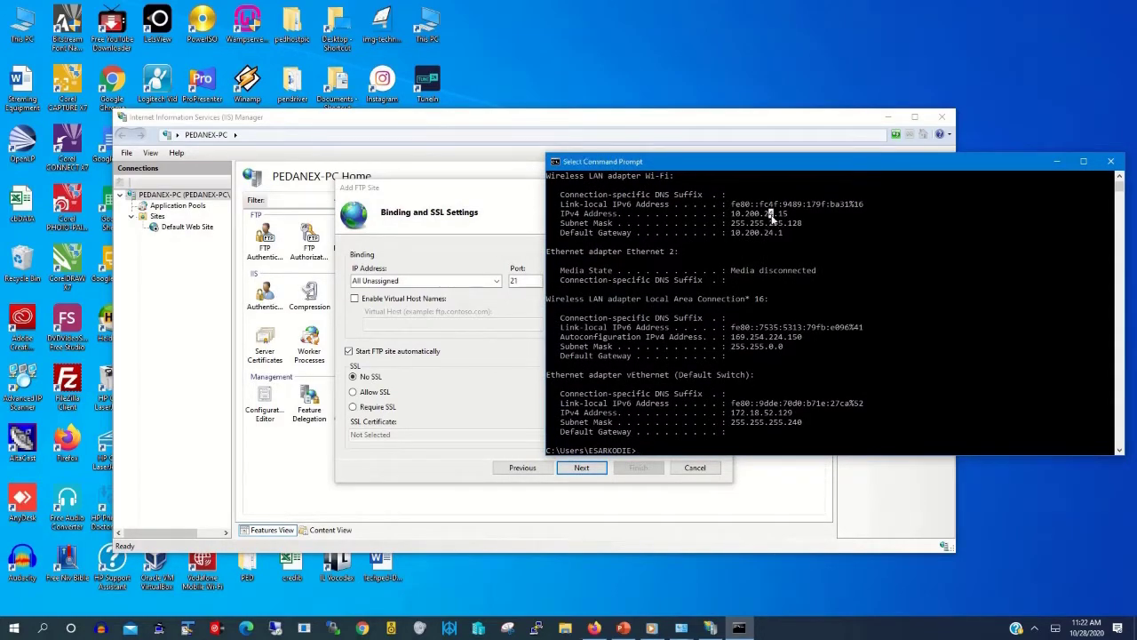
drag(789, 217, 736, 221)
right_click(740, 218)
drag(790, 216, 732, 217)
right_click(734, 218)
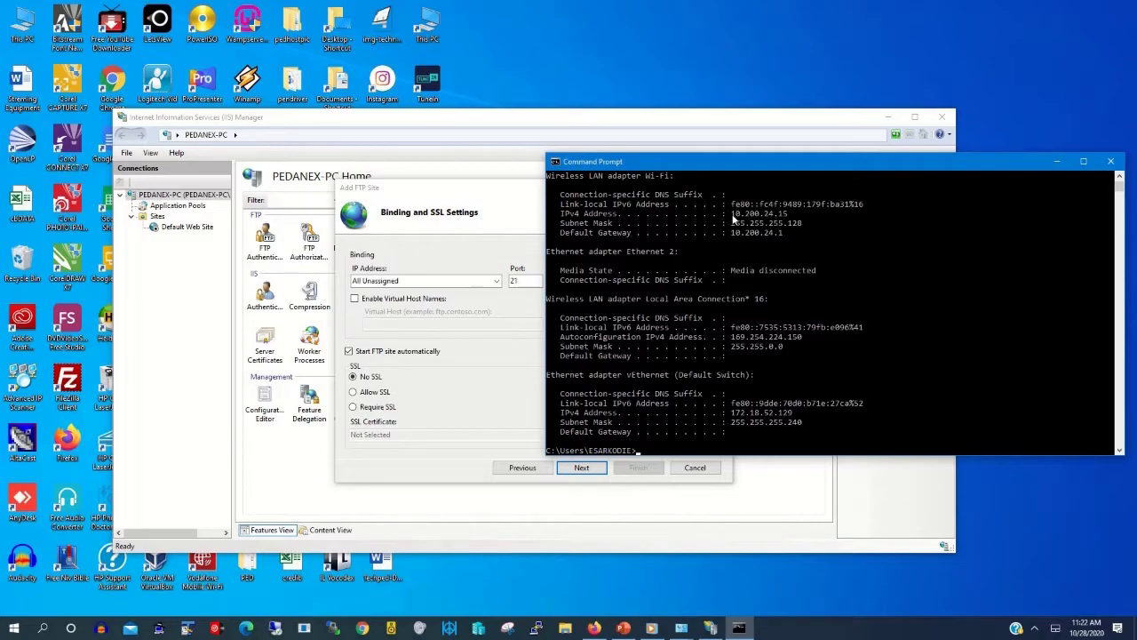
Step: Paste 10.200.24.15 as the FTP site's binding IP address and continue
click(412, 280)
text(10.200.24.15)
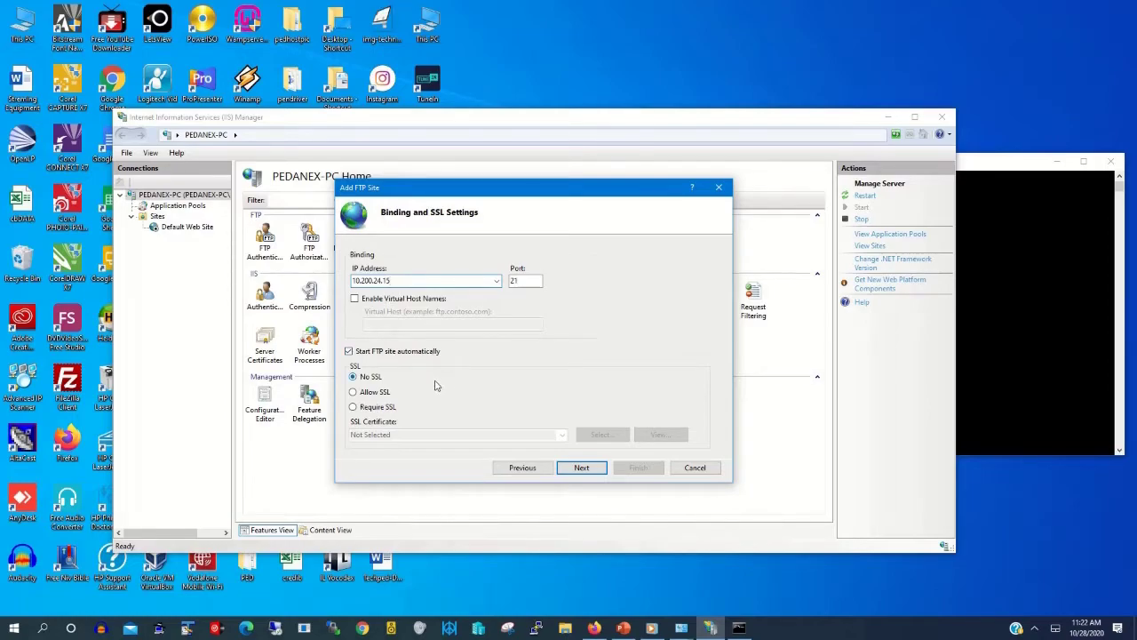
click(594, 471)
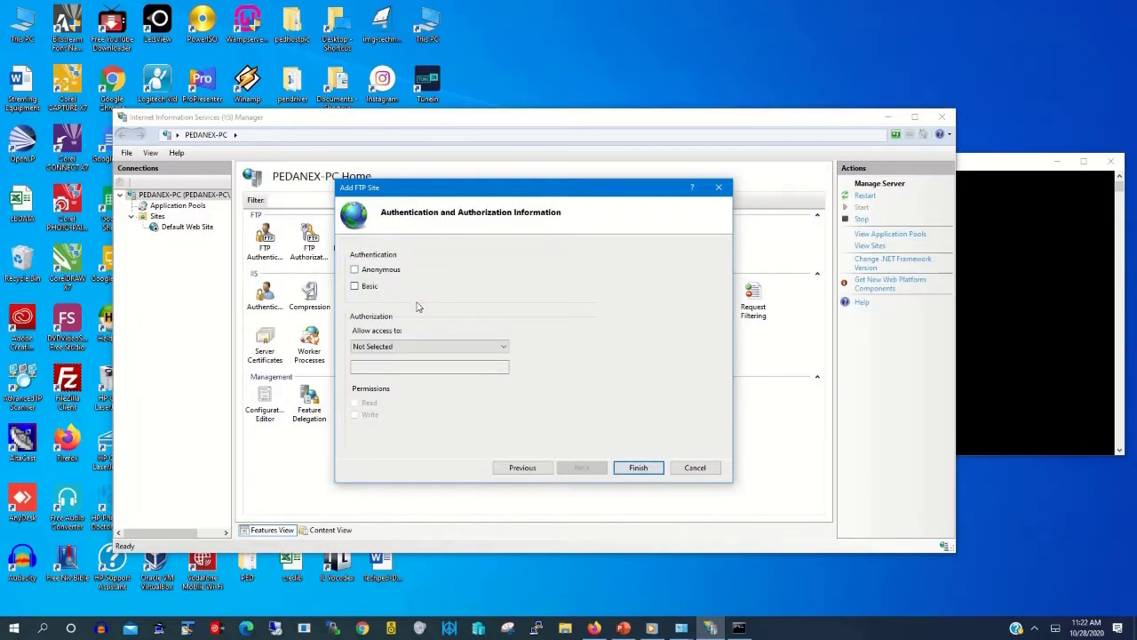
Step: Use Basic authentication, allow a specified user Read and Write access, and finish the site
click(440, 349)
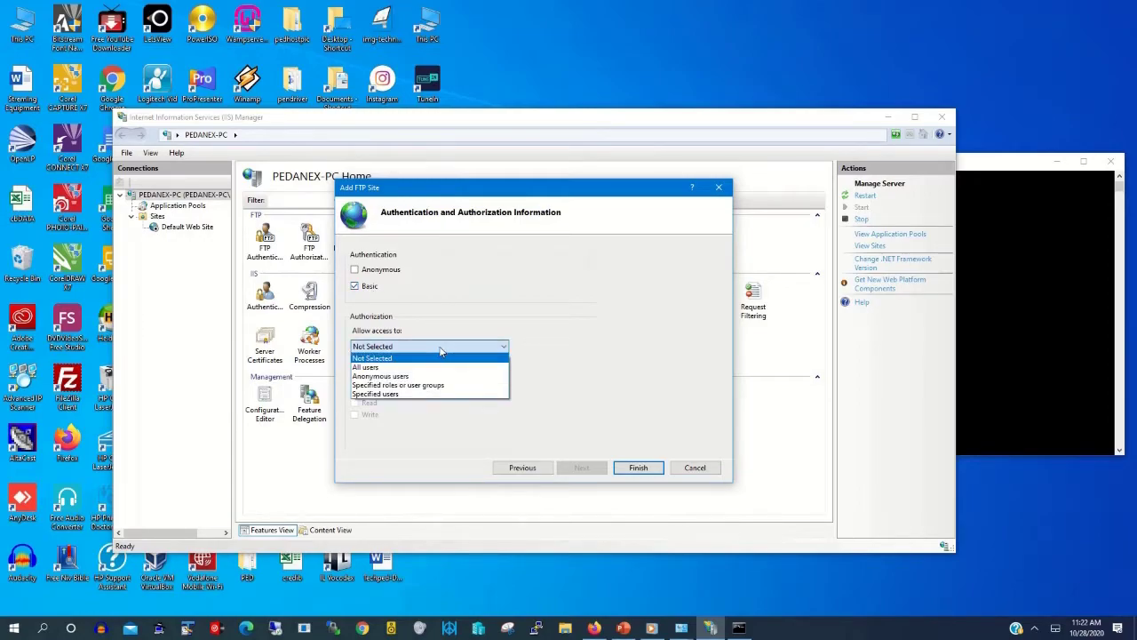
click(395, 395)
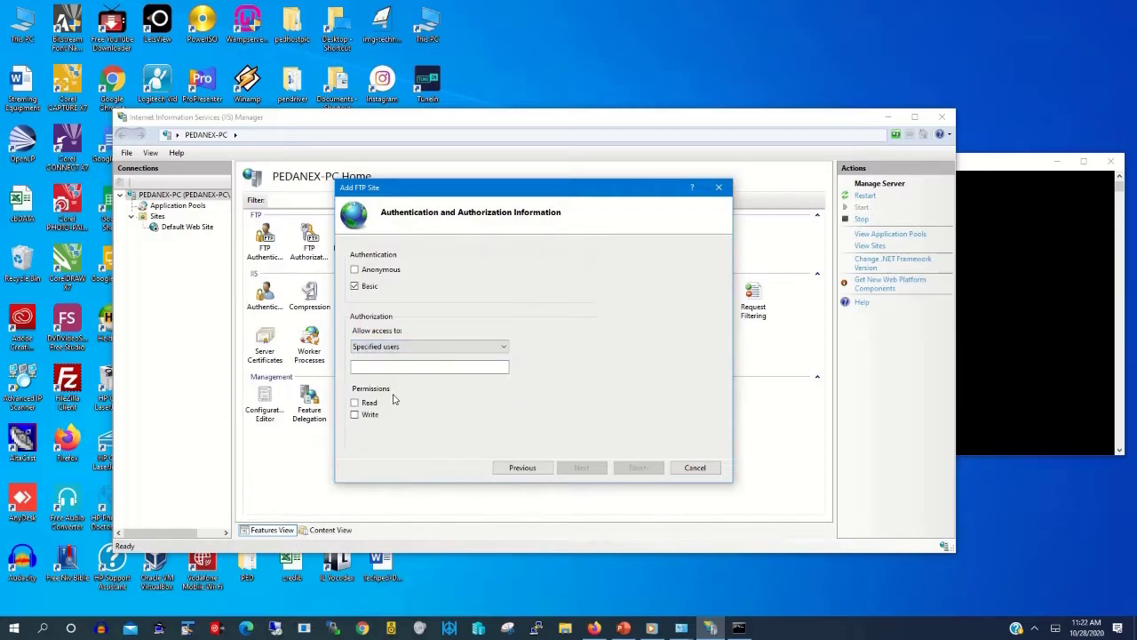
mouse_move(505, 5)
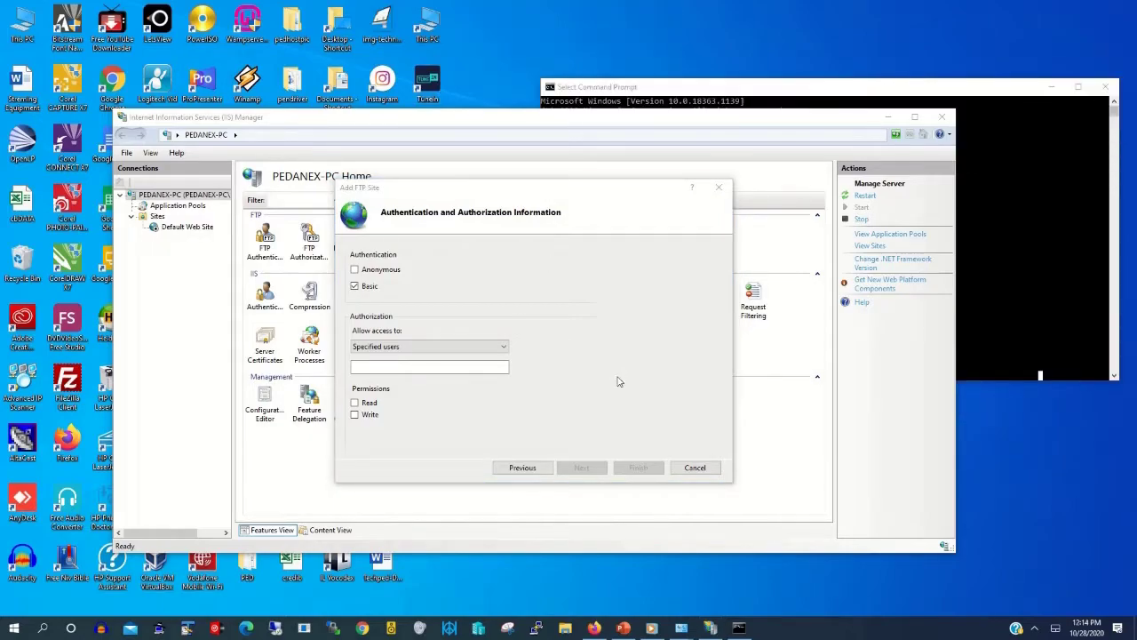
click(13, 631)
mouse_move(45, 489)
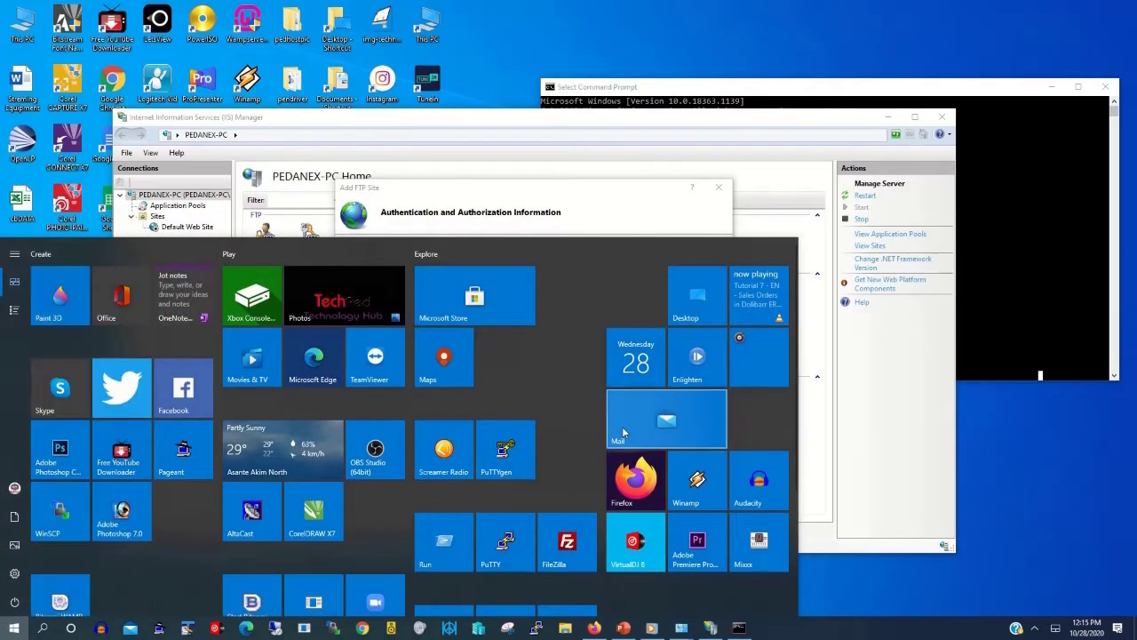
key(Escape)
click(442, 365)
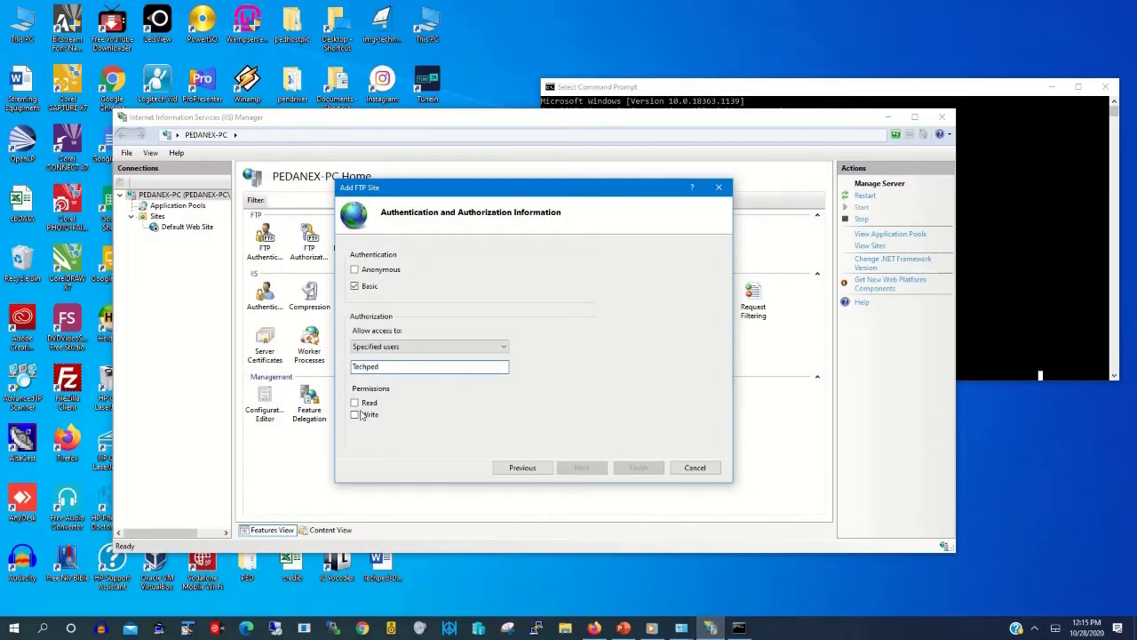
click(355, 402)
click(355, 415)
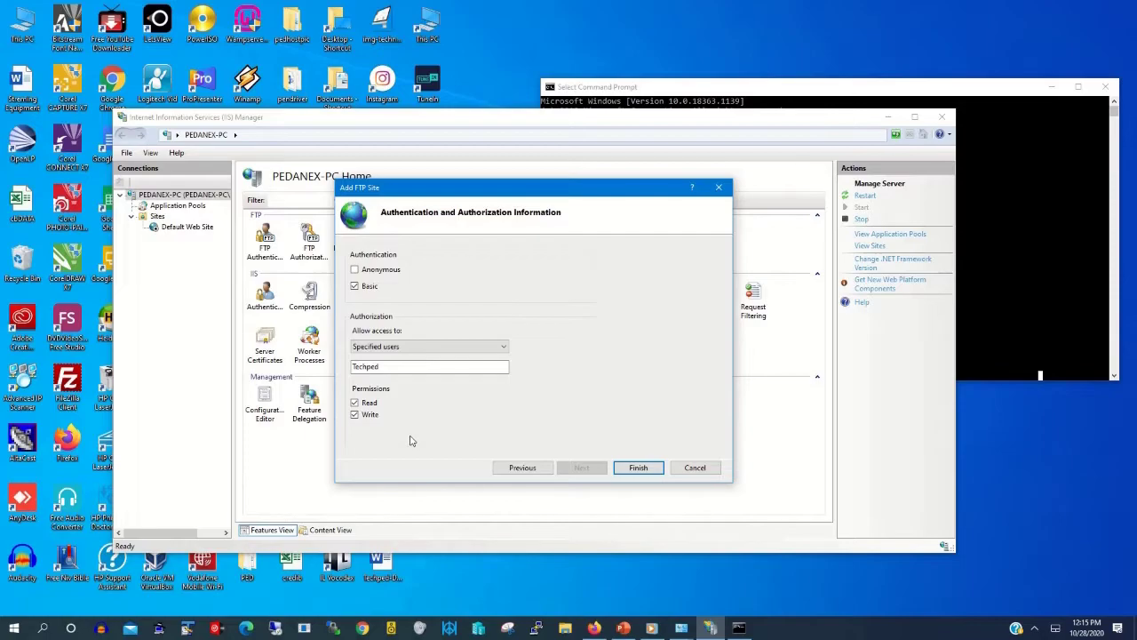
click(638, 468)
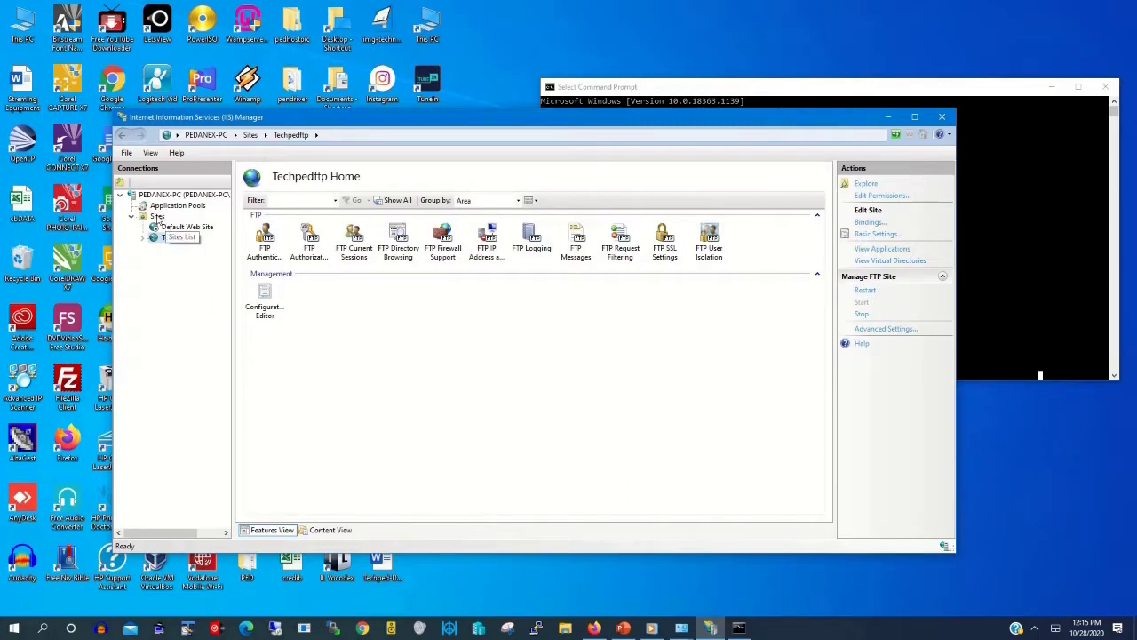
Step: Show the Sites list confirming Techpedftp is started on 10.200.24.15:21 and serving ftphub
click(156, 216)
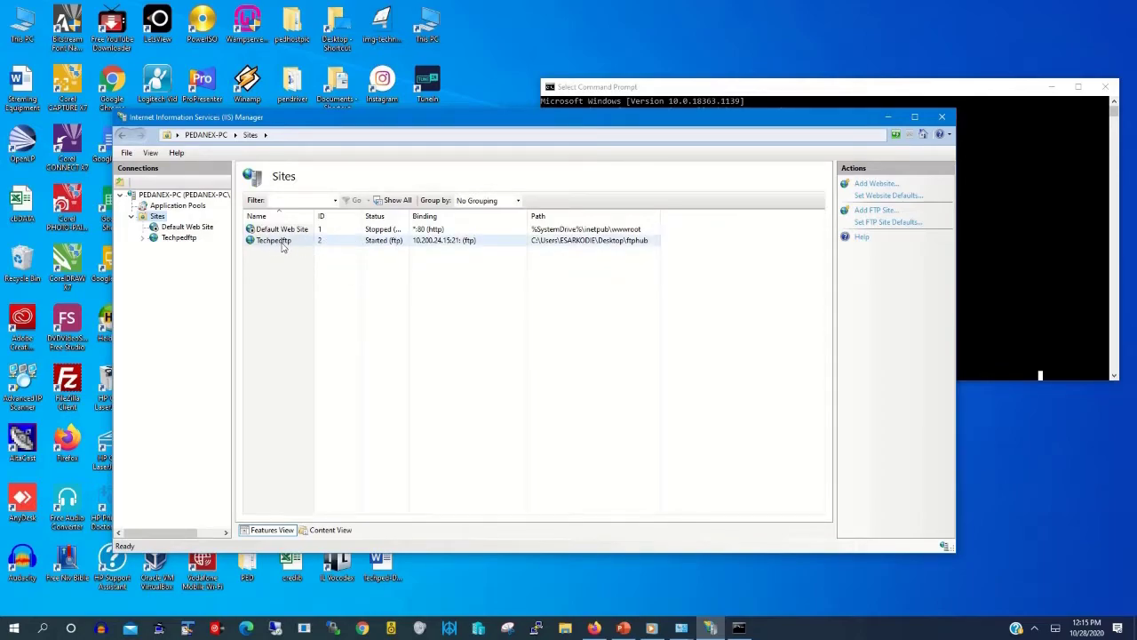
mouse_move(506, 2)
click(489, 22)
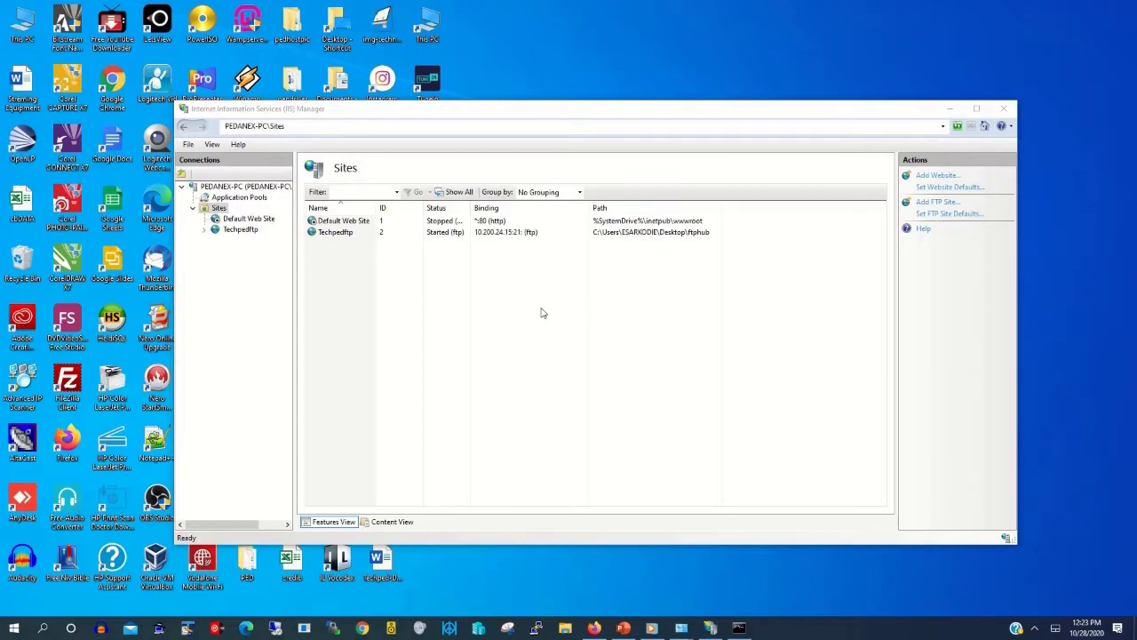
Step: Search 'cont' to launch Control Panel and open the Windows Defender Firewall page
click(43, 629)
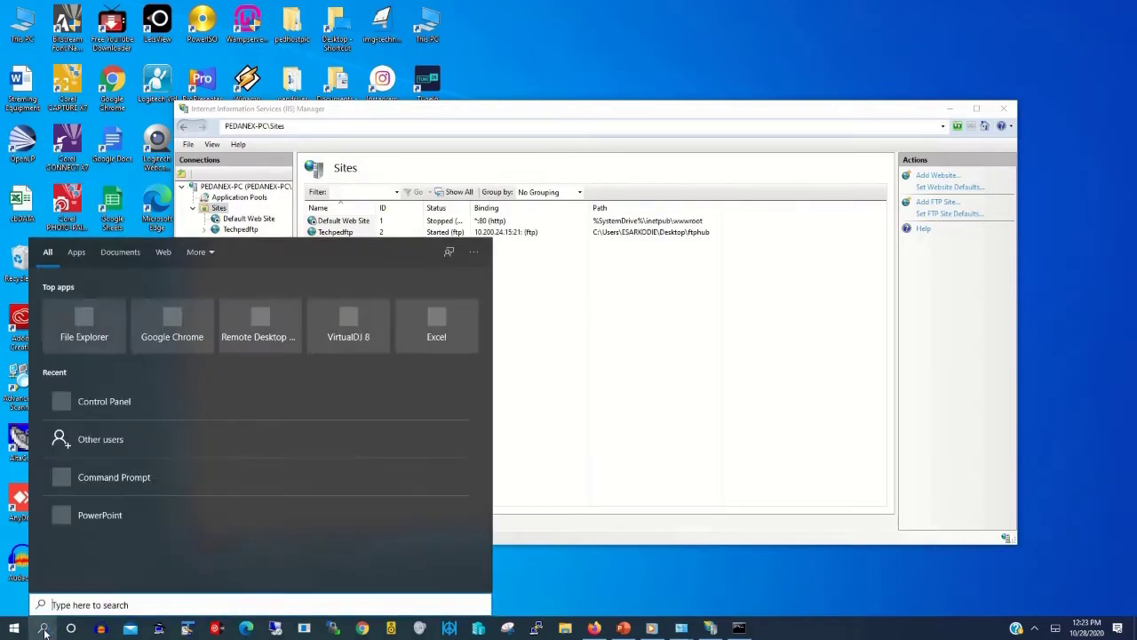
text(cont)
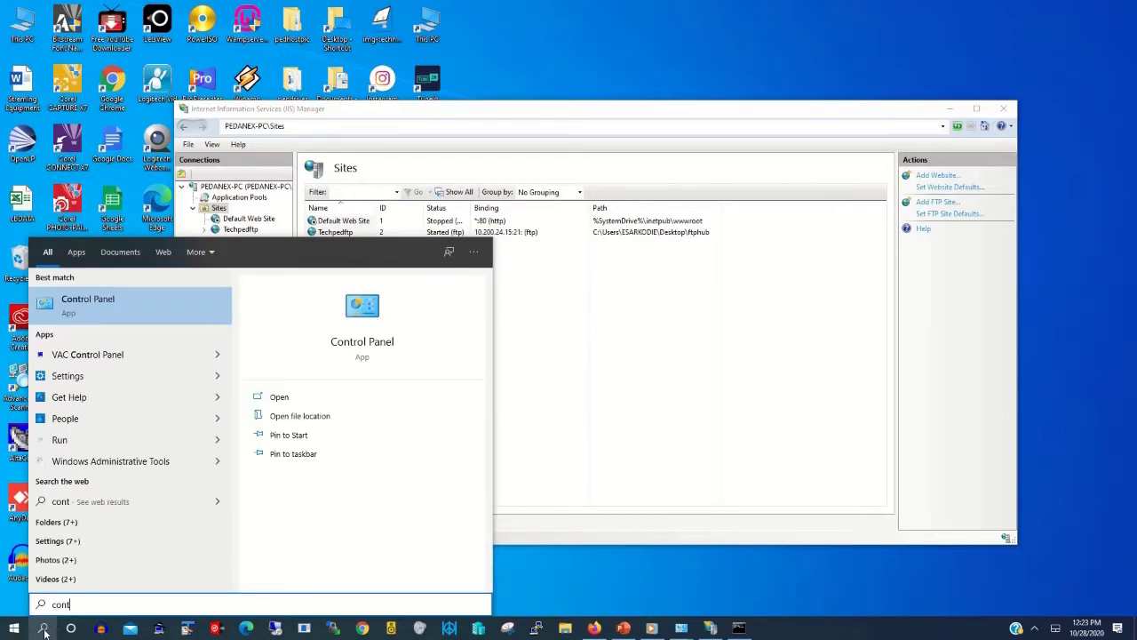
key(Return)
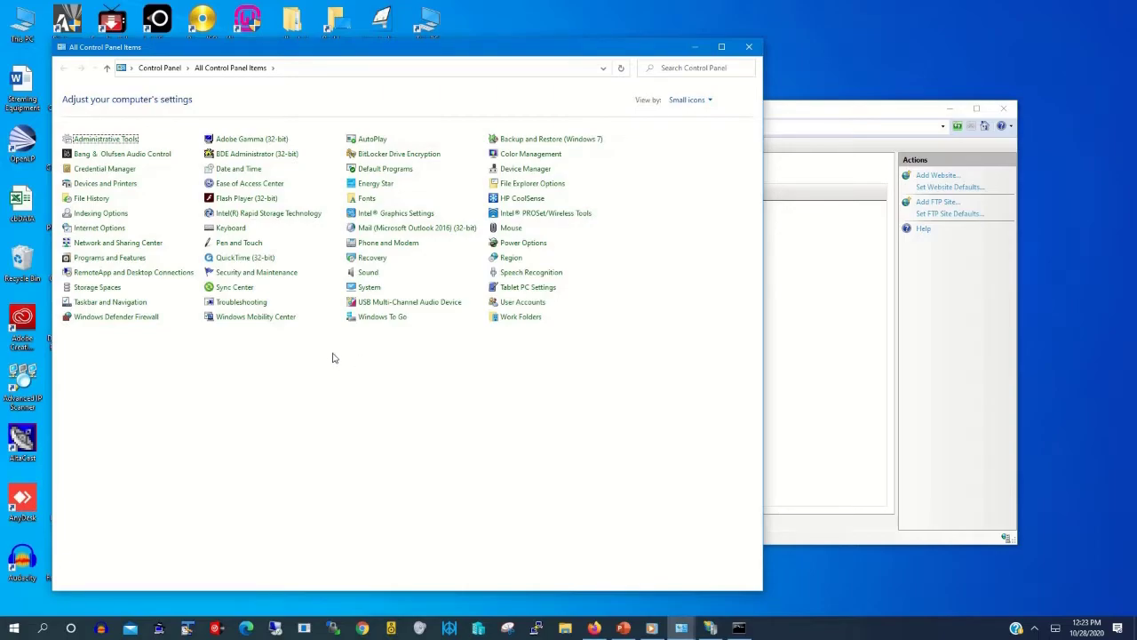
click(120, 320)
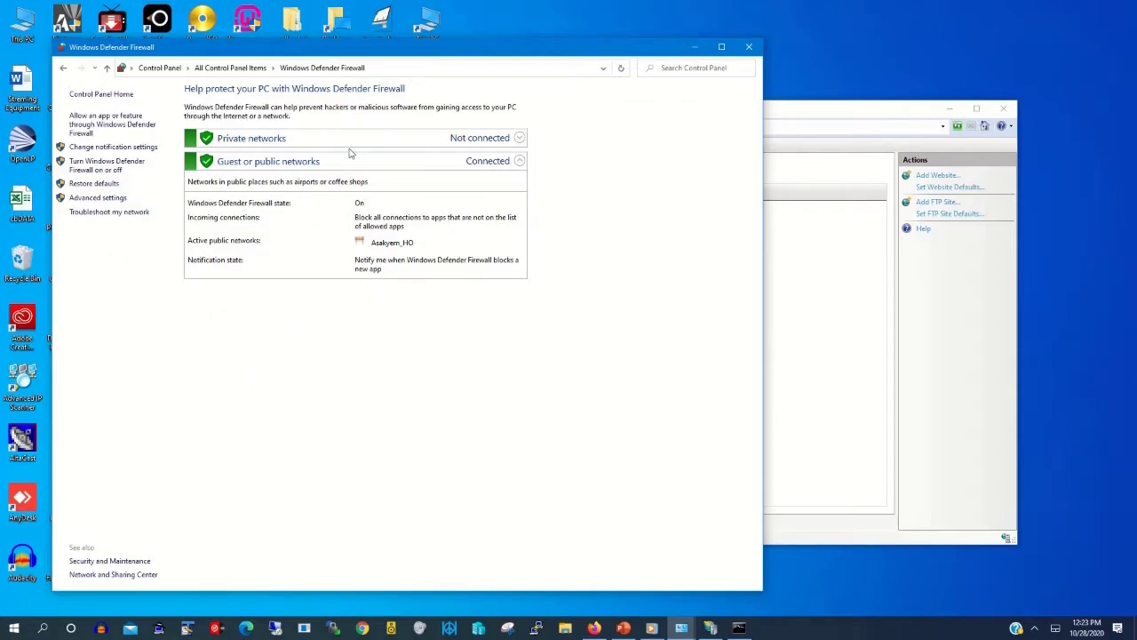
drag(428, 50, 600, 56)
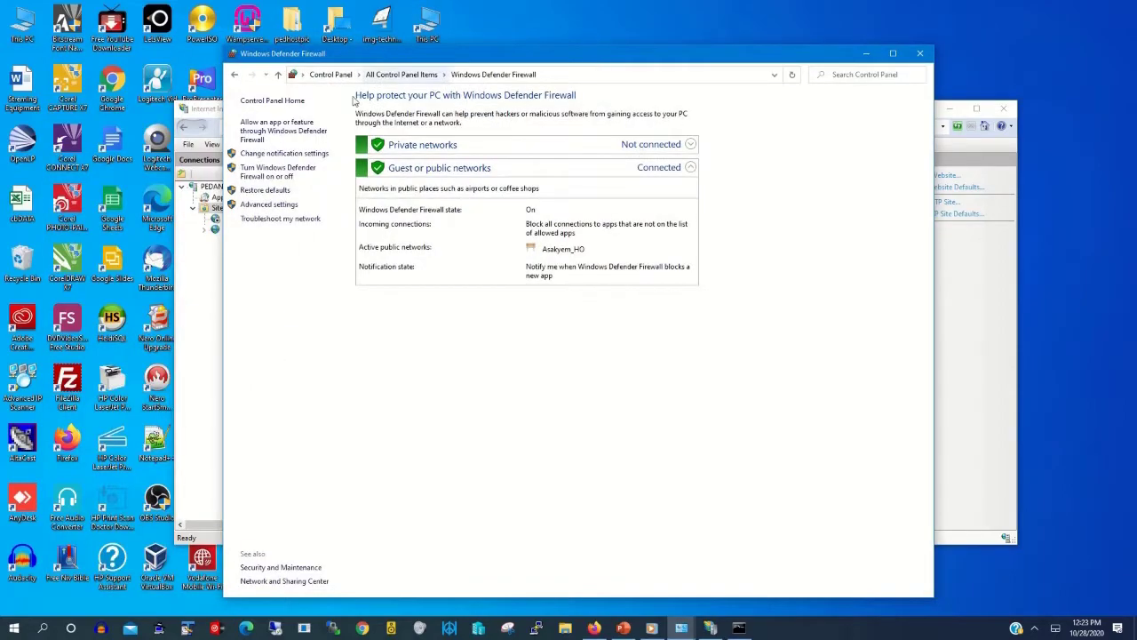
Step: Open the firewall's allowed apps list, unlock it for editing, and scroll down to FTP Server
click(275, 131)
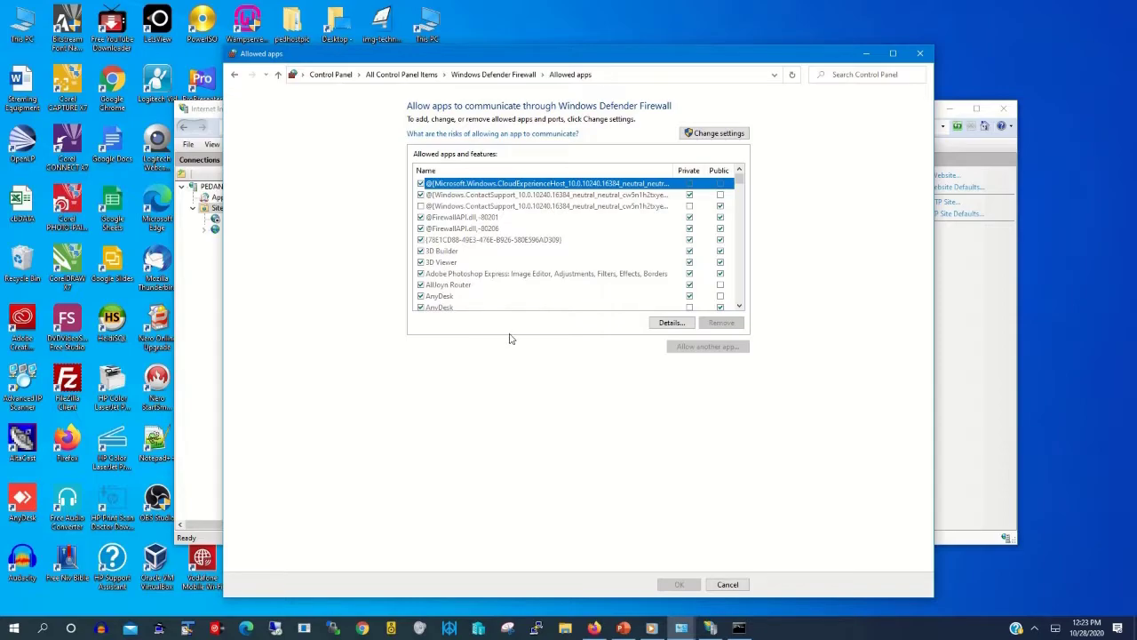
click(734, 133)
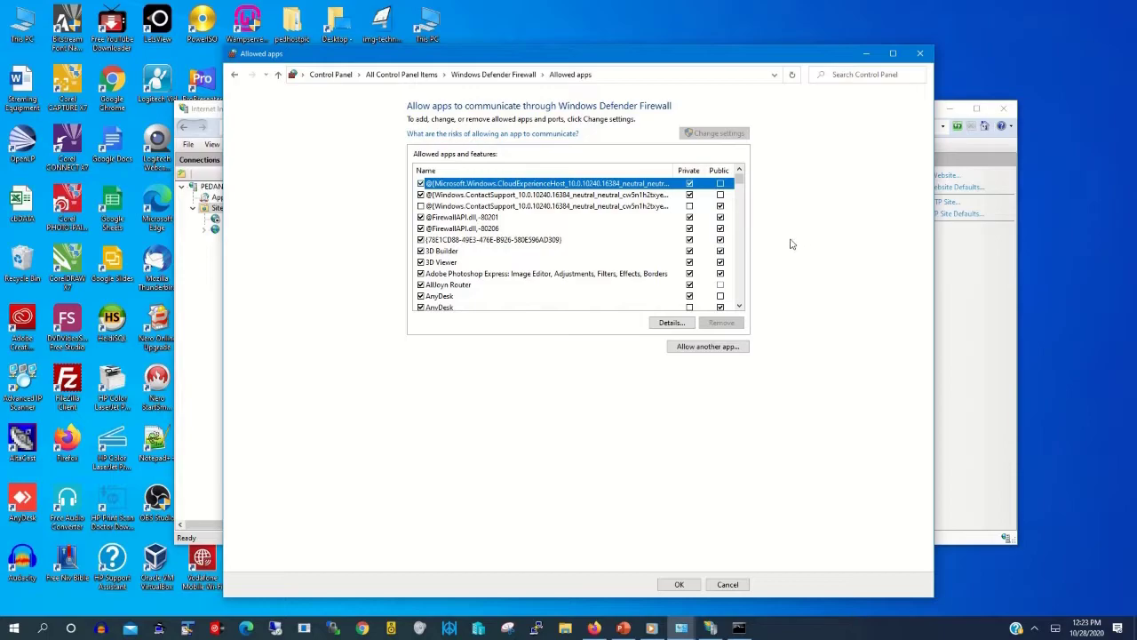
click(739, 306)
click(739, 305)
click(739, 306)
double_click(739, 305)
double_click(739, 306)
double_click(739, 306)
double_click(739, 305)
double_click(739, 306)
click(740, 306)
double_click(739, 306)
double_click(739, 306)
double_click(740, 305)
double_click(739, 306)
double_click(739, 305)
double_click(739, 305)
click(739, 306)
double_click(739, 305)
double_click(739, 306)
double_click(740, 305)
click(739, 306)
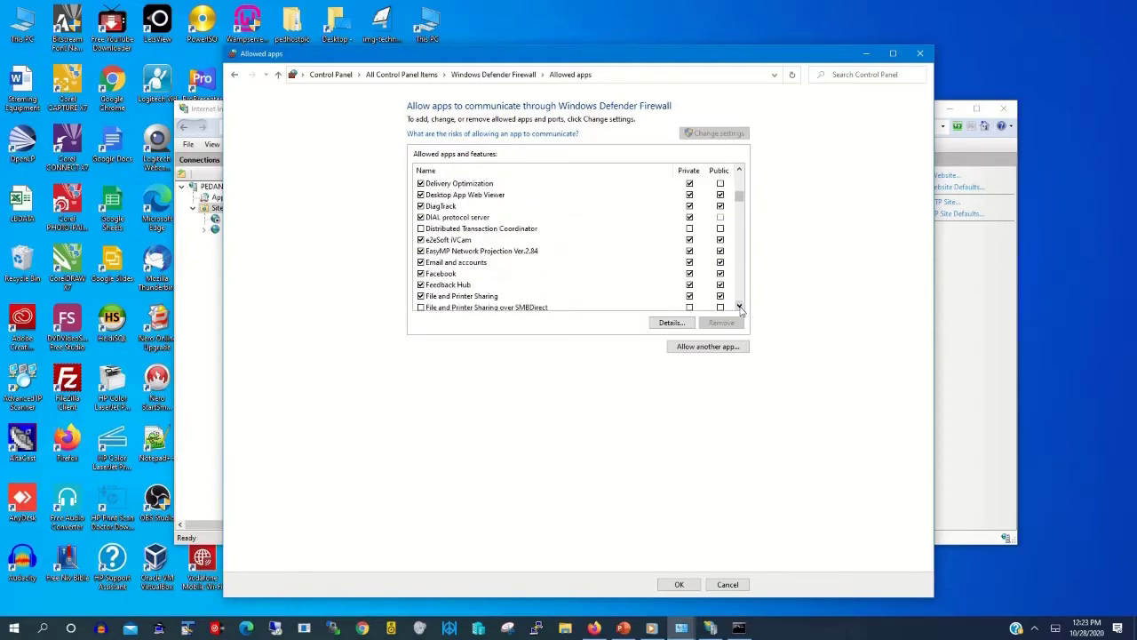
click(739, 306)
click(739, 305)
click(739, 306)
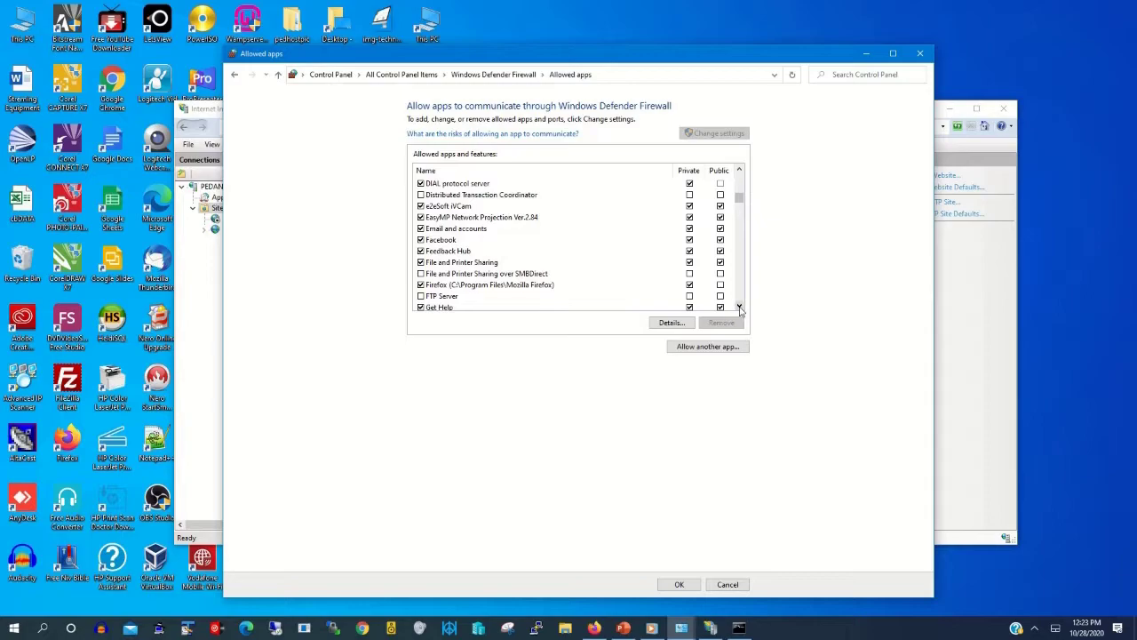
Step: Allow FTP Server on both public and private networks and confirm
click(421, 296)
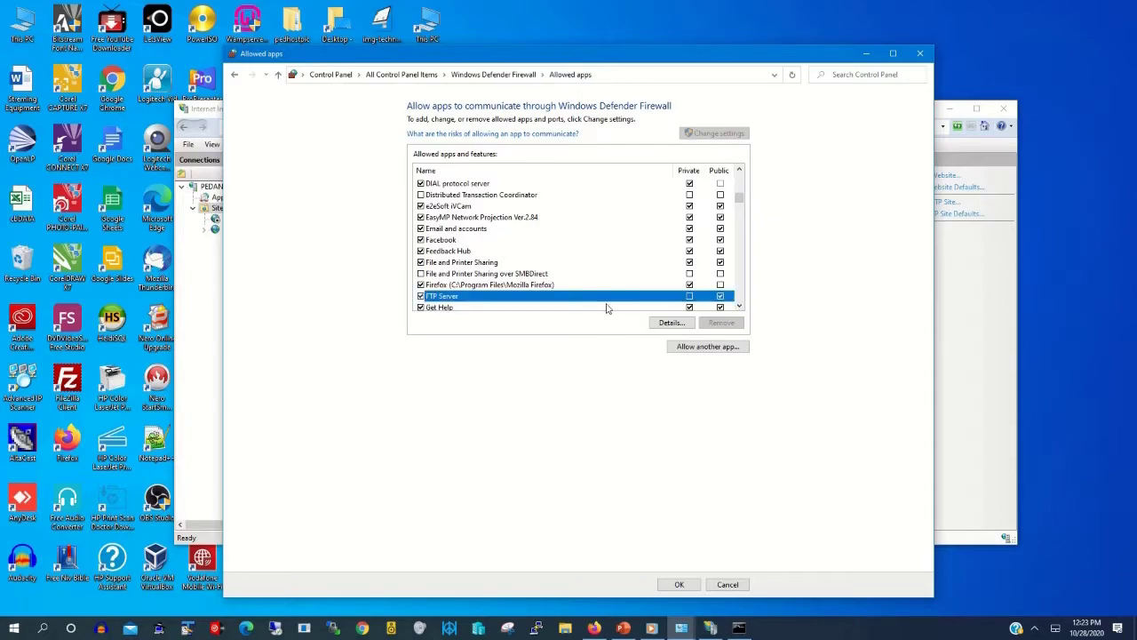
click(689, 297)
click(679, 584)
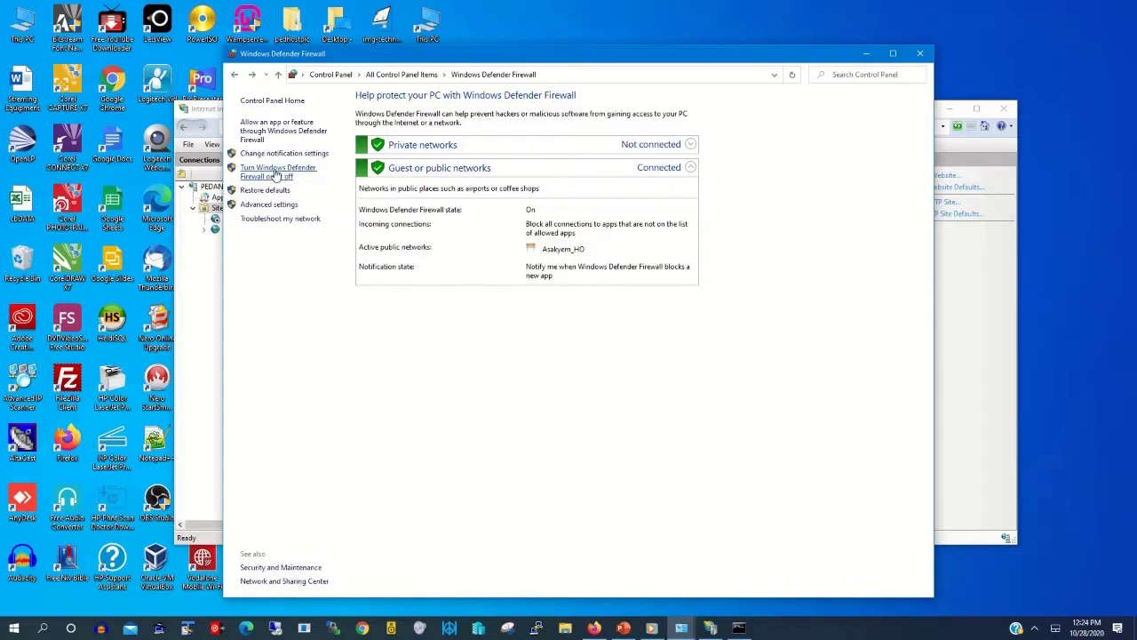
Step: Turn Windows Defender Firewall off for private and public networks, then minimize it to reveal IIS Manager
click(275, 173)
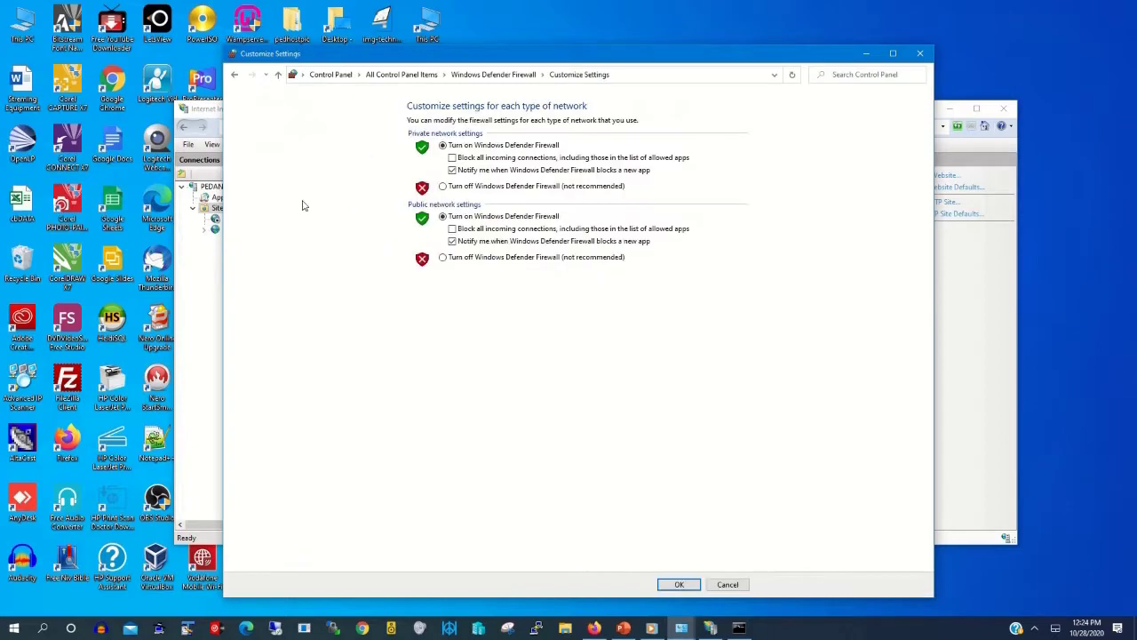
click(461, 260)
click(468, 188)
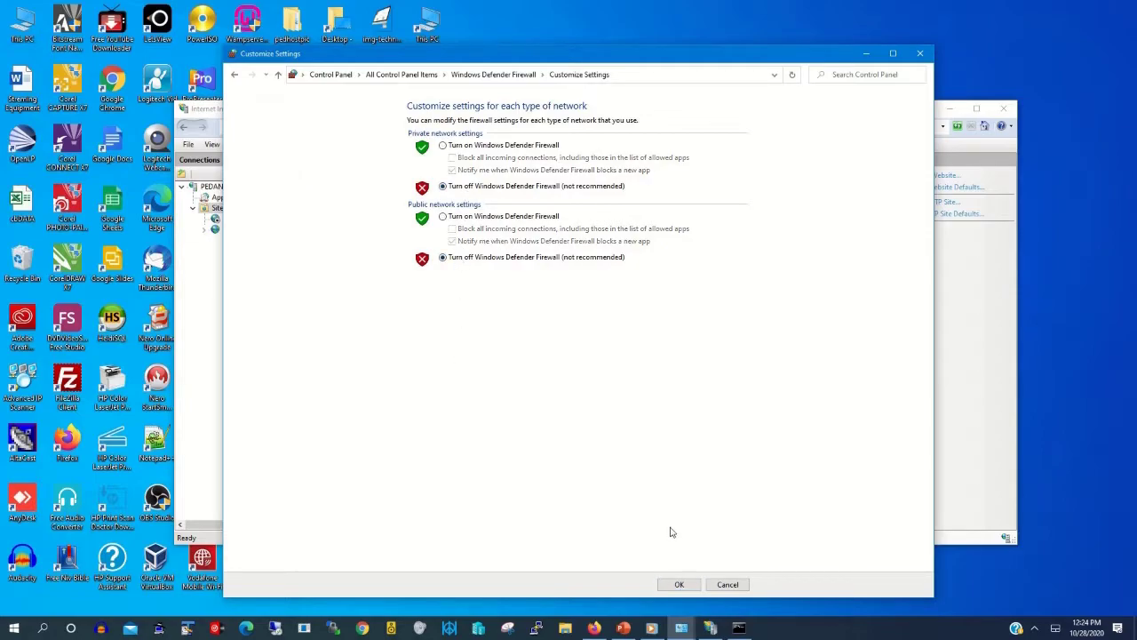
click(679, 584)
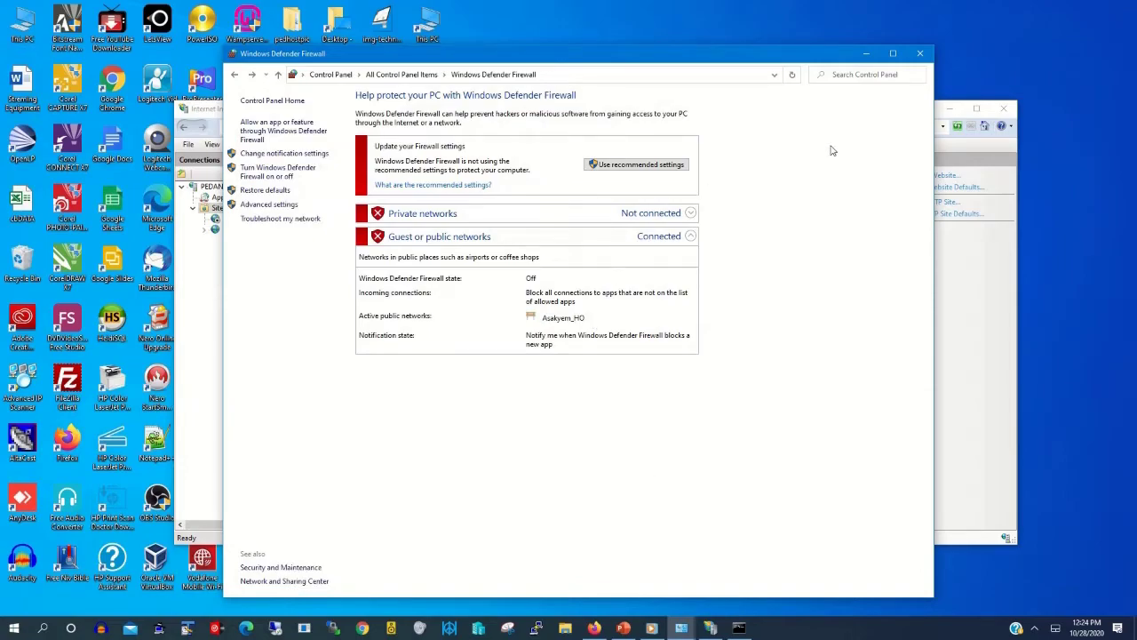
click(867, 56)
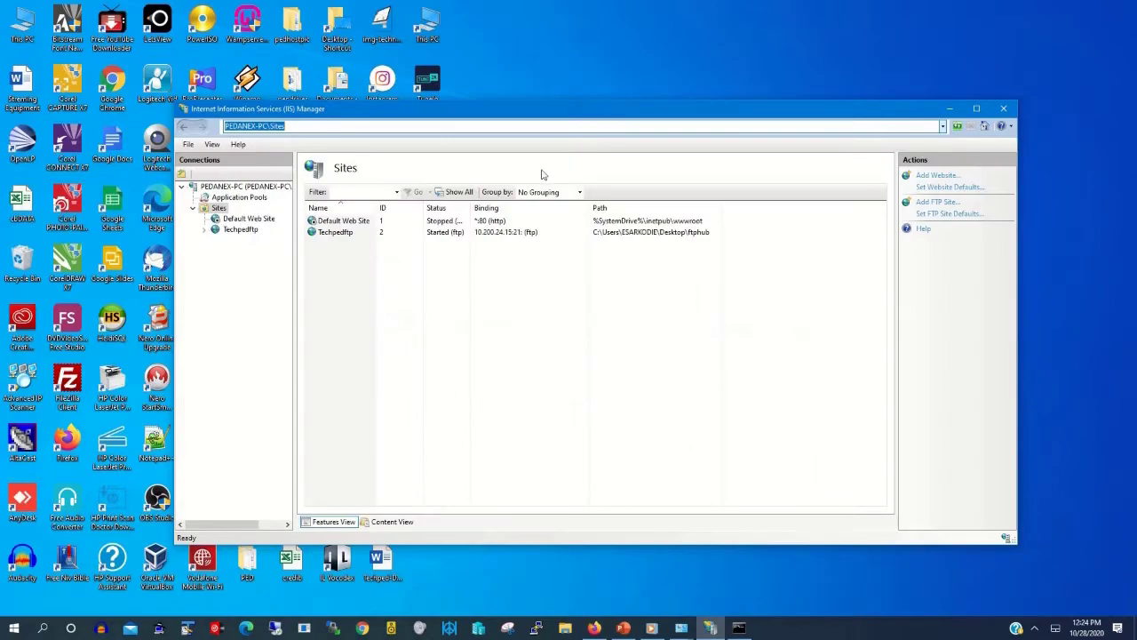
click(486, 26)
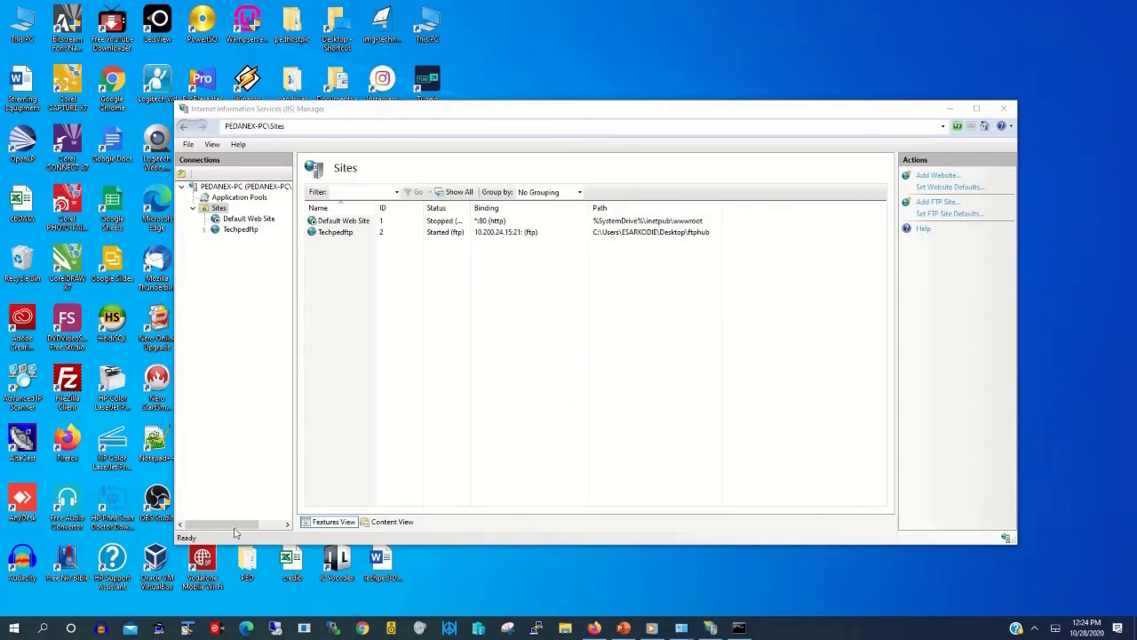
Step: Via Settings > Accounts > Family & other users, add someone else to this PC without sign-in info
click(13, 628)
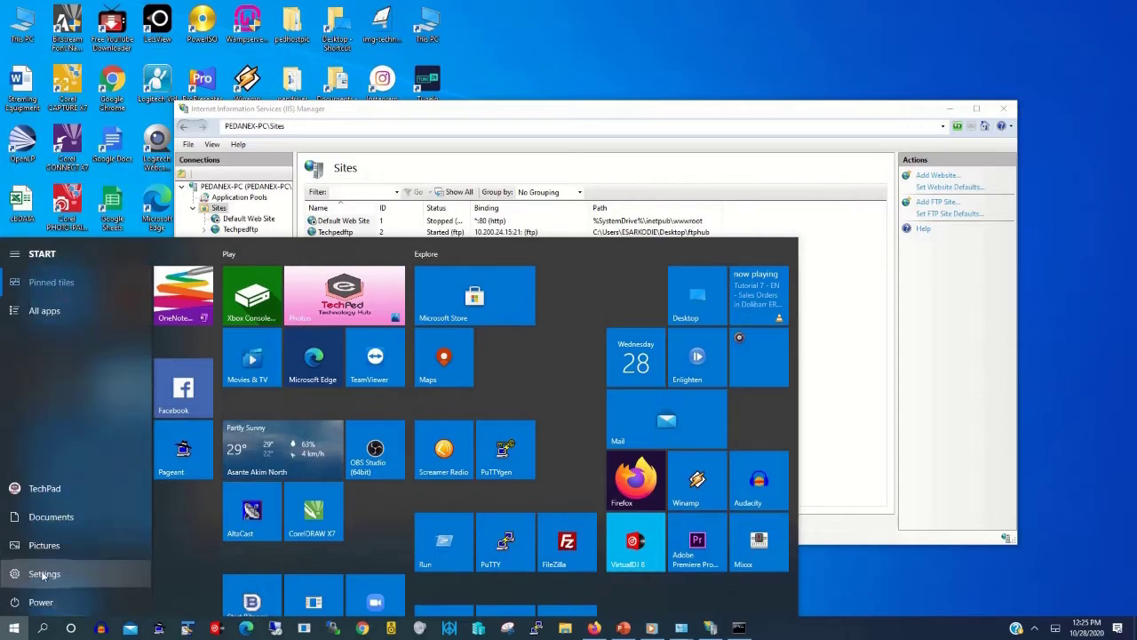
click(14, 575)
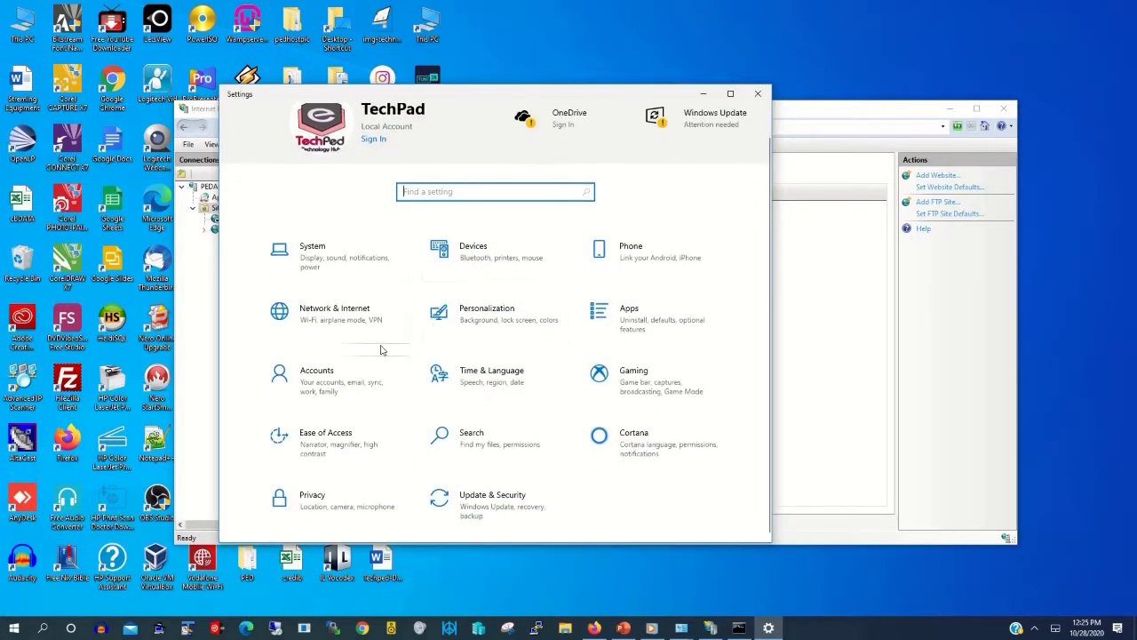
click(310, 406)
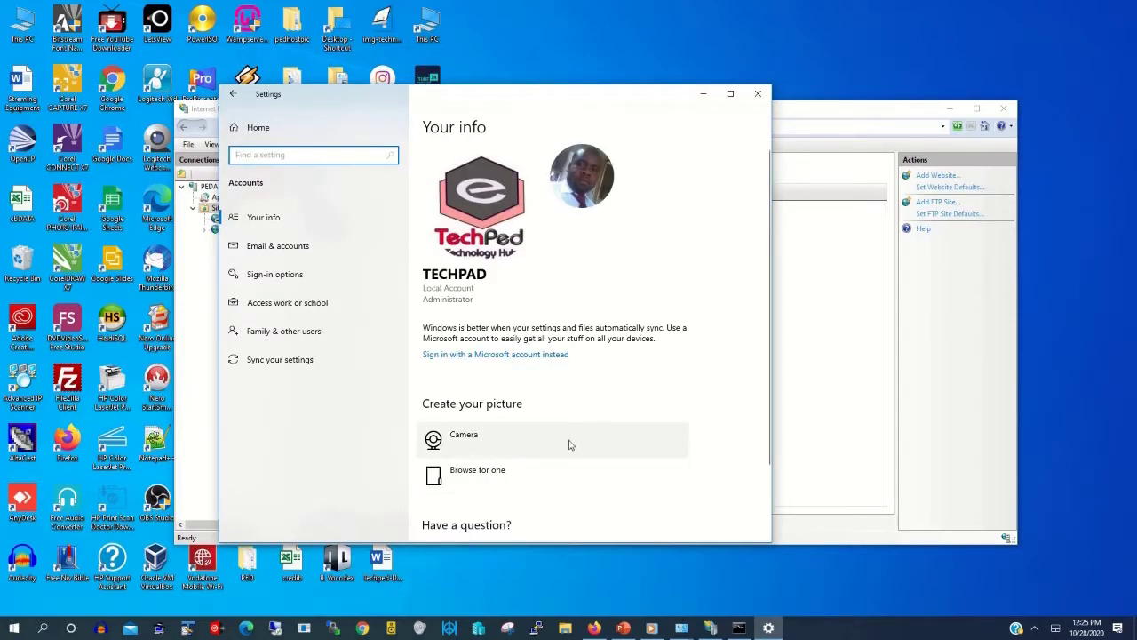
click(300, 336)
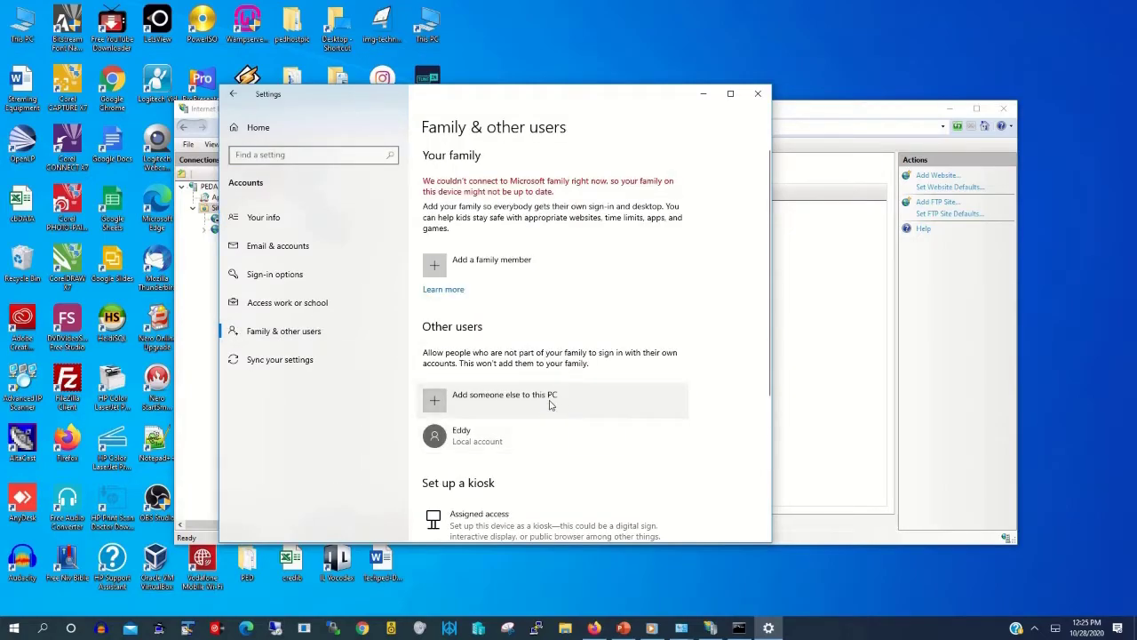
click(512, 404)
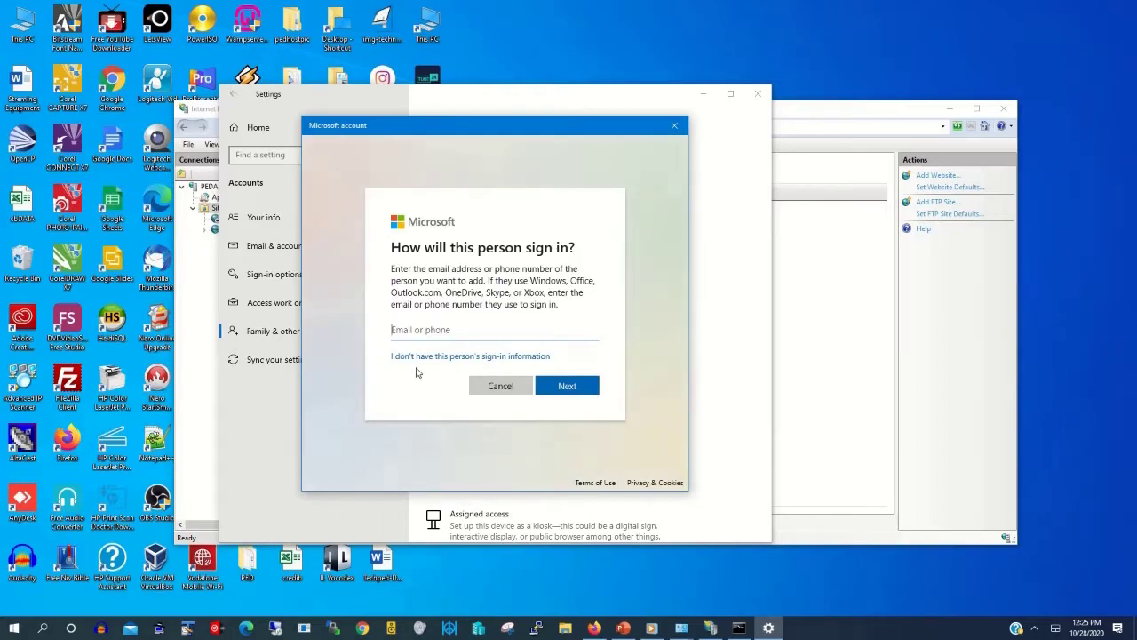
click(451, 358)
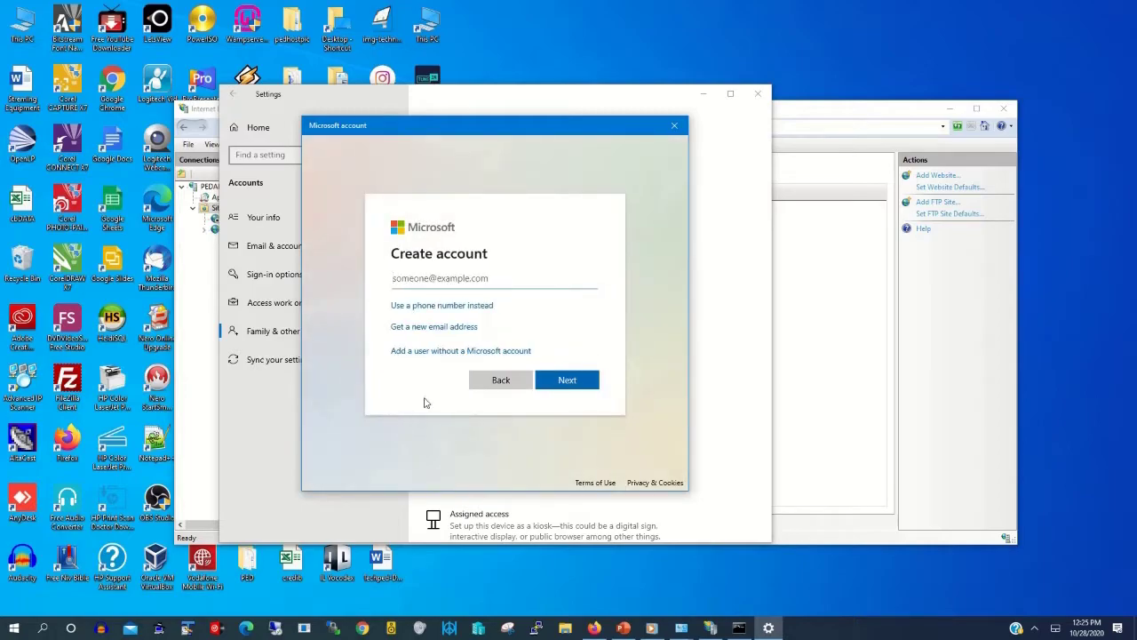
Step: Name the new local user 'ftpsysadmin', then enter and confirm its password
click(481, 354)
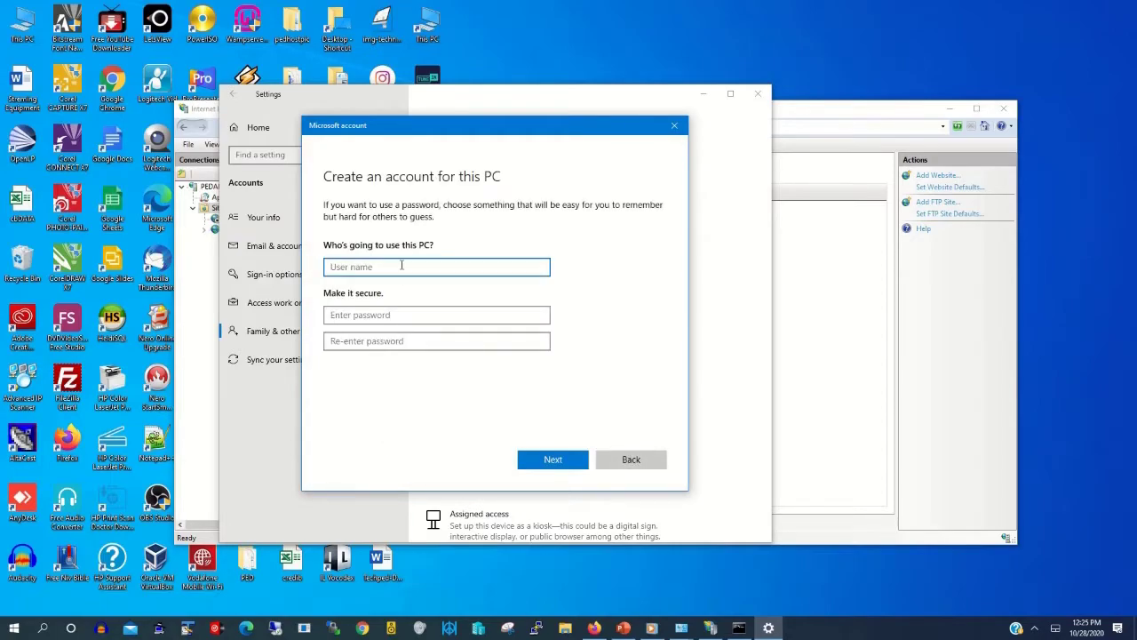
text(ftpuser)
click(362, 317)
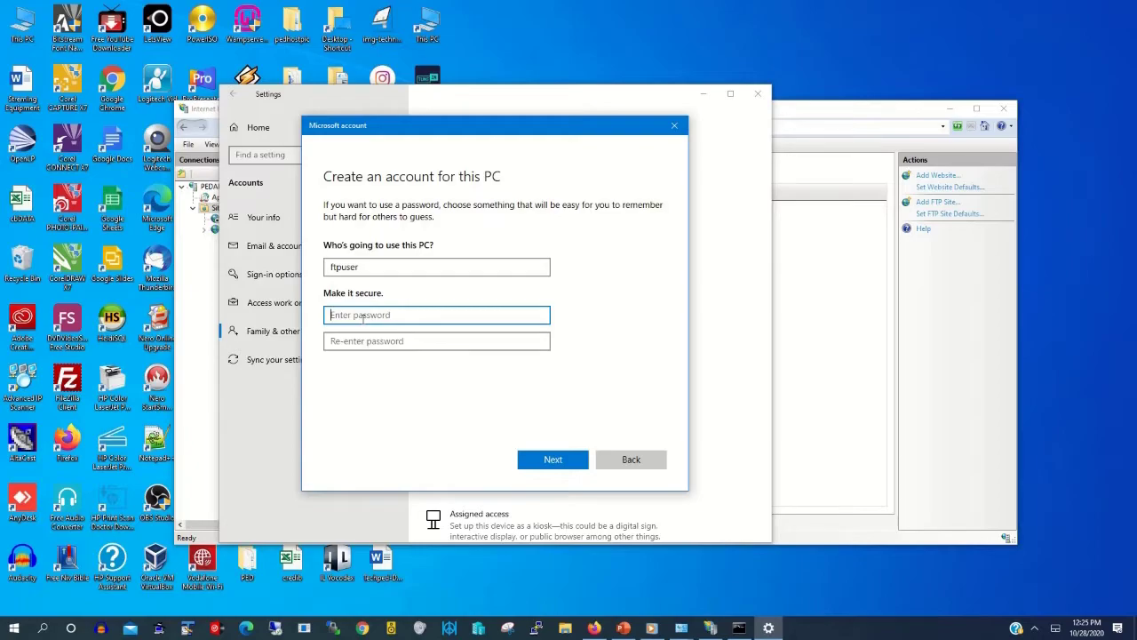
click(409, 266)
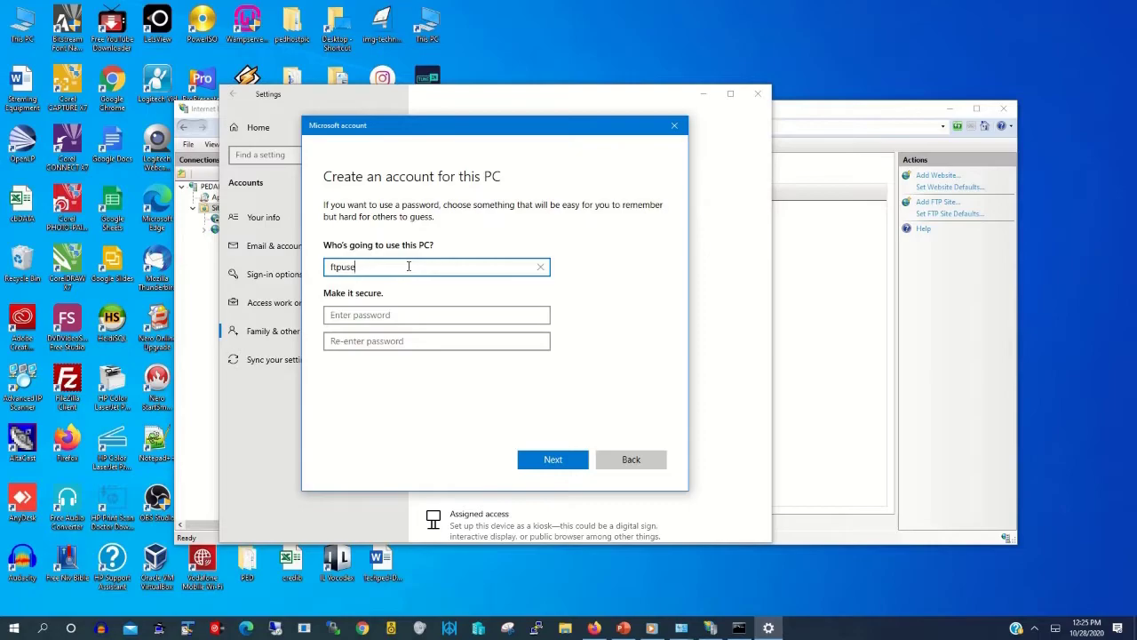
key(BackSpace)
key(BackSpace)
key(BackSpace)
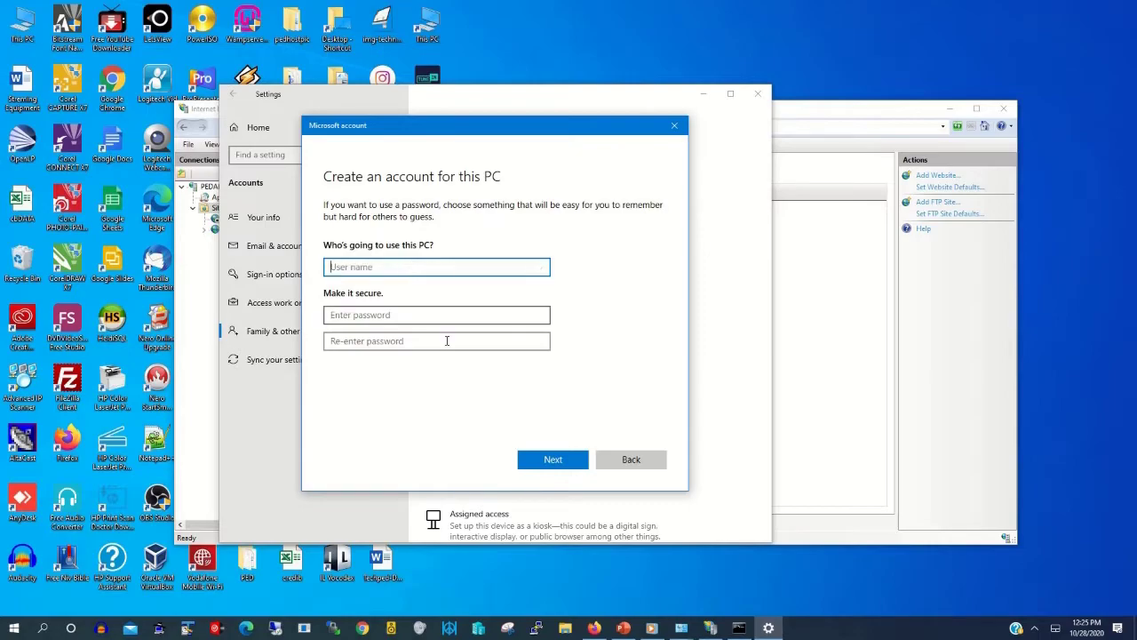
click(363, 269)
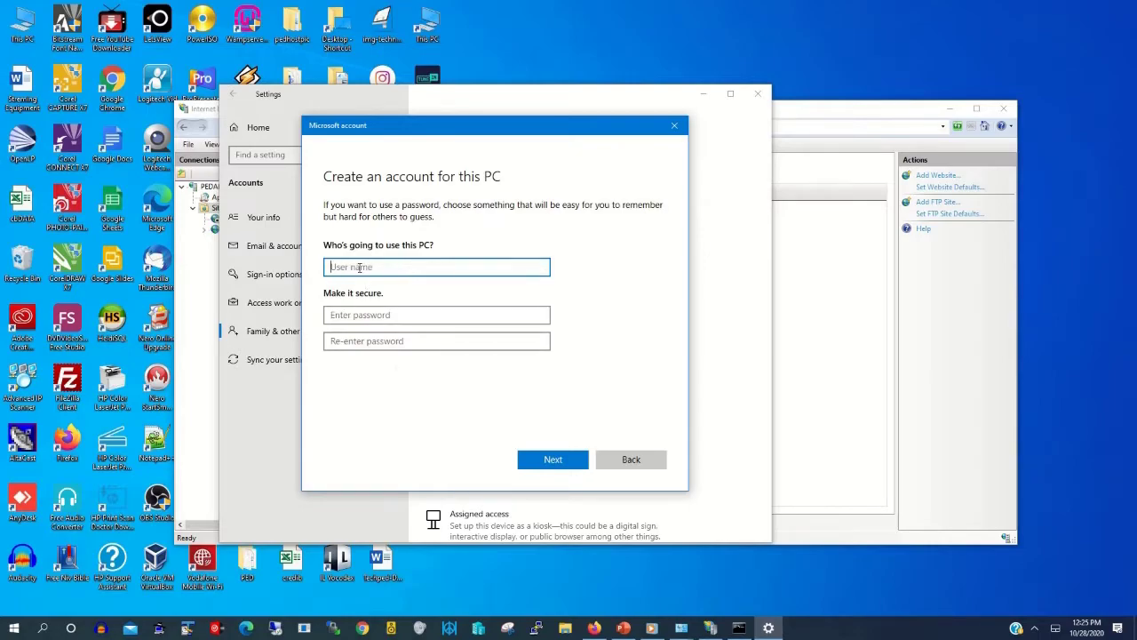
text(ftpsysadmin)
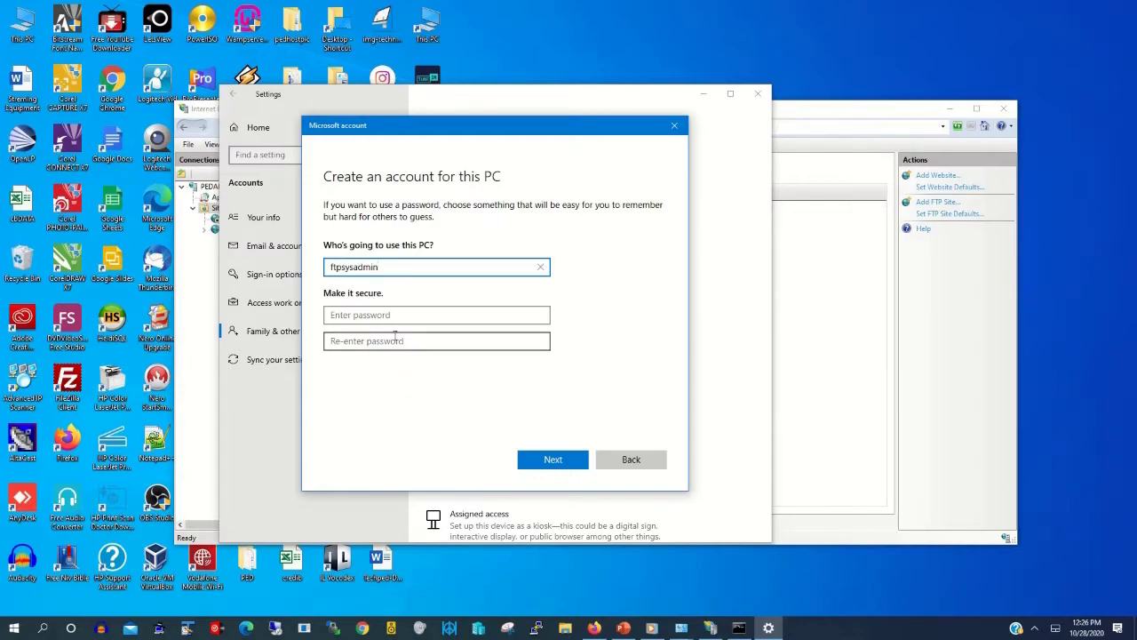
click(393, 315)
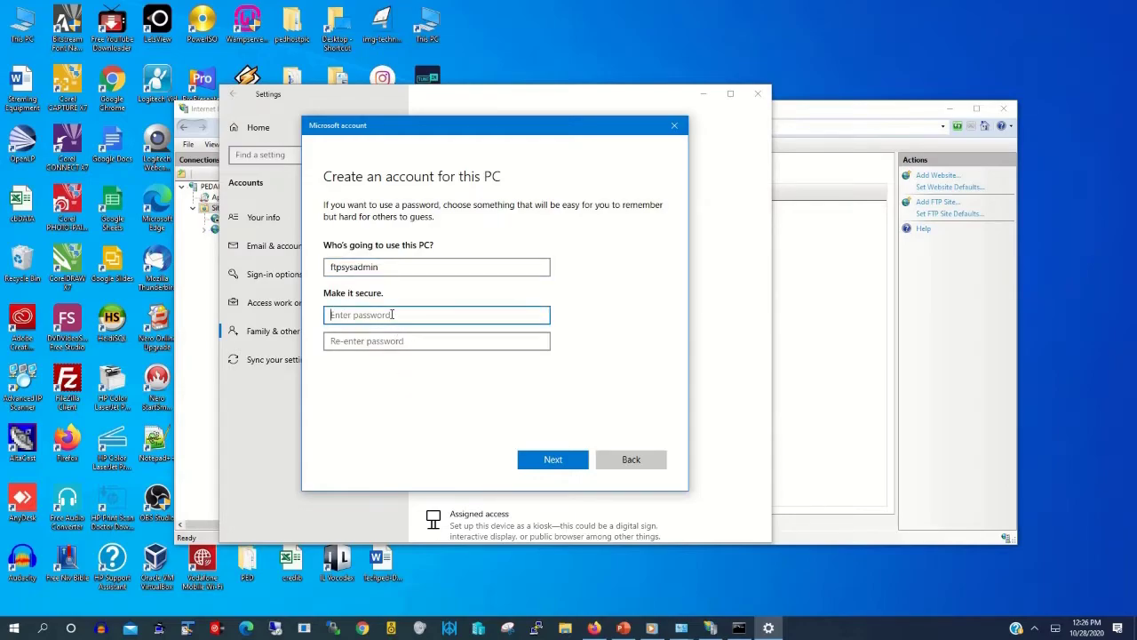
text(•••••)
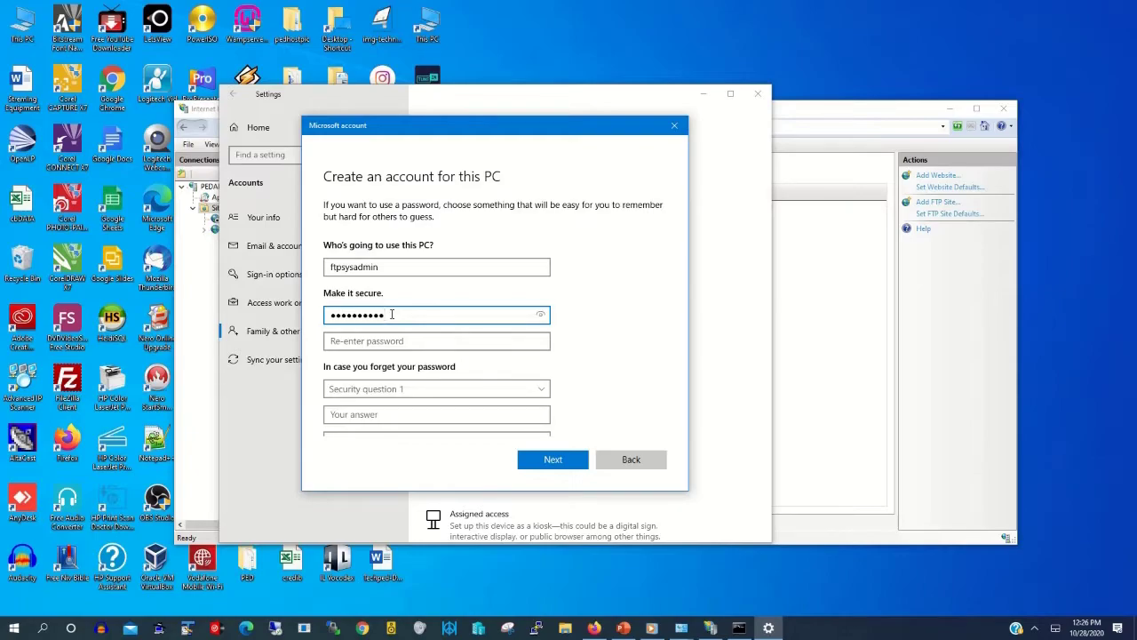
key(Tab)
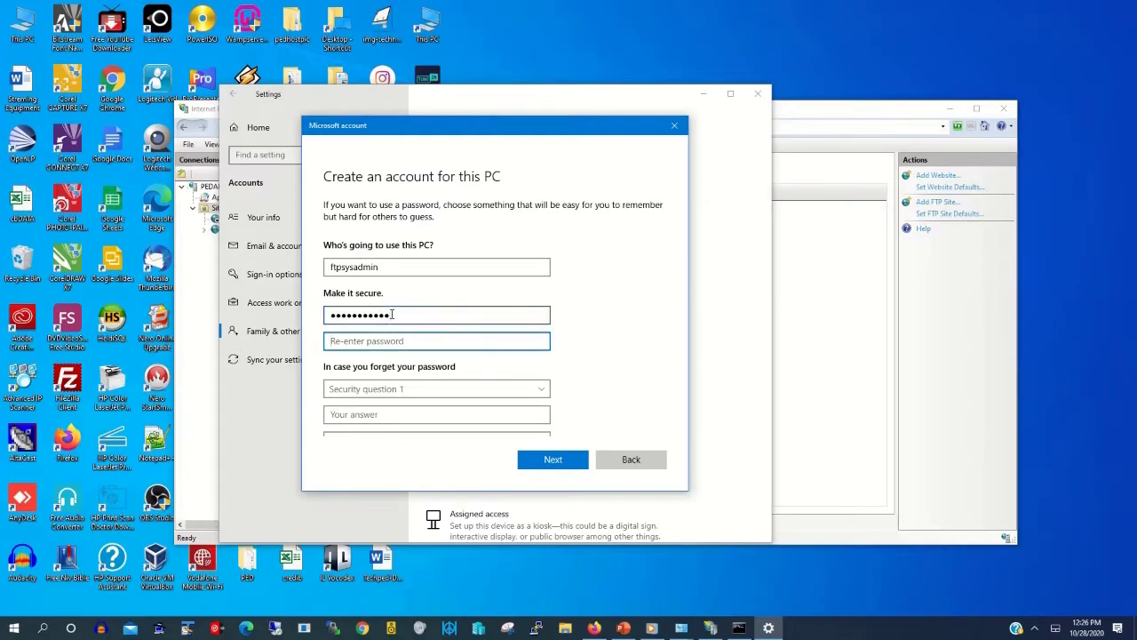
text(••••••••)
Step: Choose the first pet's name security question and type its answer
scroll(382, 334, down, 2)
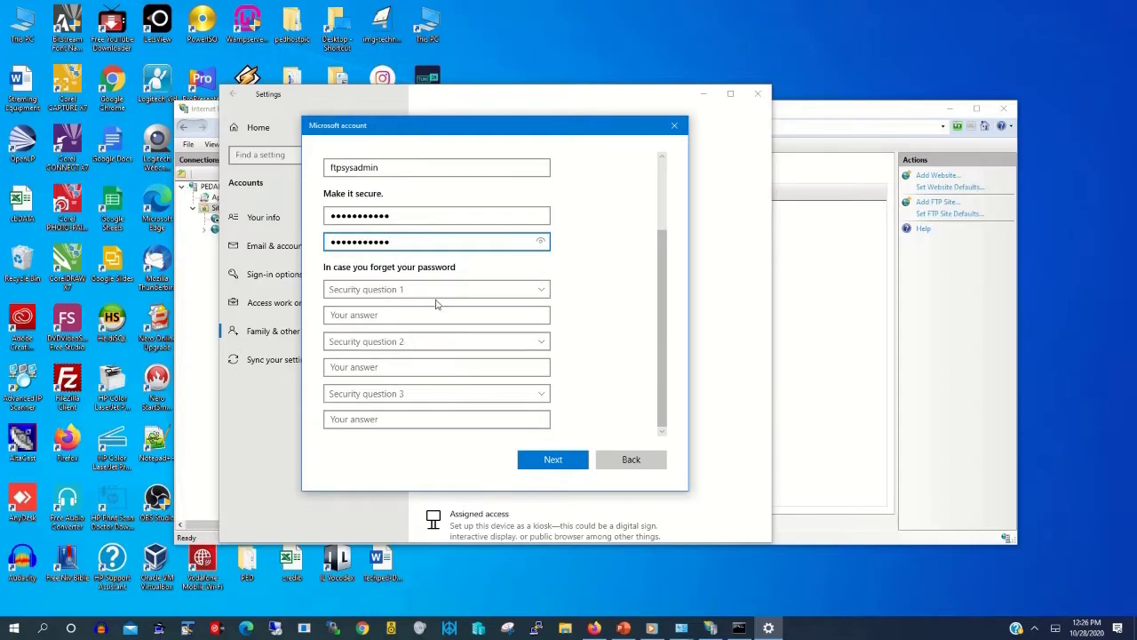
click(457, 290)
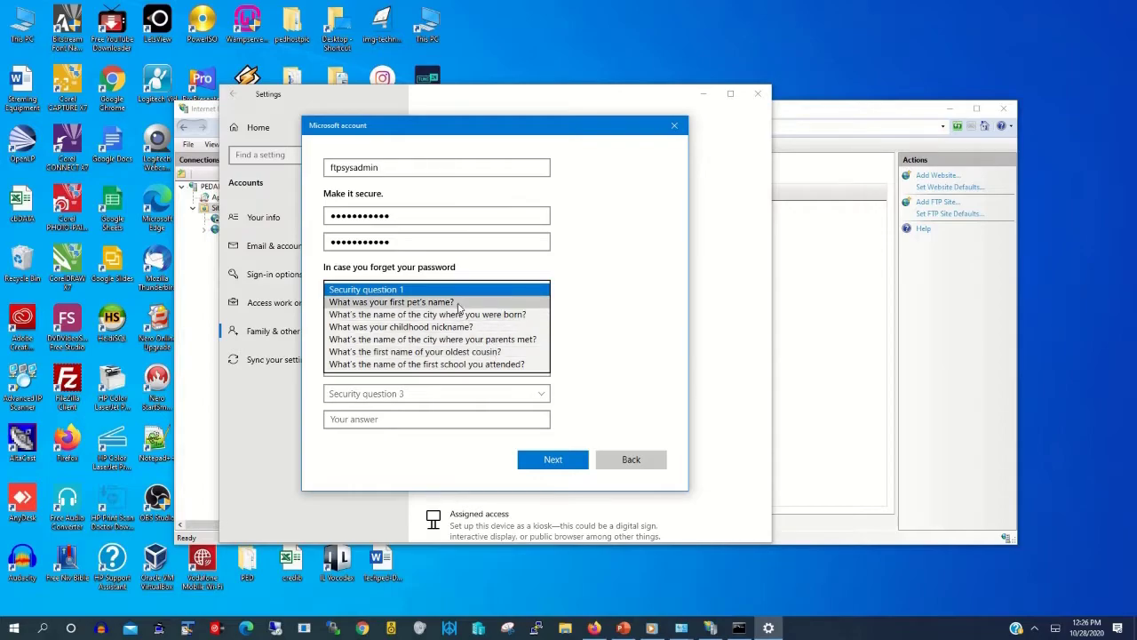
click(459, 303)
click(423, 316)
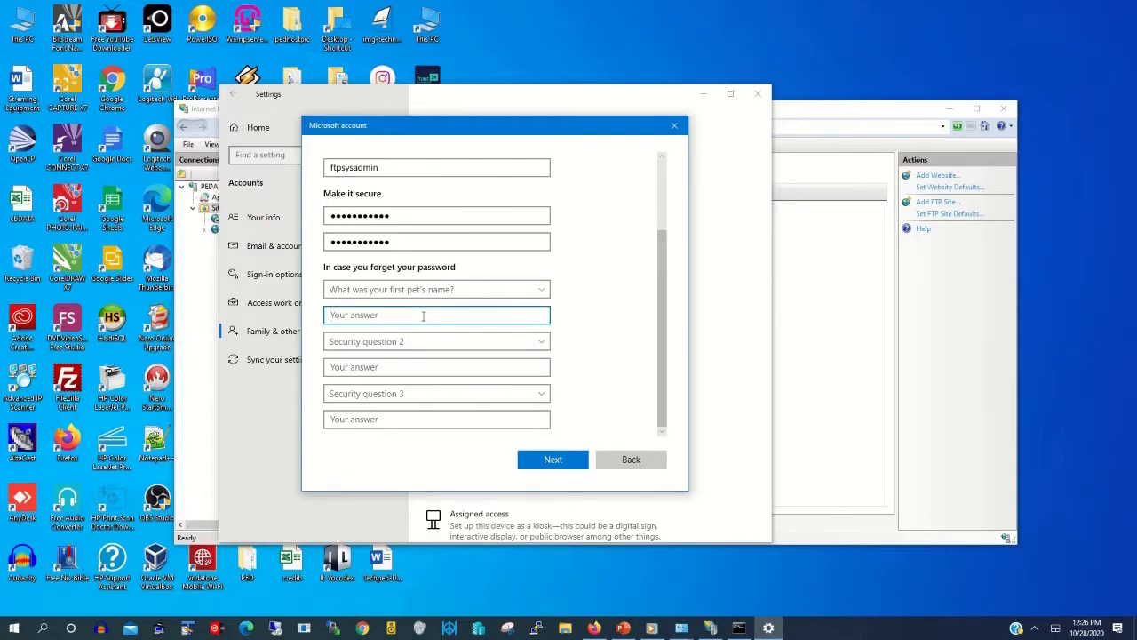
click(444, 290)
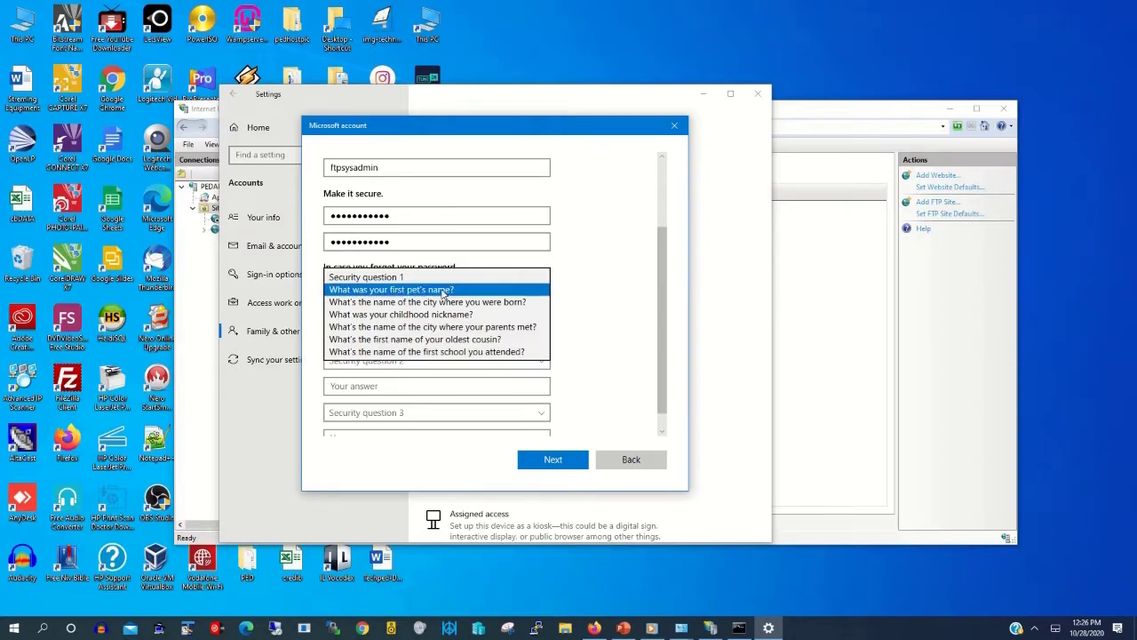
click(445, 293)
click(434, 316)
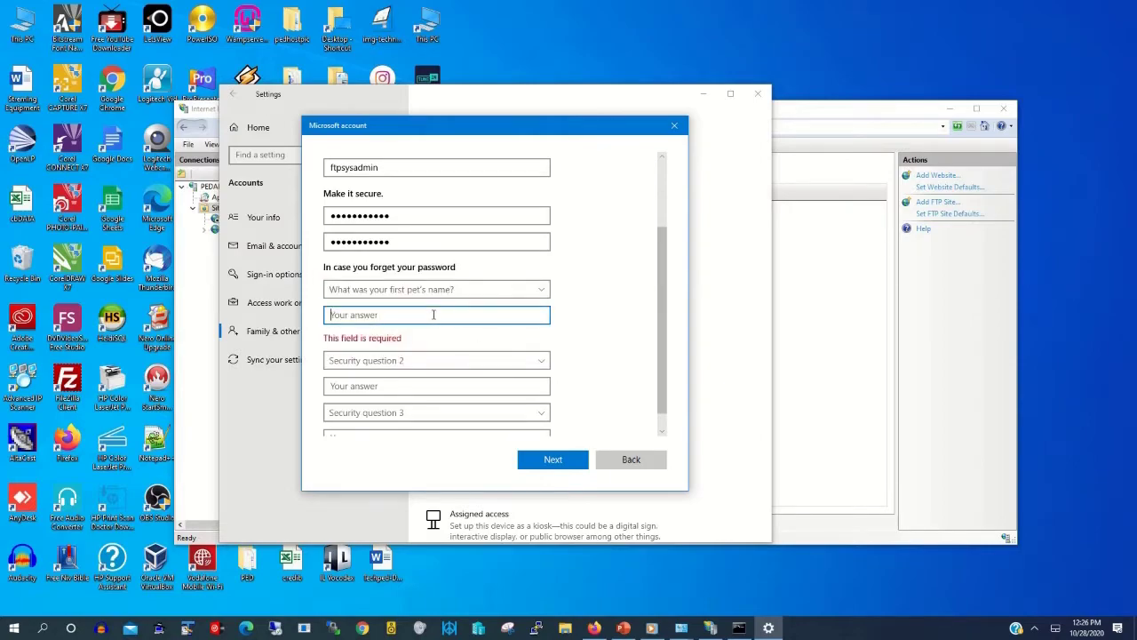
text(te)
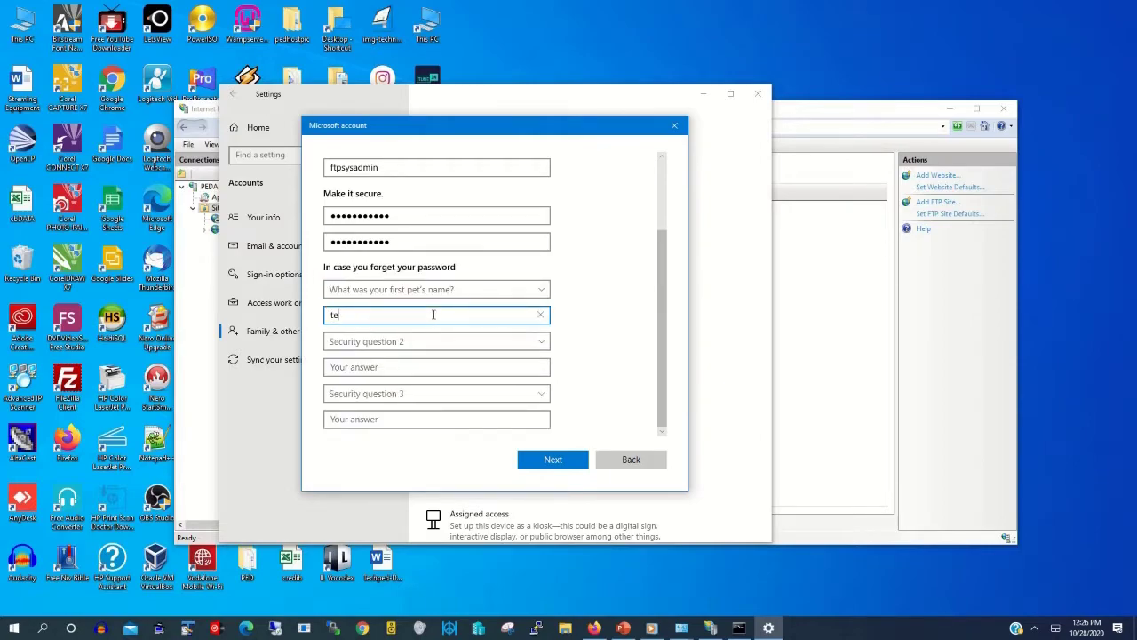
key(BackSpace)
key(BackSpace)
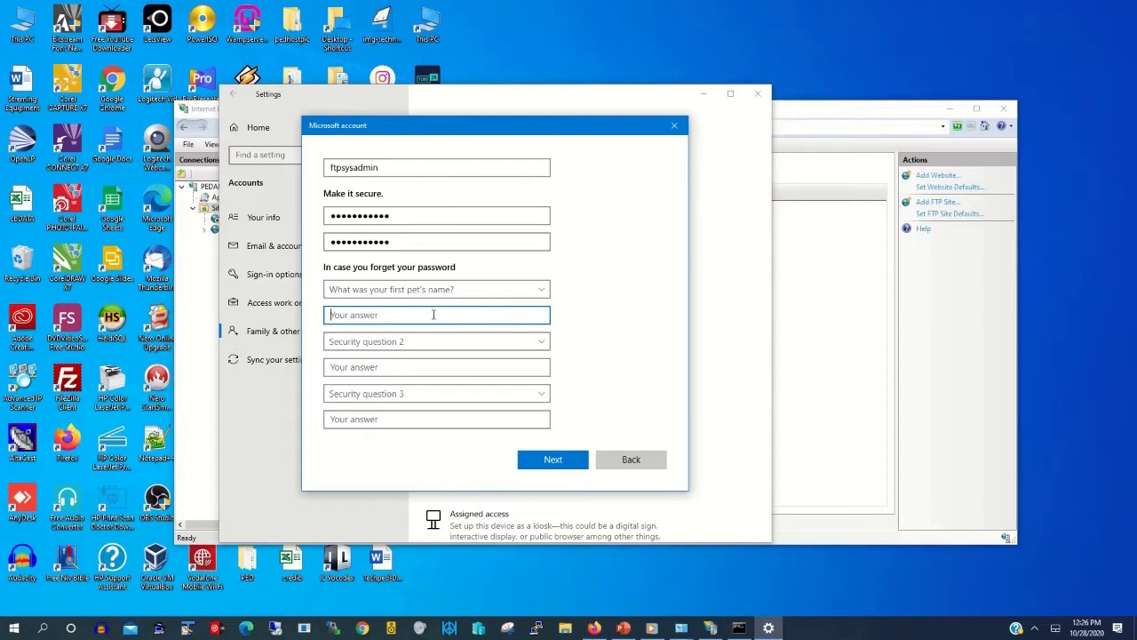
text(bb)
Step: Answer the childhood nickname and birth city security questions, then submit the account
click(449, 342)
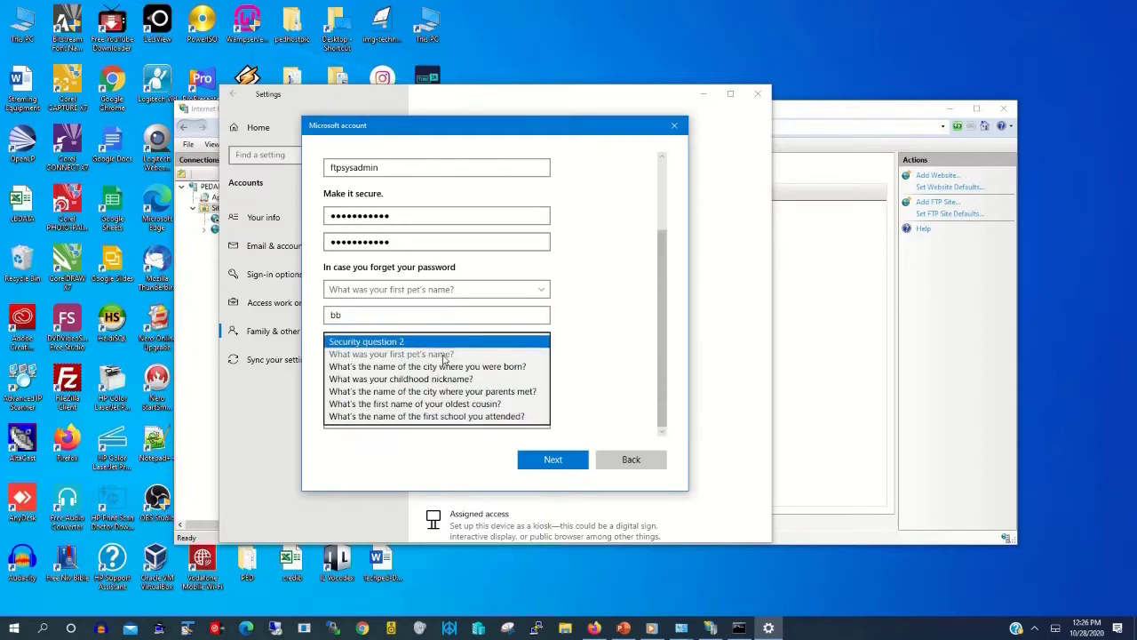
click(436, 380)
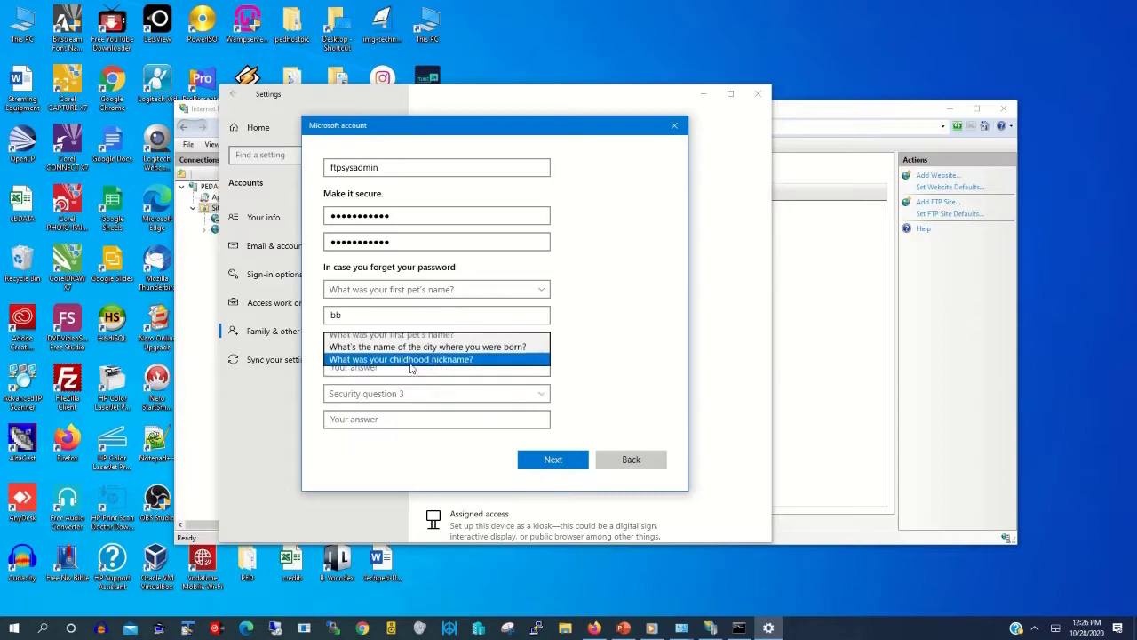
click(379, 366)
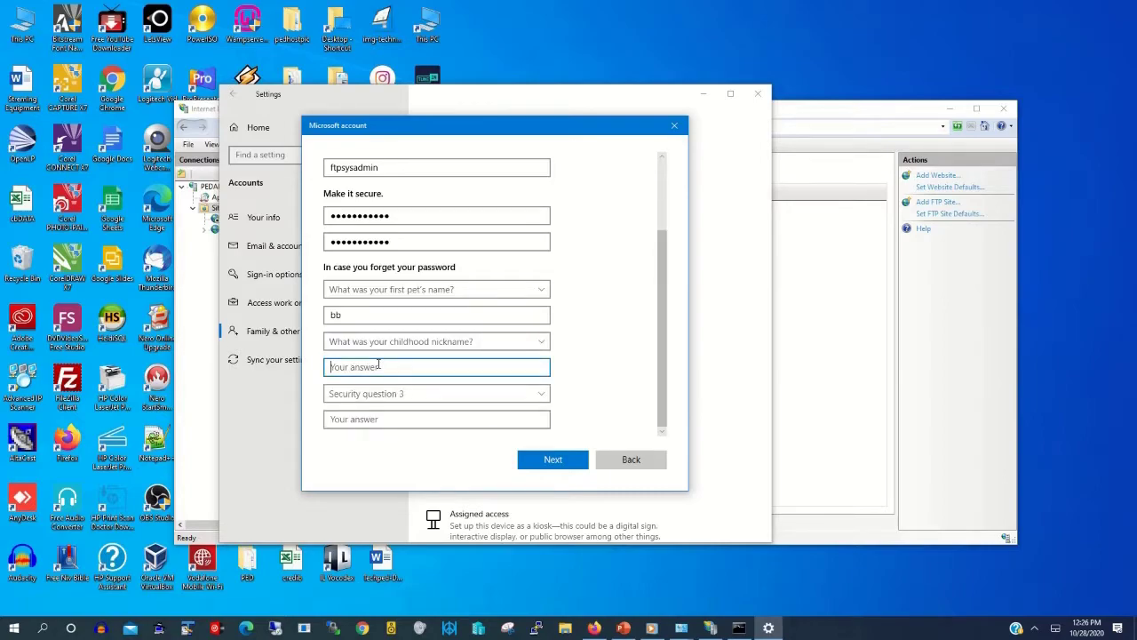
text(tech)
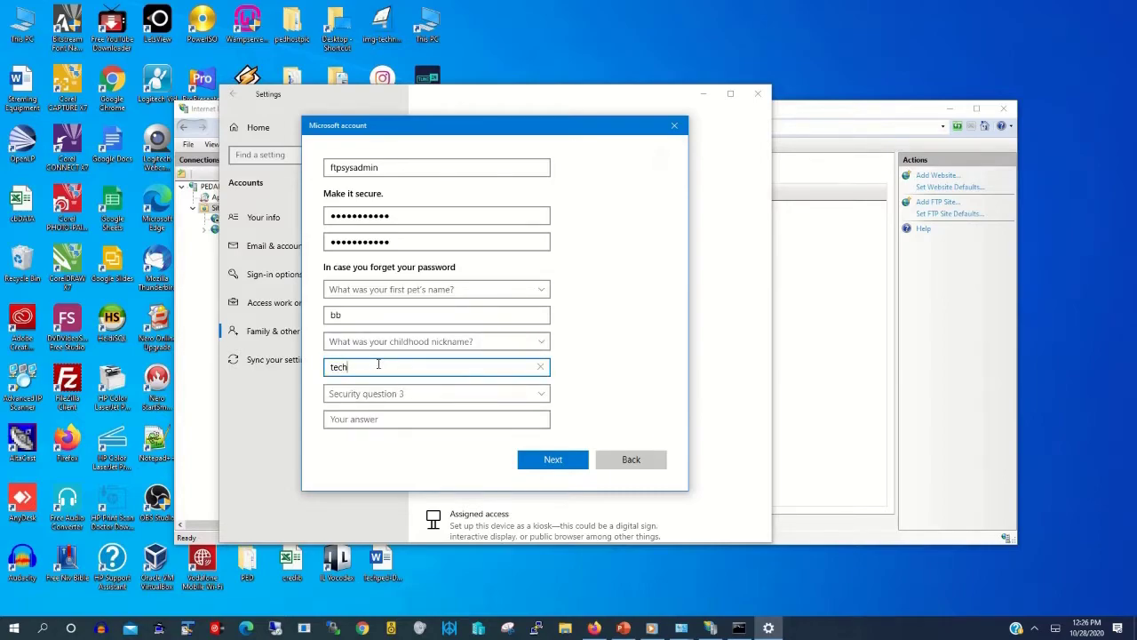
click(380, 397)
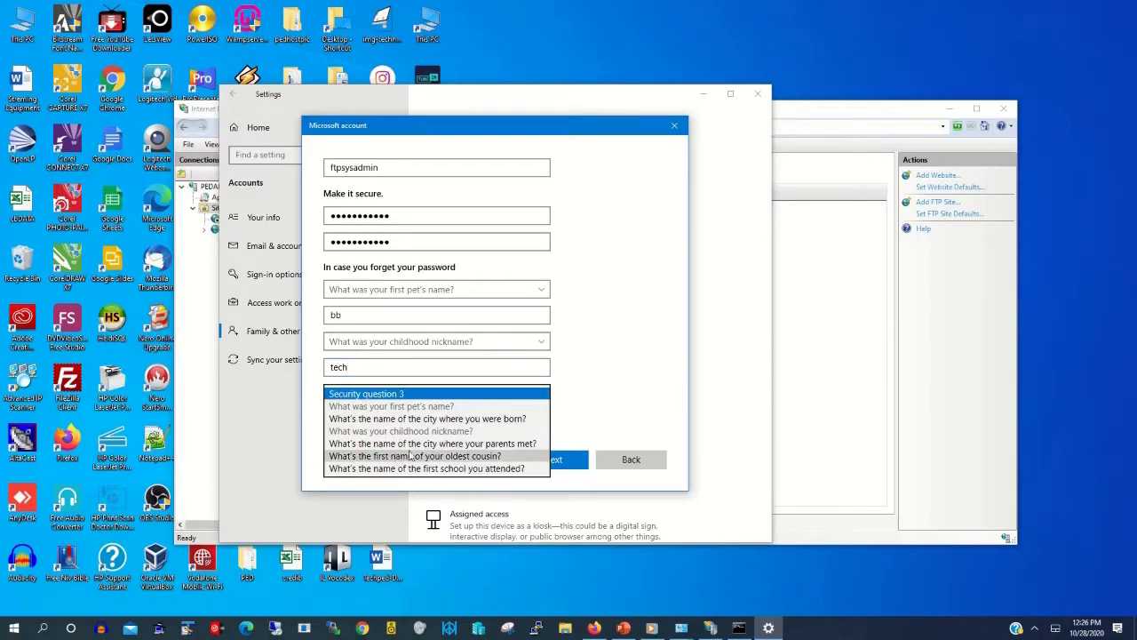
click(458, 421)
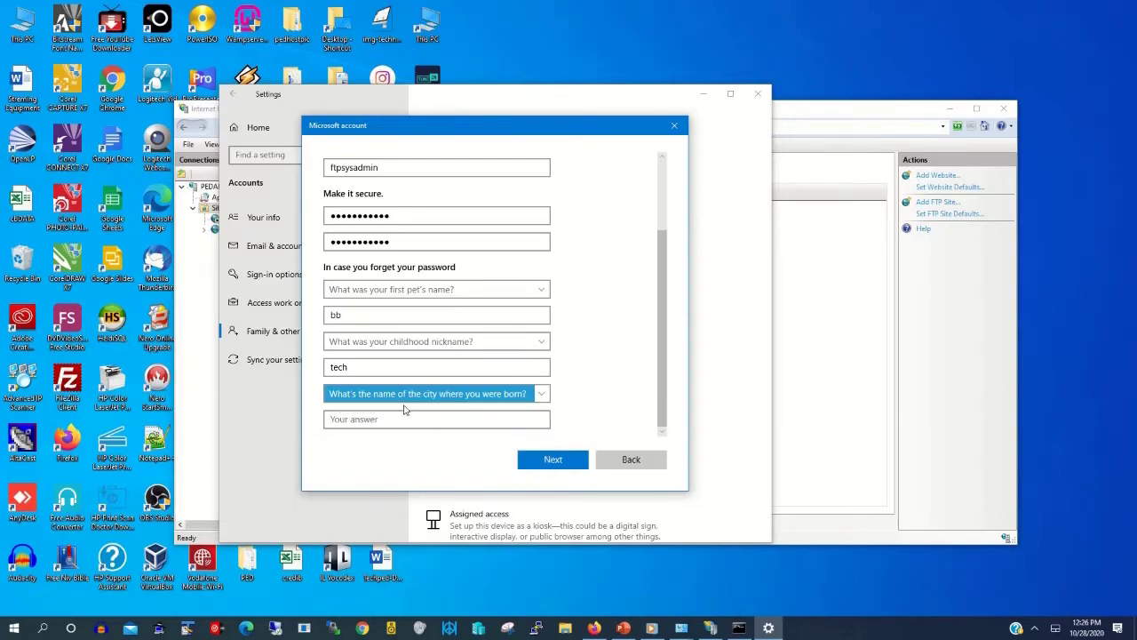
click(386, 418)
text(gh)
click(573, 459)
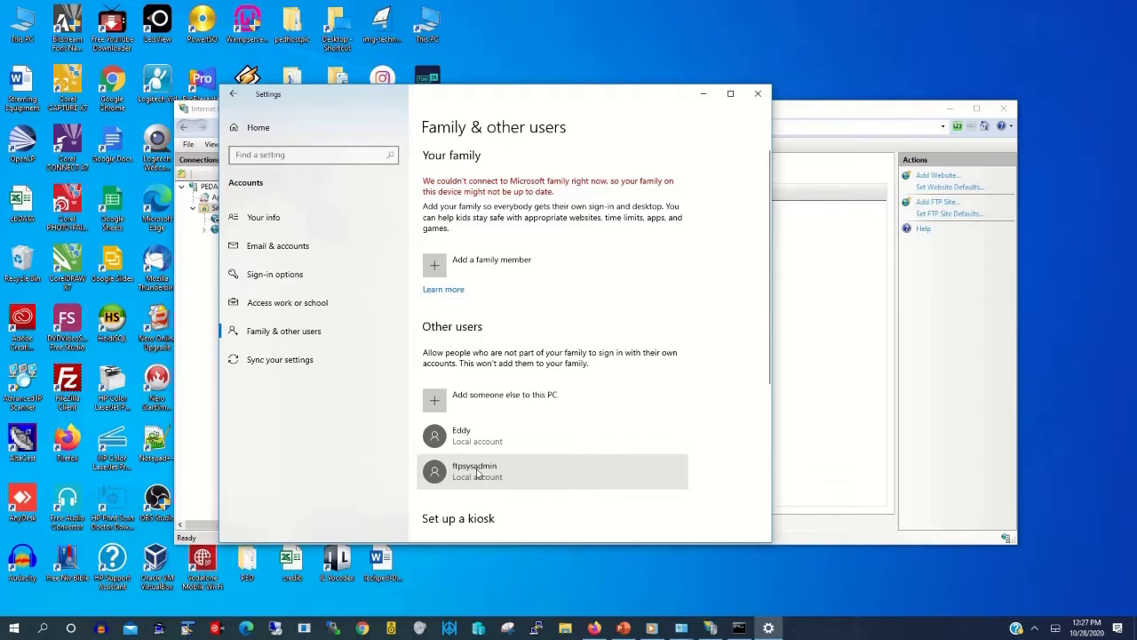
Step: Close Settings and open Techpedftp's FTP Authorization Rules, showing the Techped Allow rule
click(758, 93)
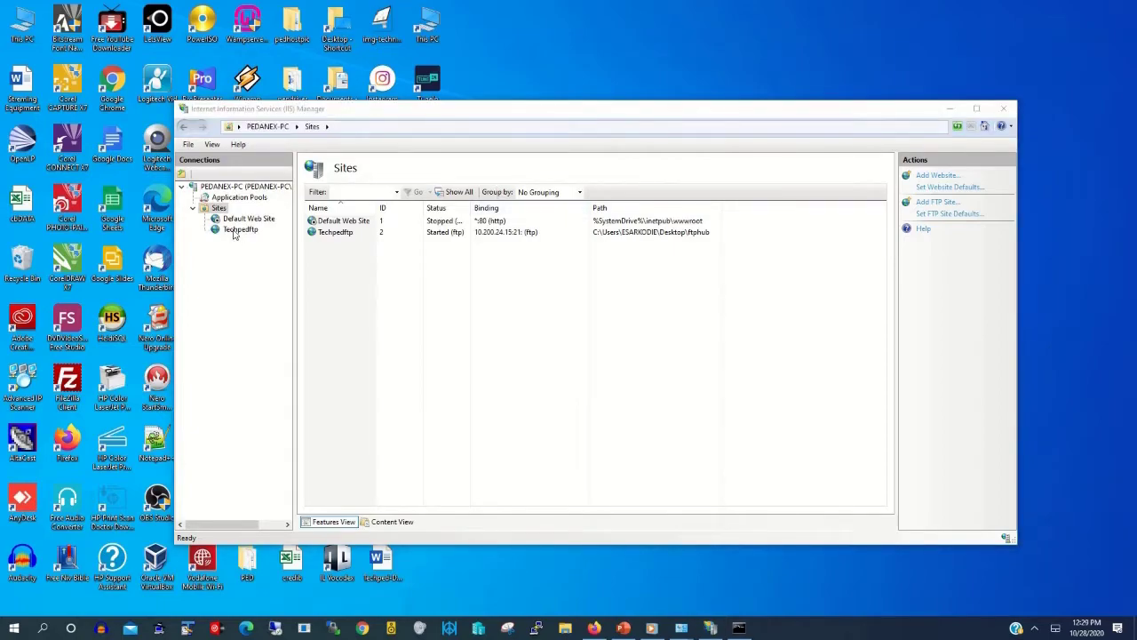
click(235, 231)
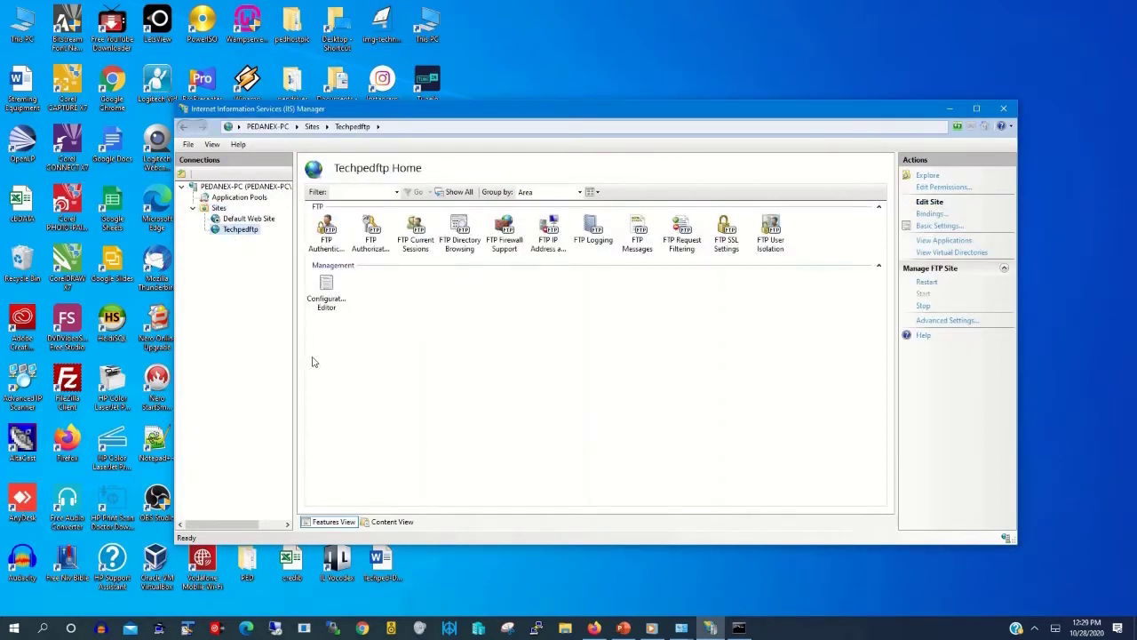
click(377, 238)
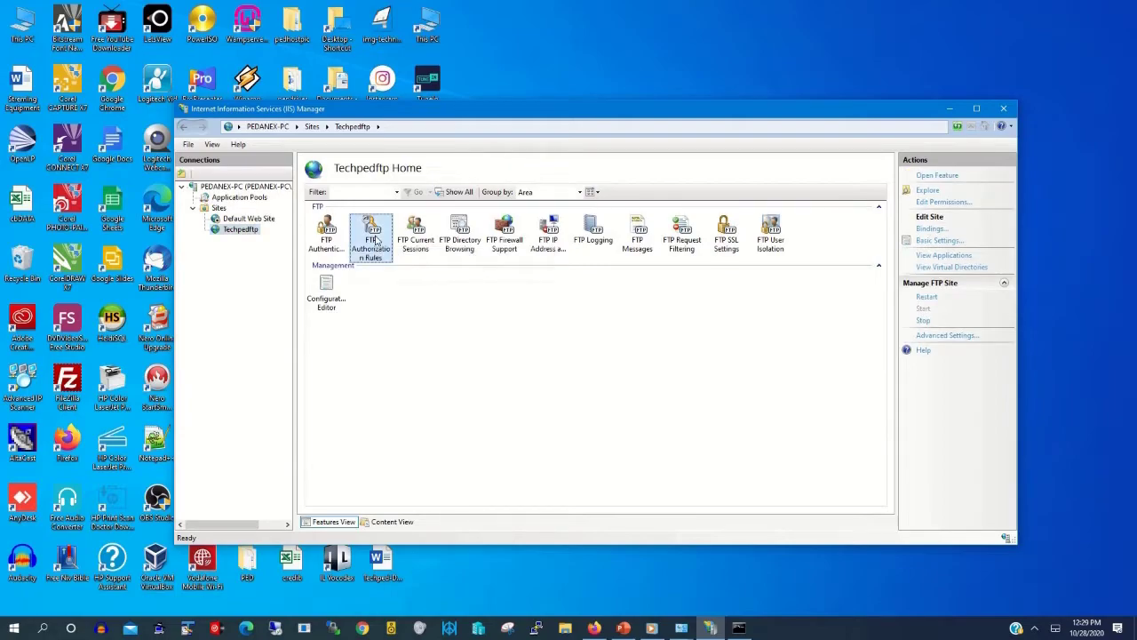
double_click(377, 240)
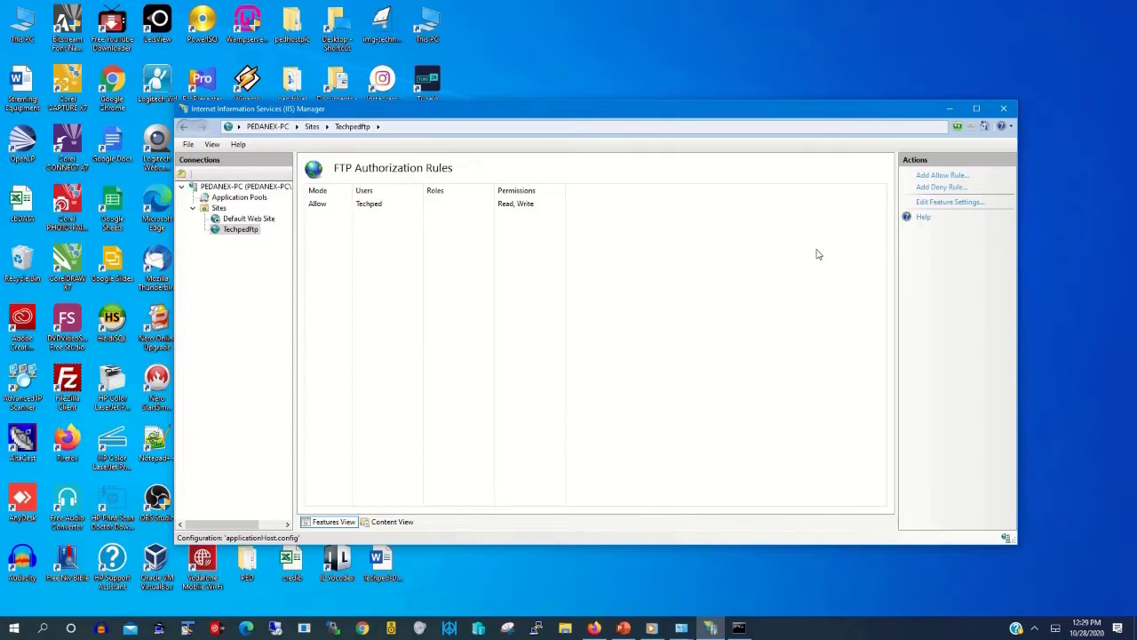
Step: Add an Allow rule giving specified user ftpsysadmin Read and Write, then minimize IIS Manager
click(940, 176)
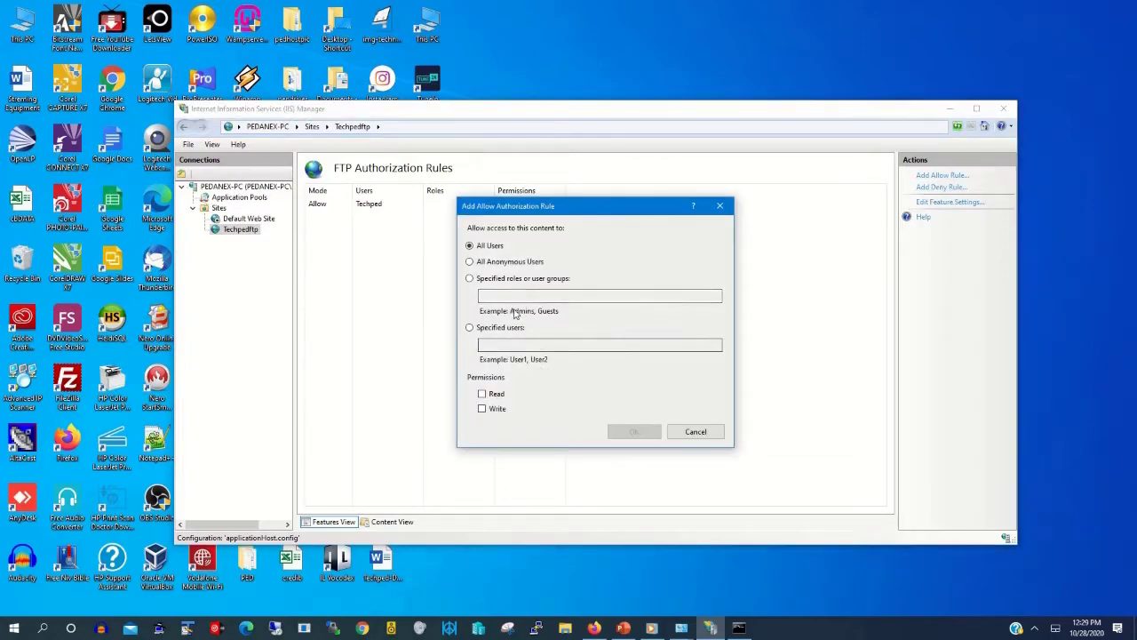
click(490, 344)
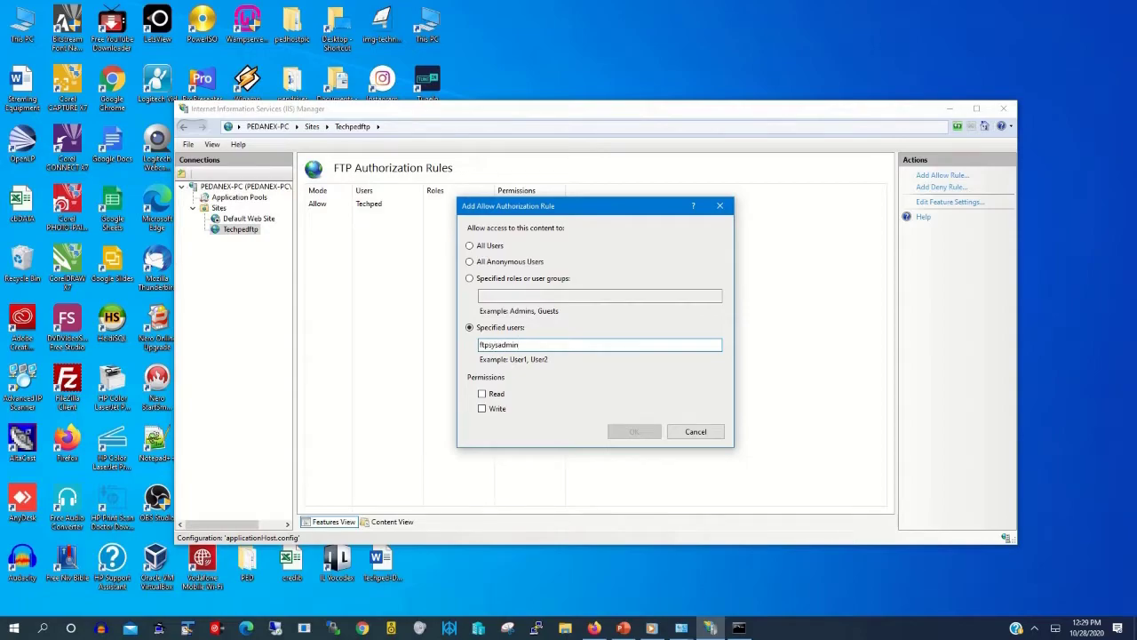
click(483, 394)
click(482, 409)
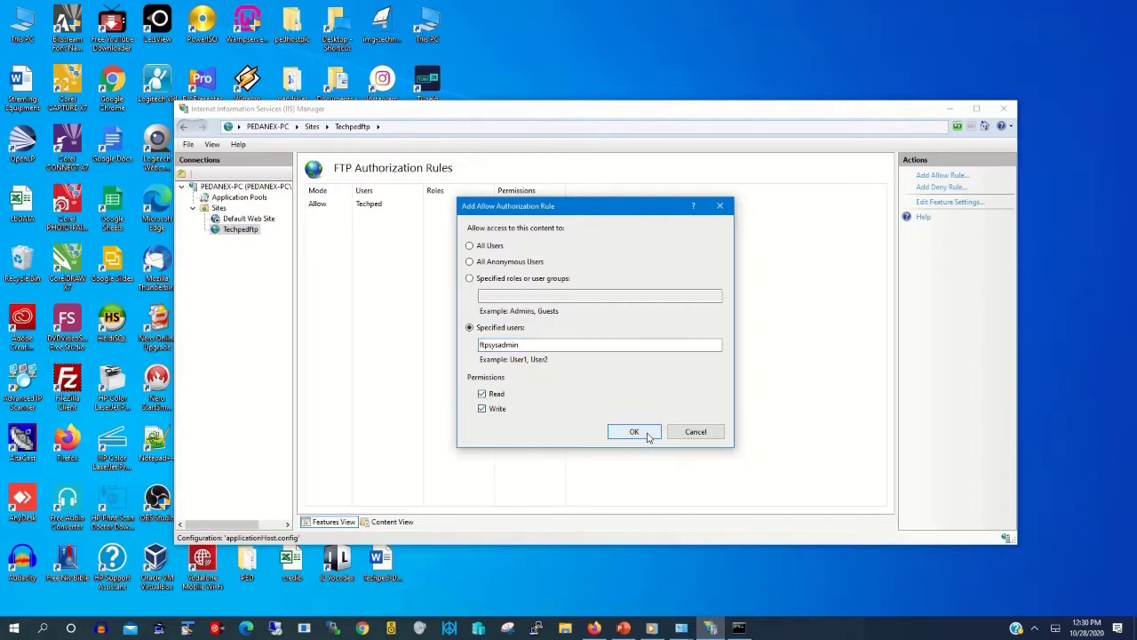
click(647, 434)
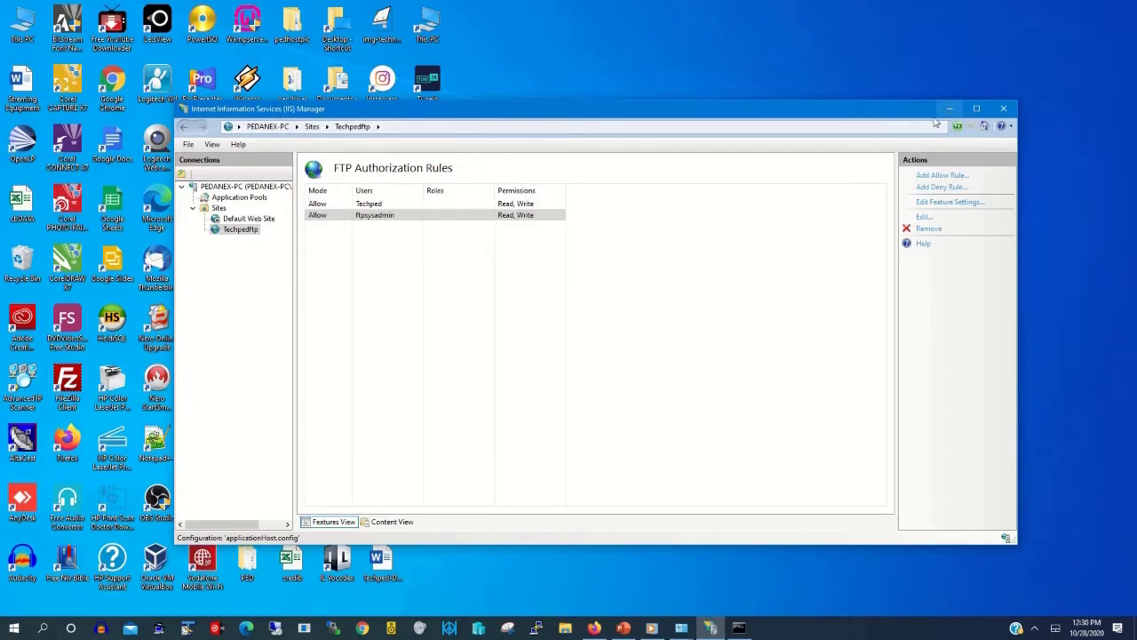
click(948, 111)
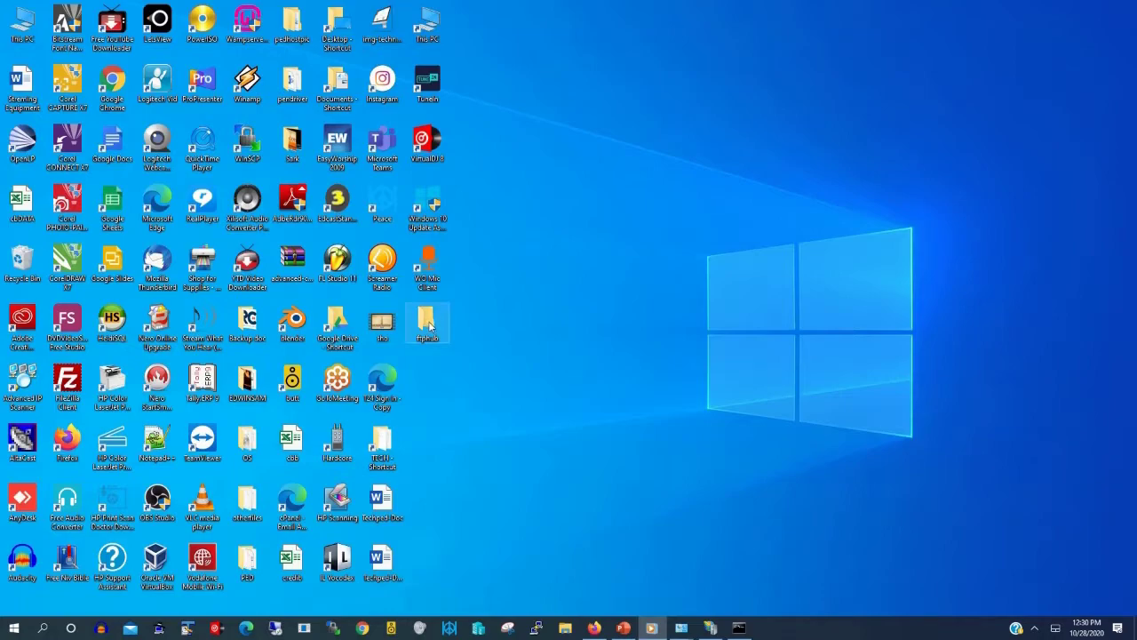
Step: Open the ftphub folder's Properties on the Security tab
double_click(429, 327)
right_click(429, 327)
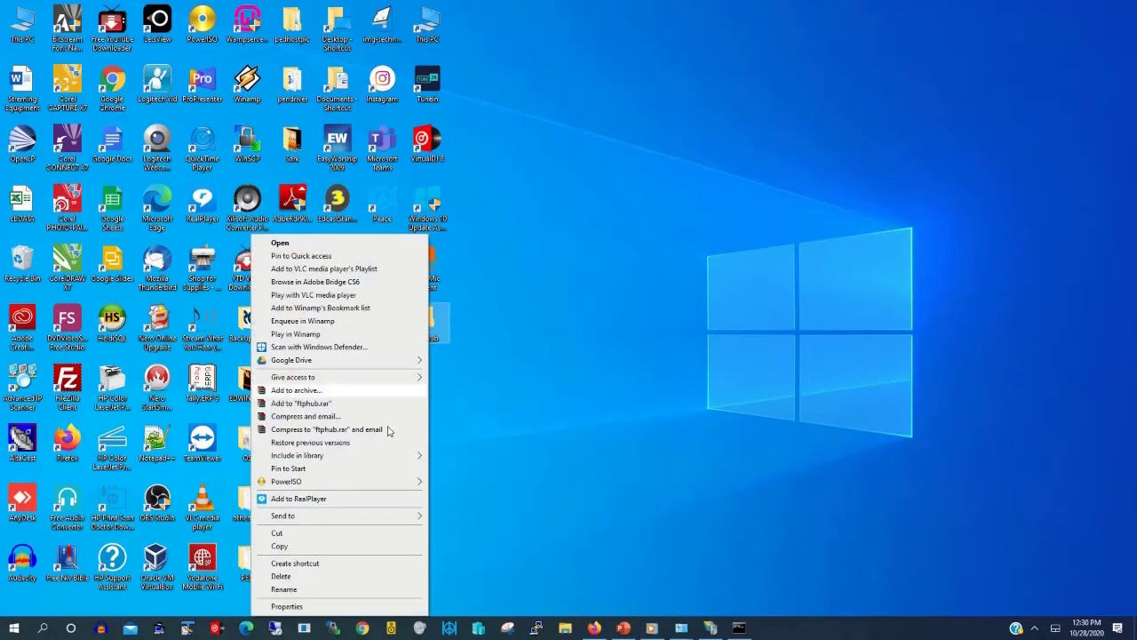
click(286, 606)
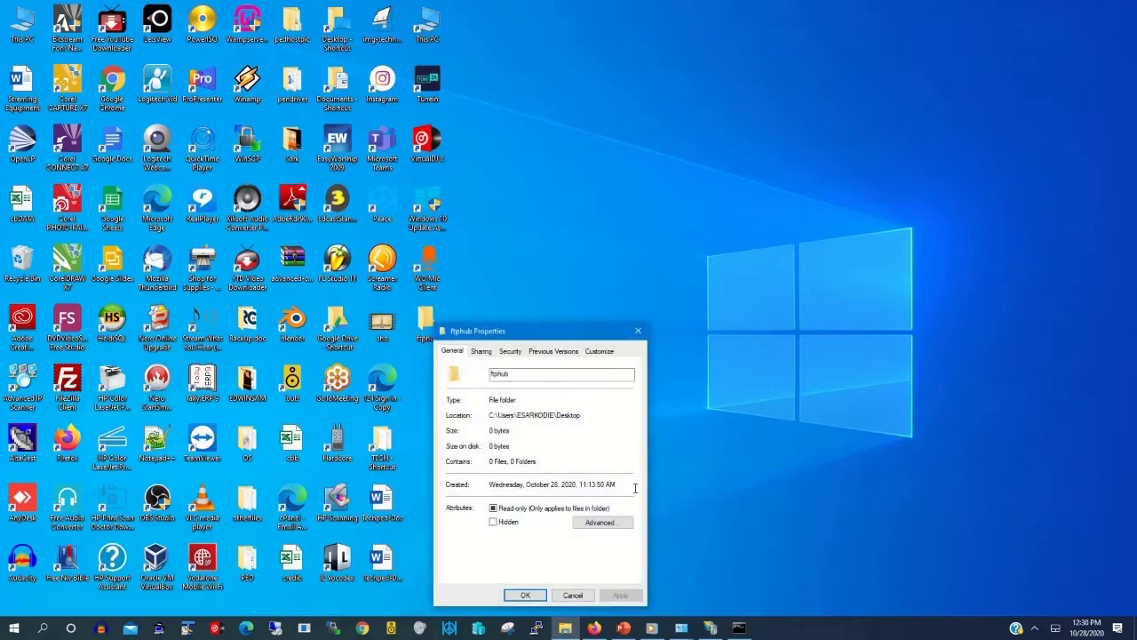
click(510, 351)
drag(559, 337, 601, 213)
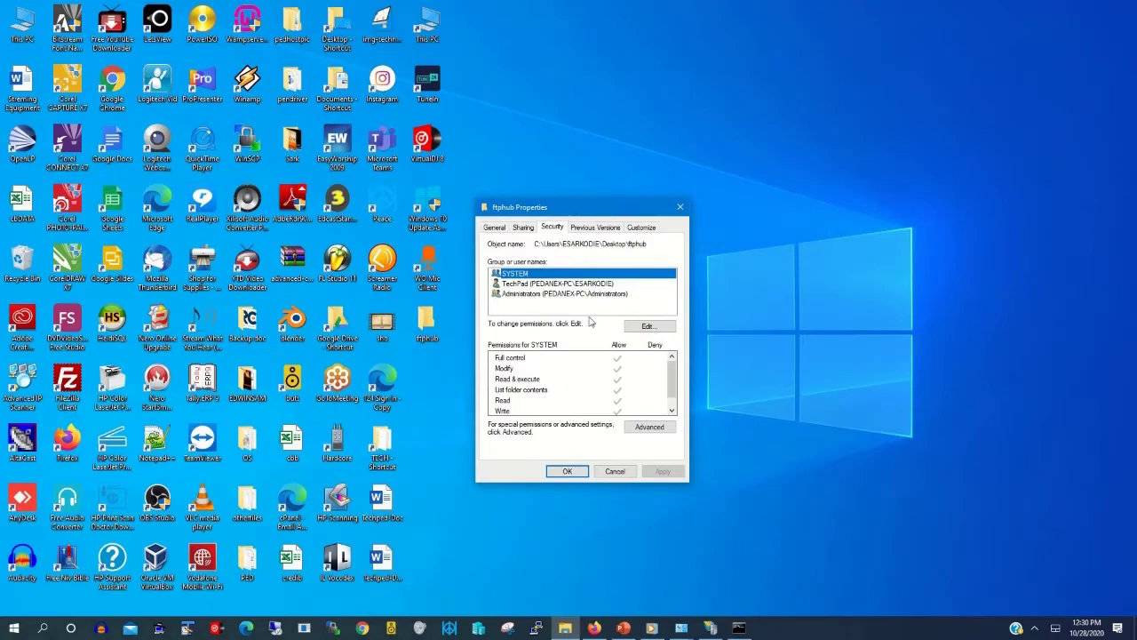
Step: Add ftpsysadmin to ftphub's permissions with Full control, apply, and close Properties
click(645, 327)
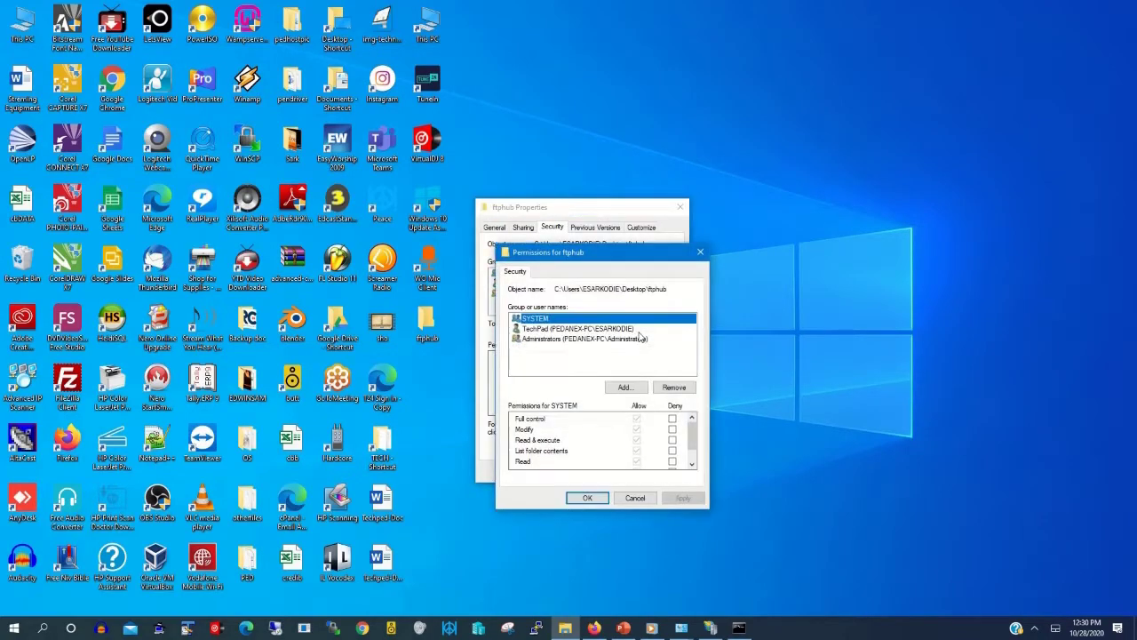
click(624, 387)
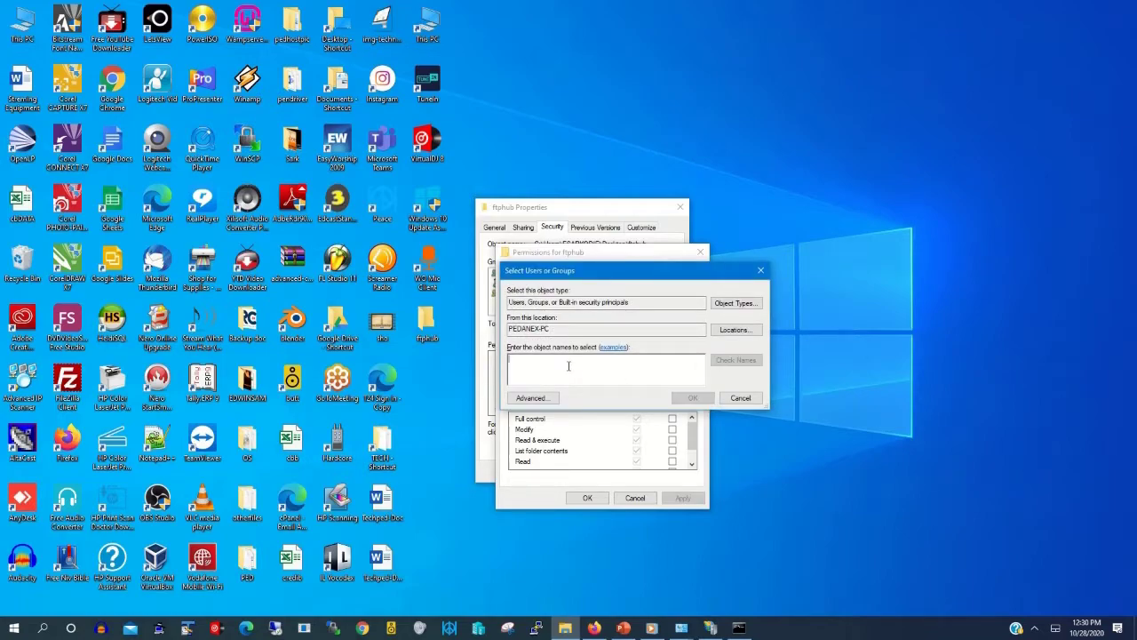
text(E)
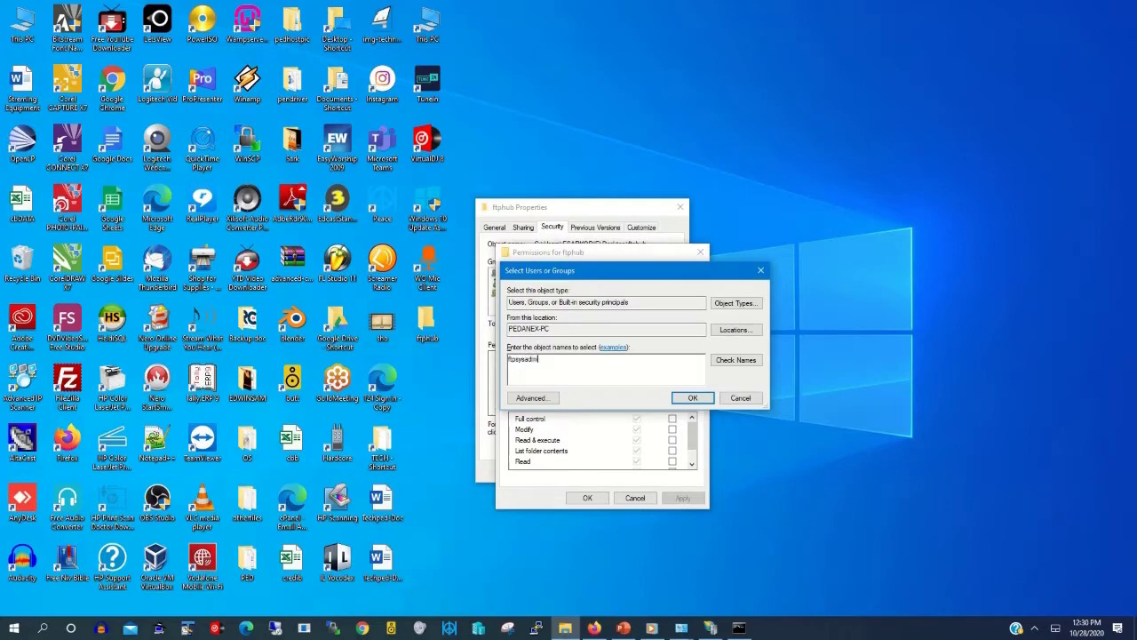
click(736, 360)
click(693, 397)
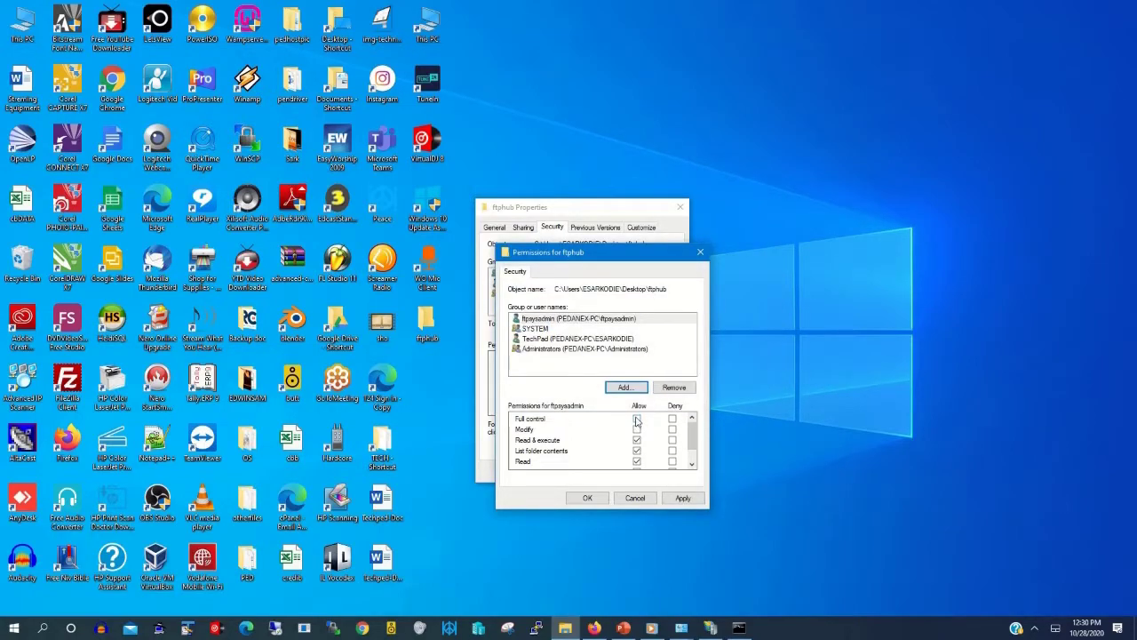
click(636, 419)
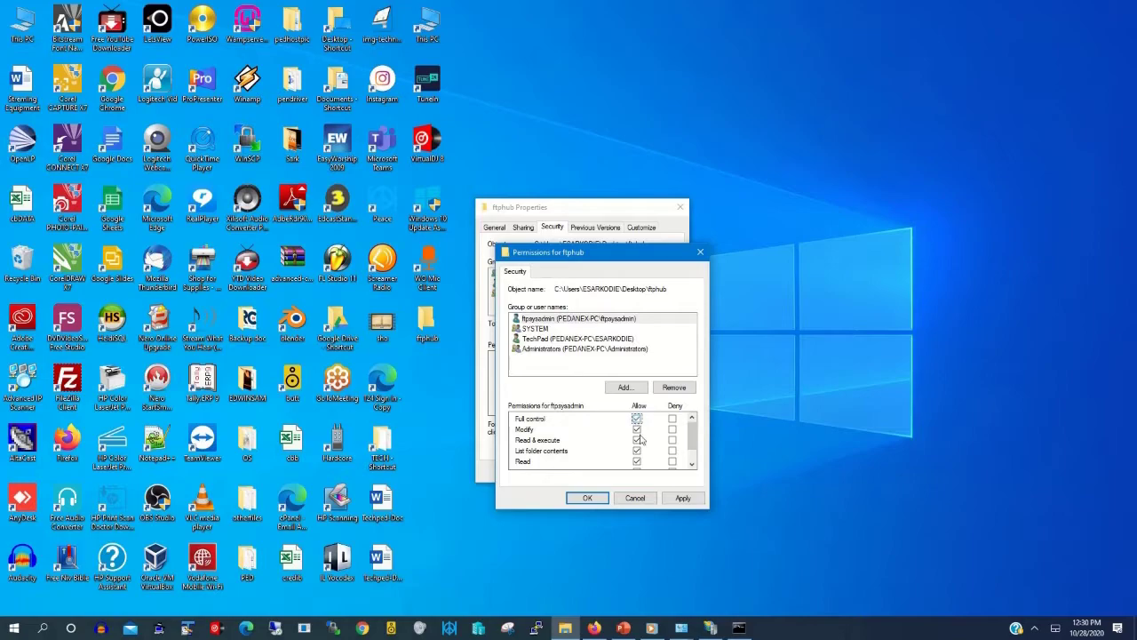
click(682, 498)
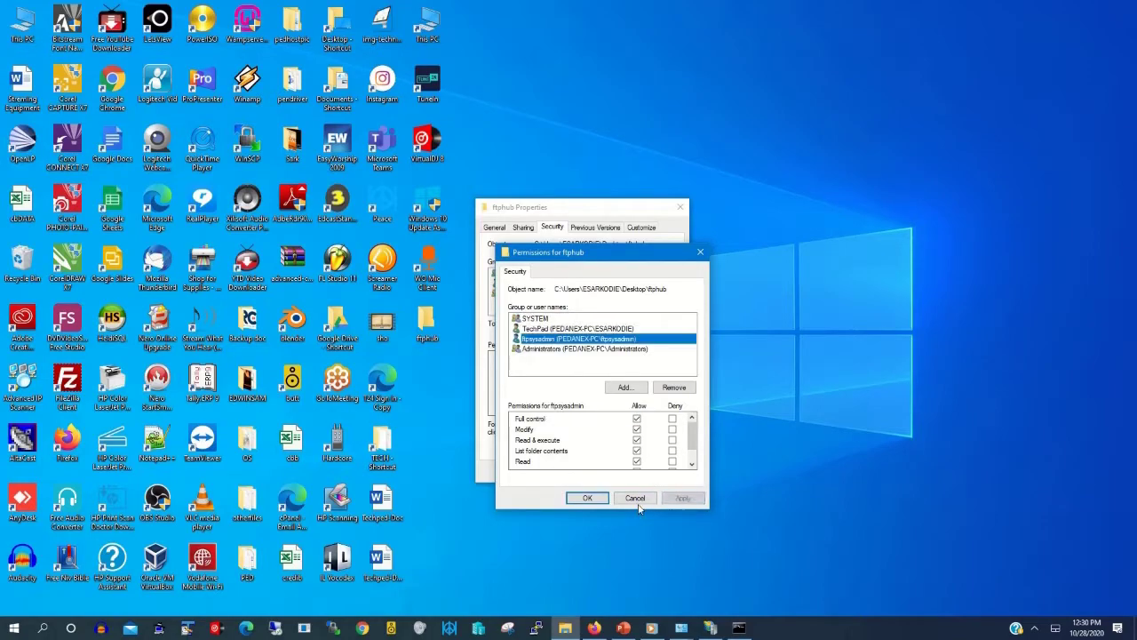
click(587, 499)
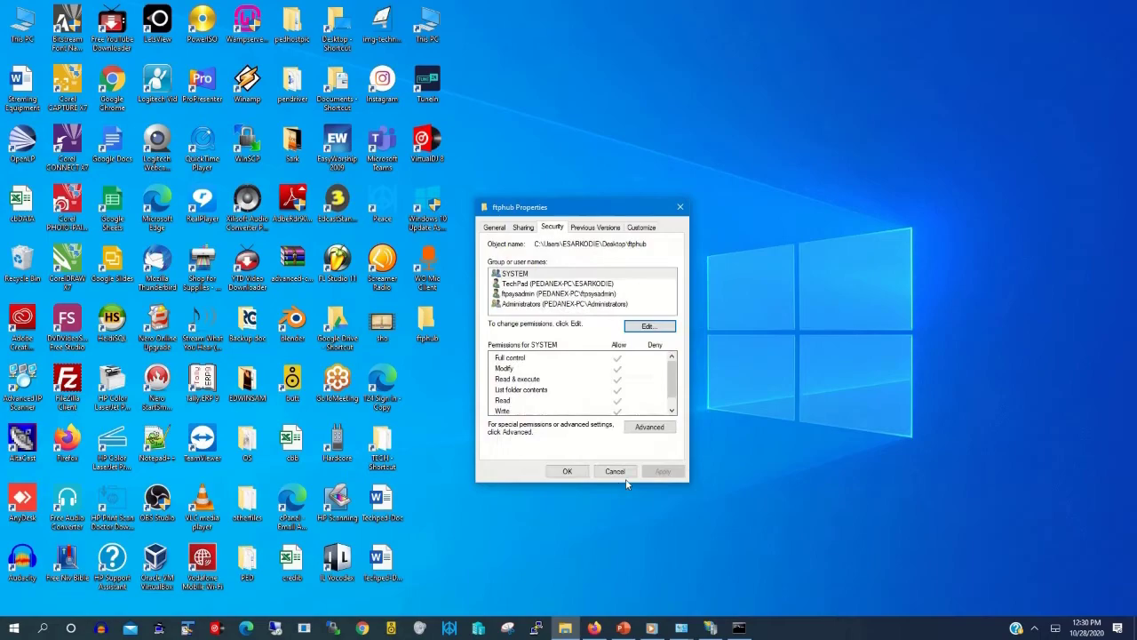
click(567, 471)
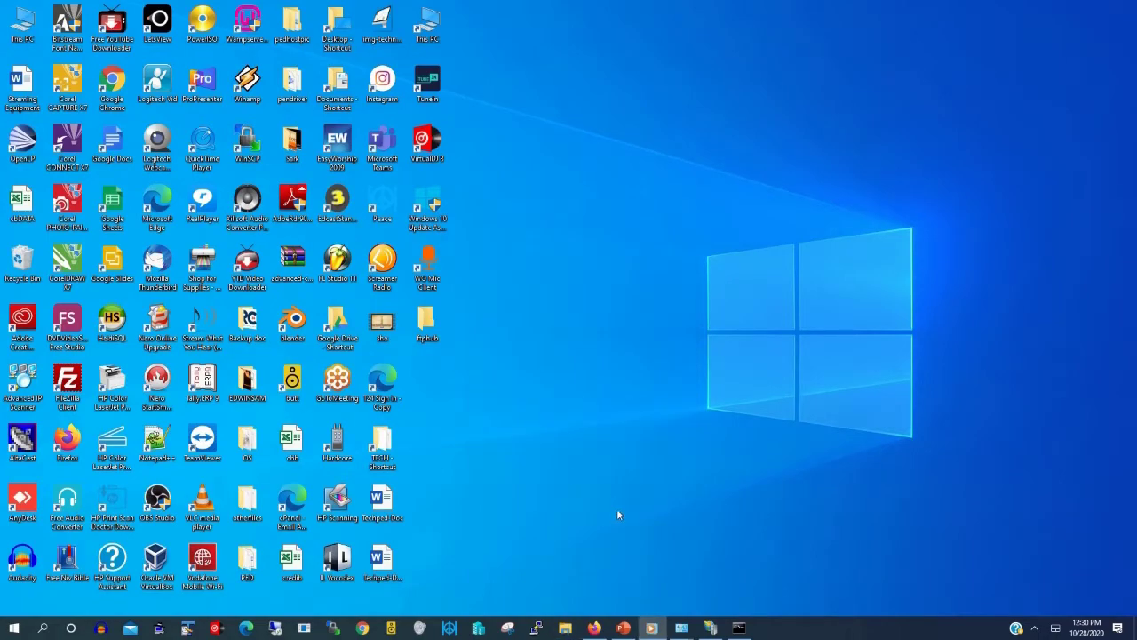
Step: Restore IIS Manager, recheck Techpedftp running on 10.200.24.15:21 in Sites, then minimise it
click(710, 628)
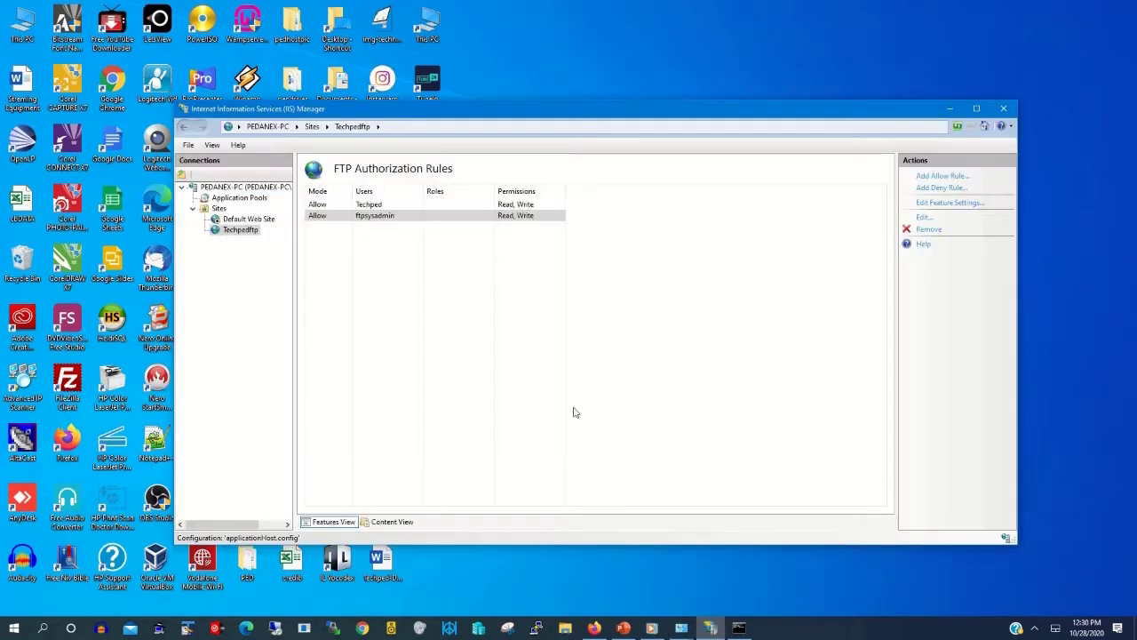
click(240, 230)
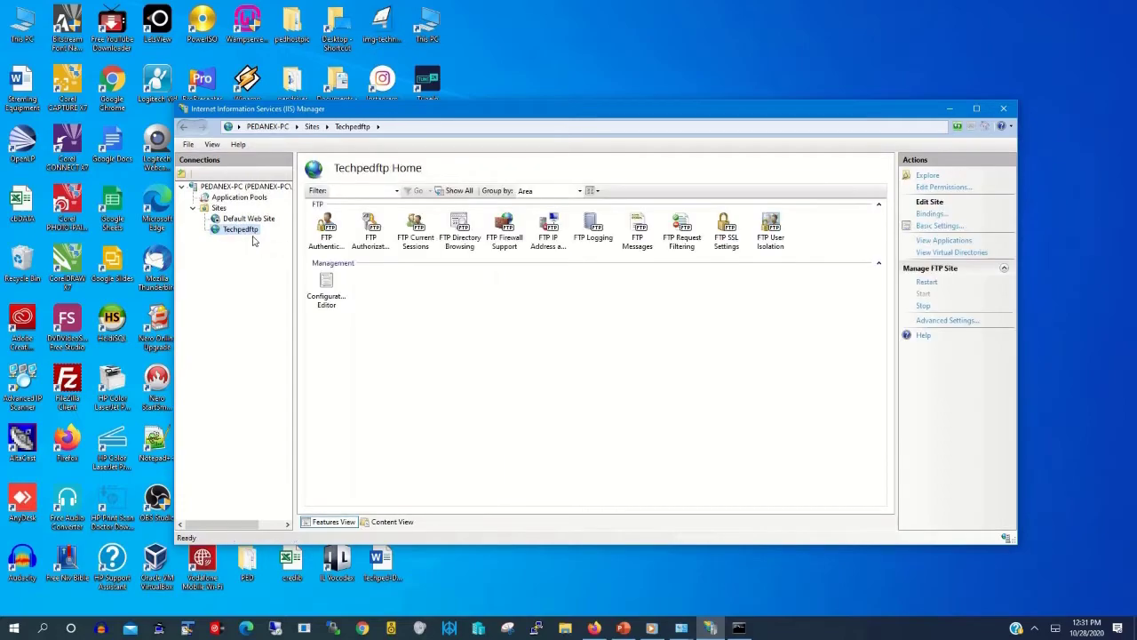
click(219, 208)
mouse_move(536, 6)
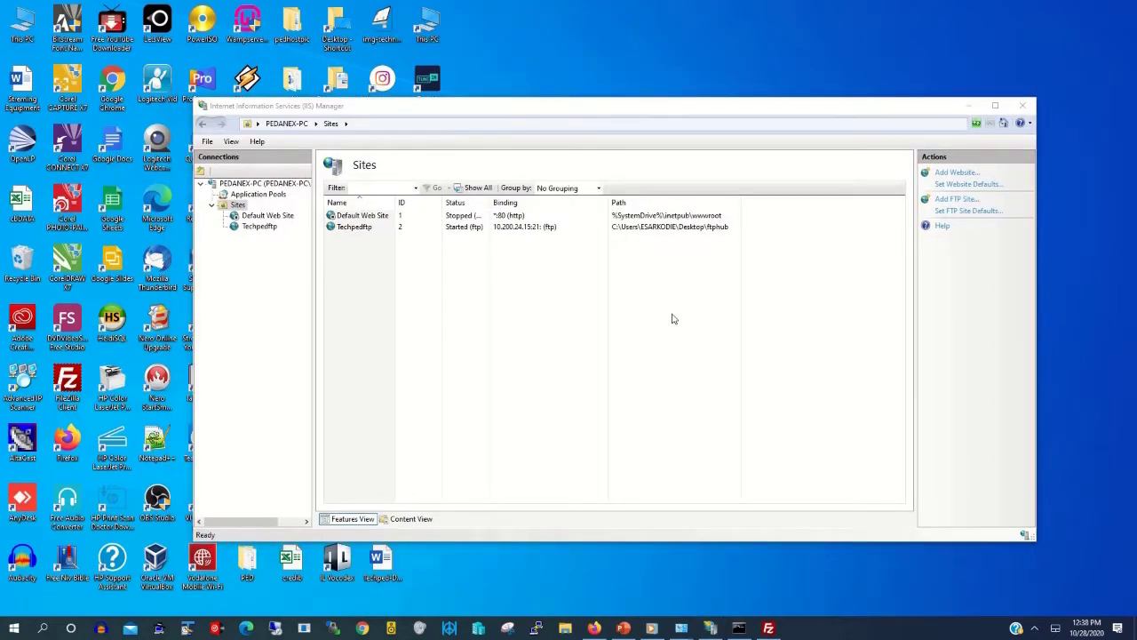
click(968, 114)
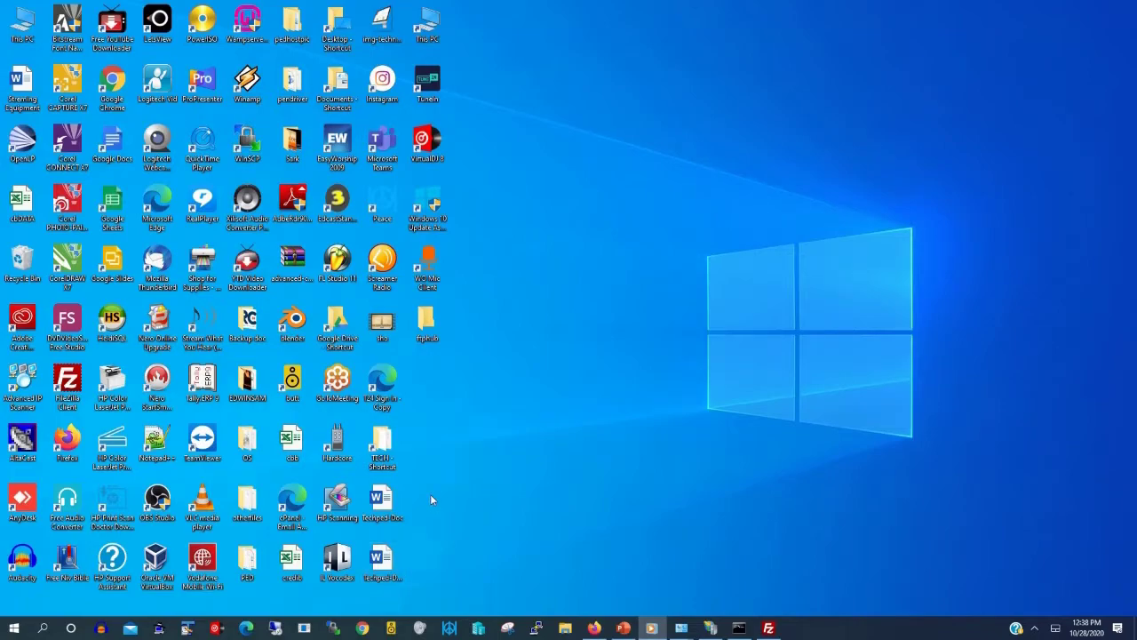
Step: Begin an ftp:// address in Chrome and check the machine's IPv4 address in Command Prompt
click(363, 628)
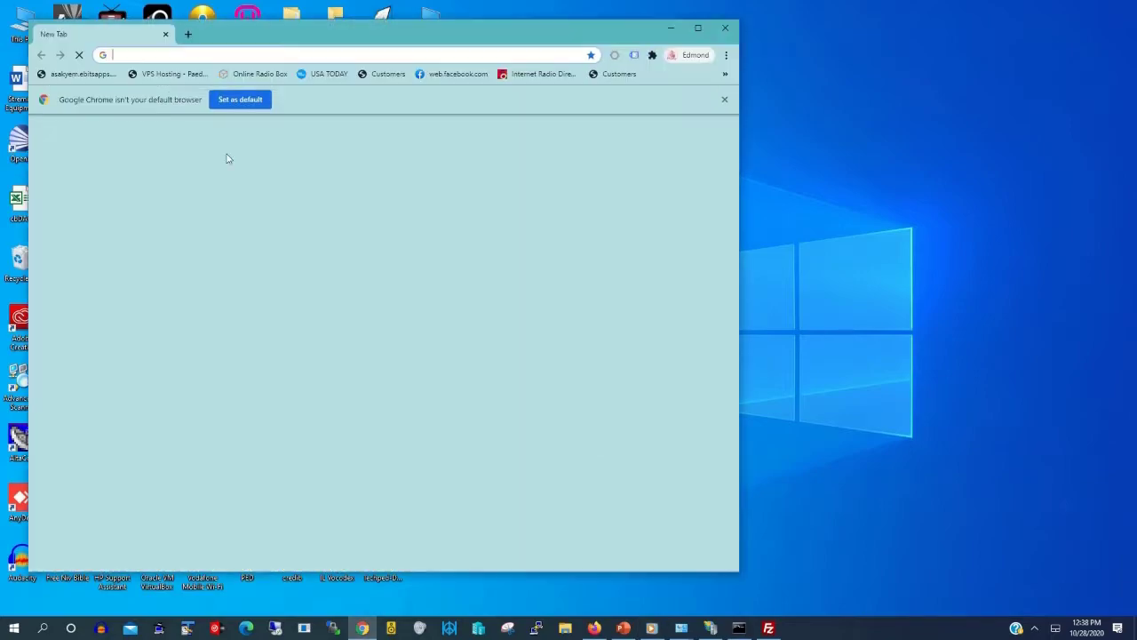
click(146, 55)
text(ft)
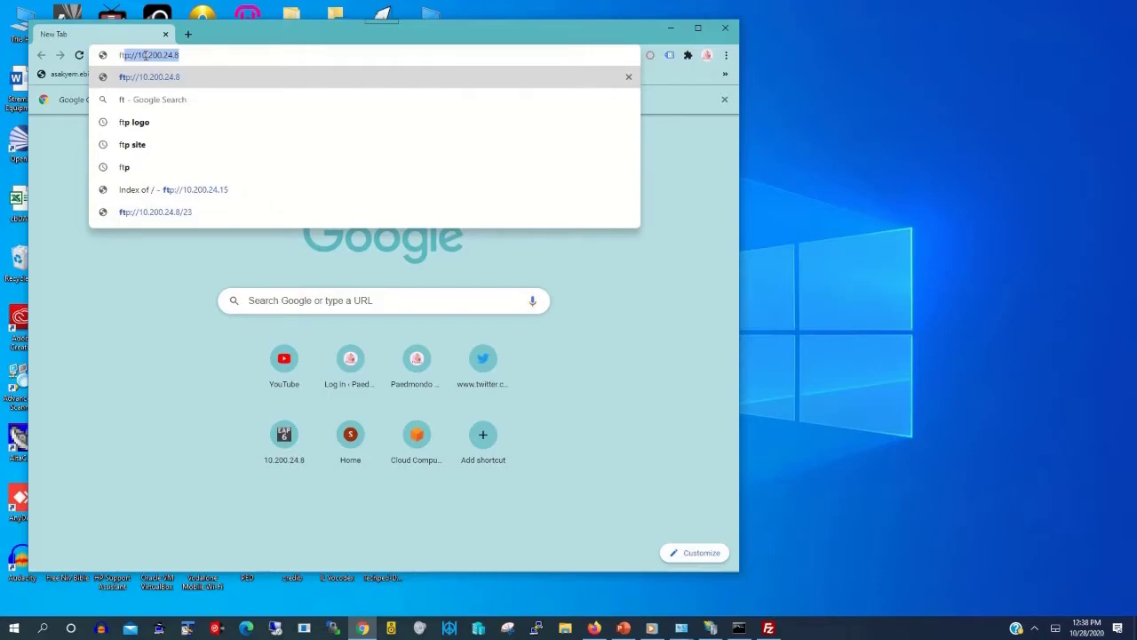
text(p:)
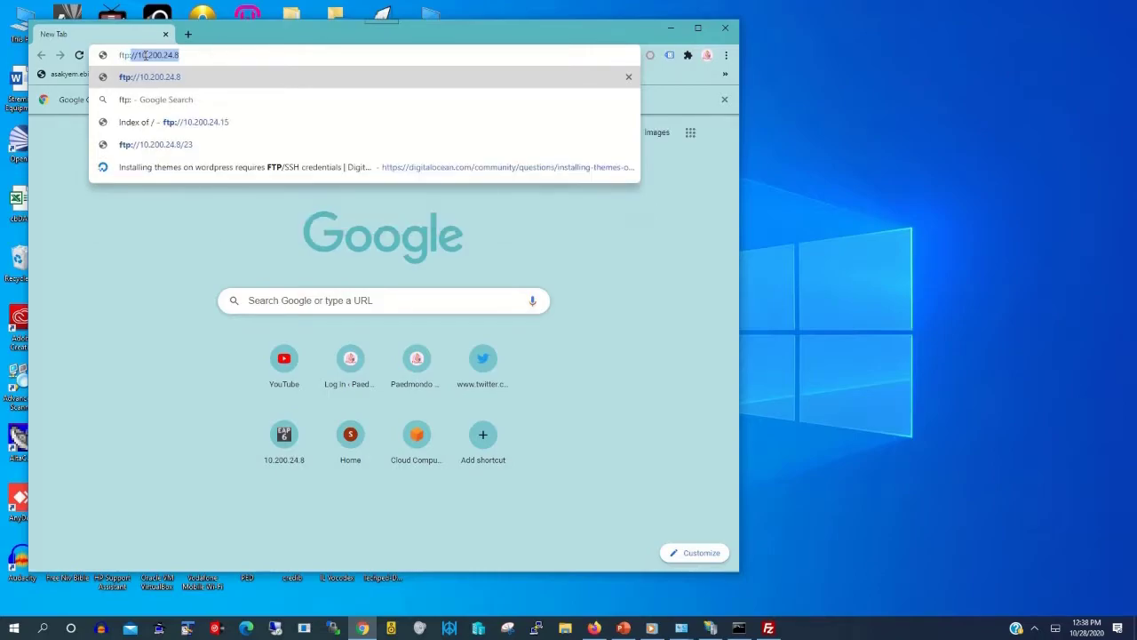
text(//)
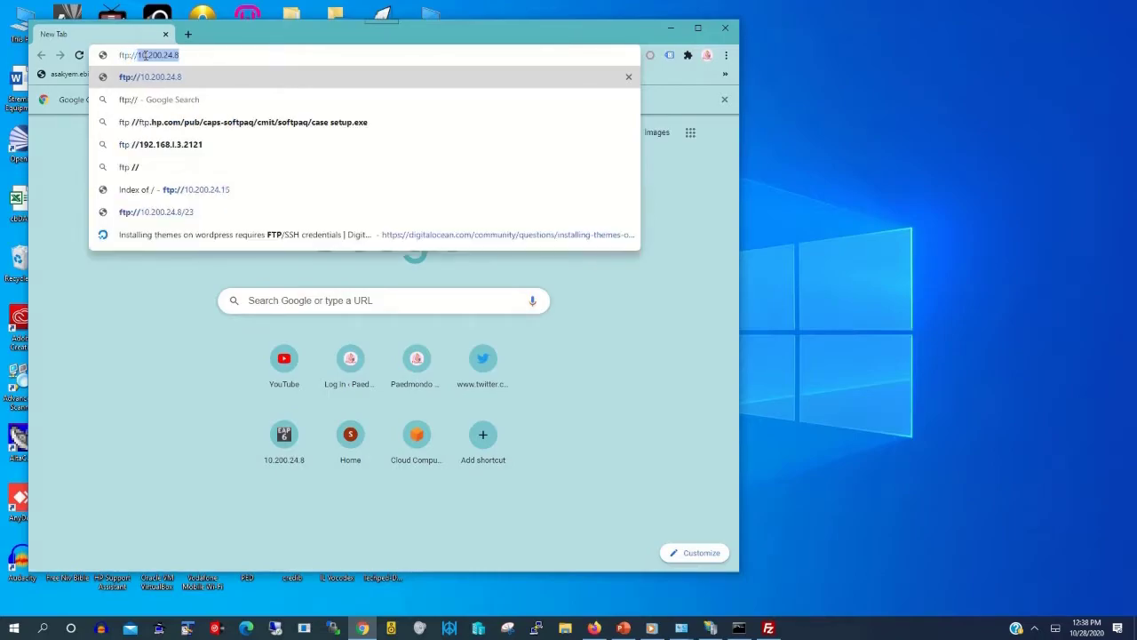
key(Right)
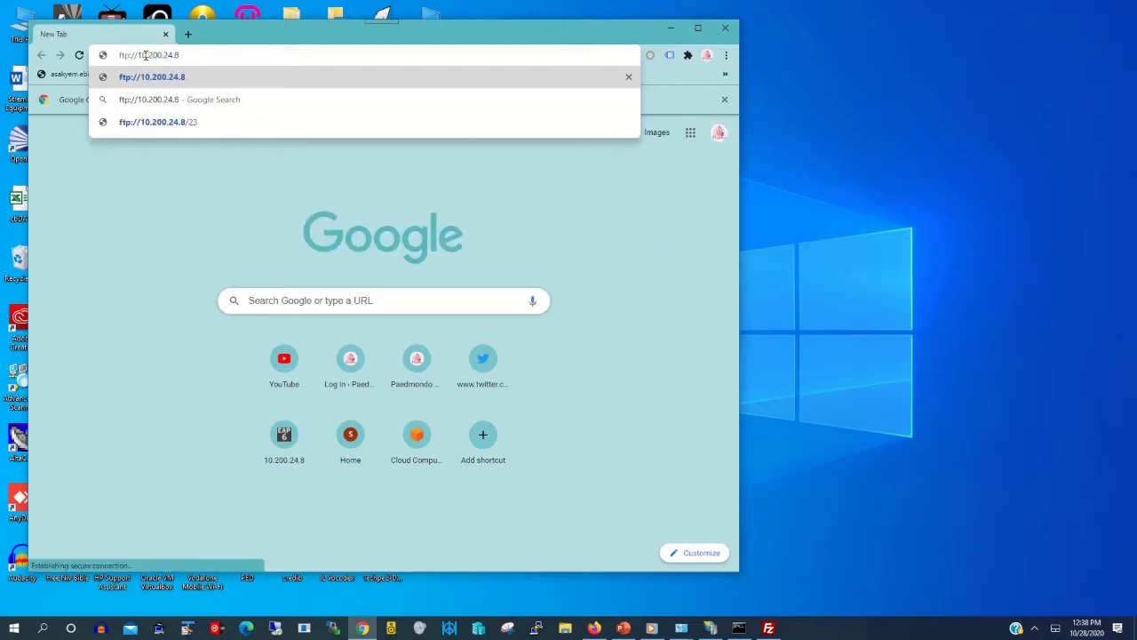
click(739, 627)
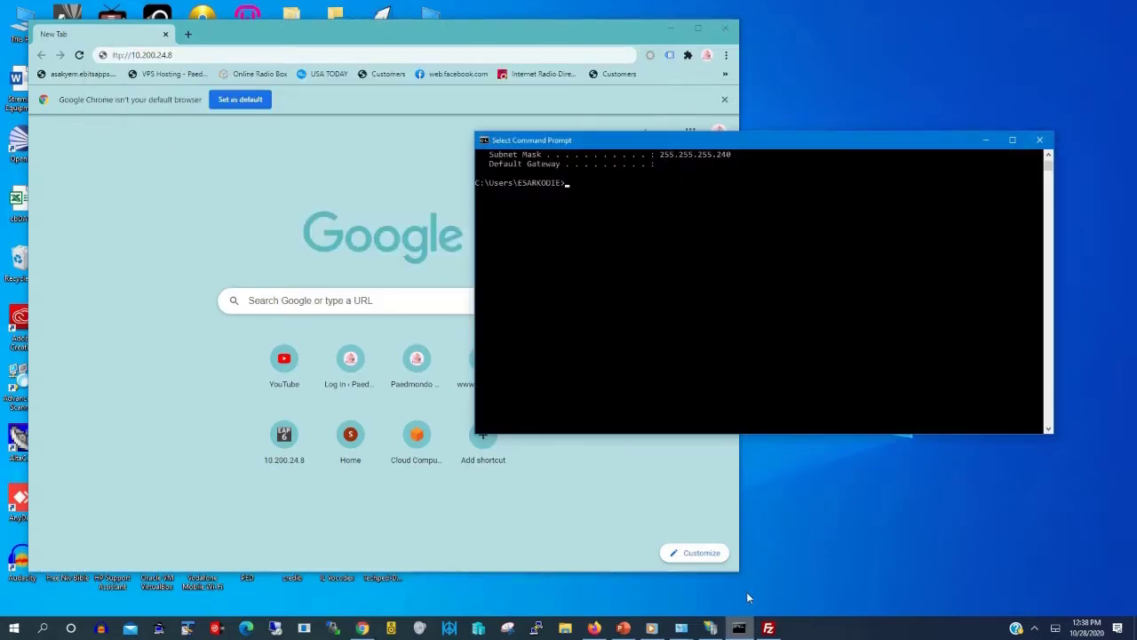
scroll(681, 226, up, 15)
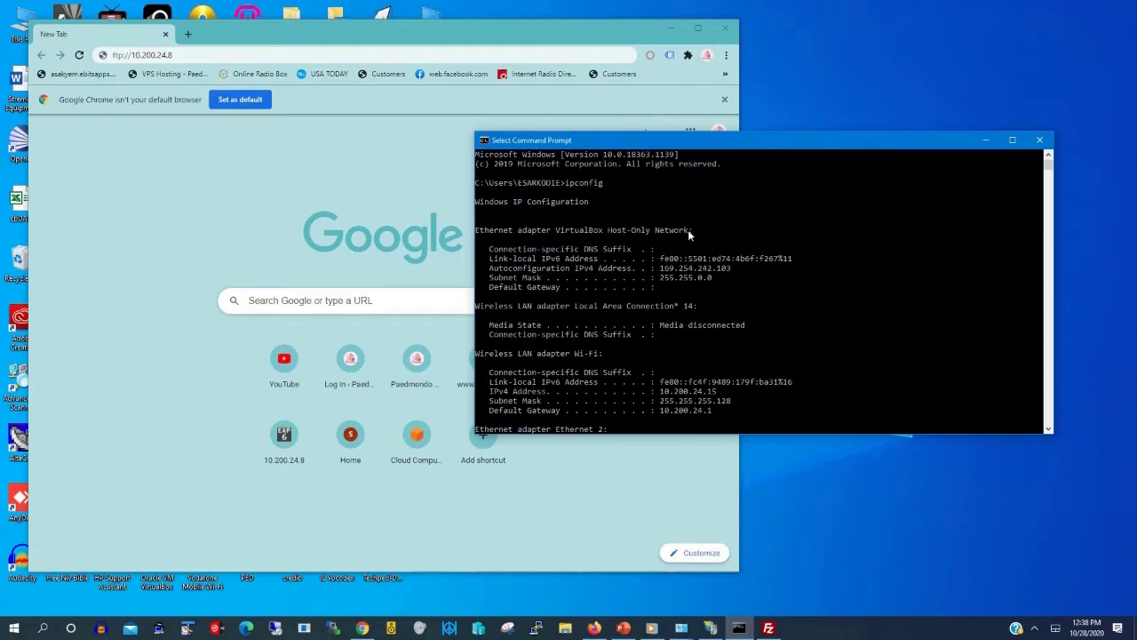
scroll(733, 311, down, 2)
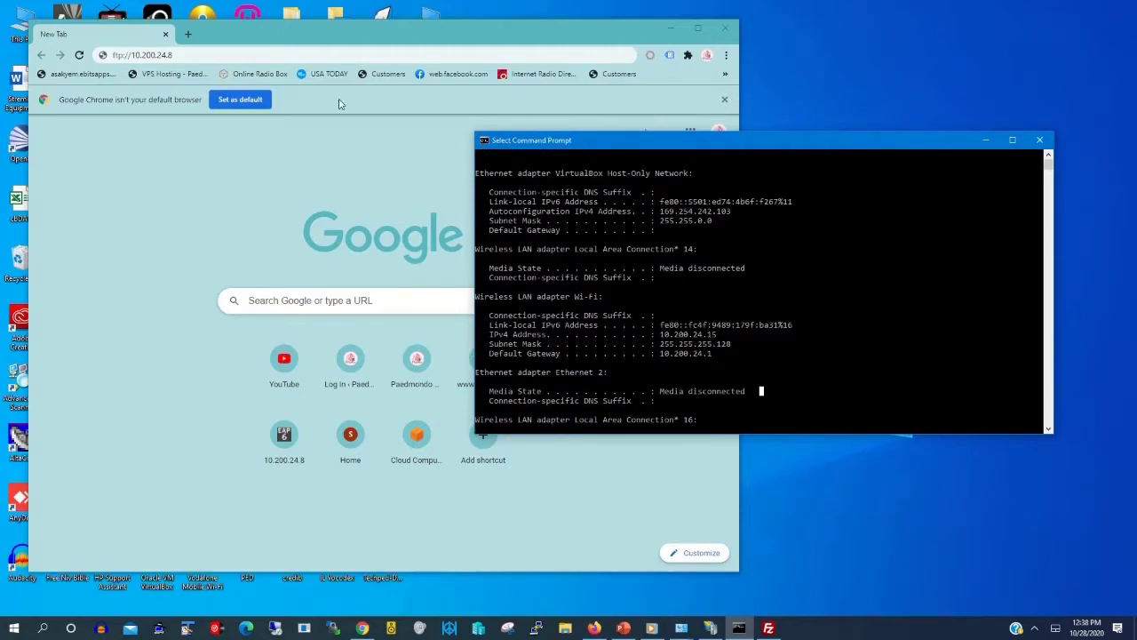
Step: Correct the address to ftp://10.200.24.15 and sign in with the FTP user's credentials
click(181, 55)
key(BackSpace)
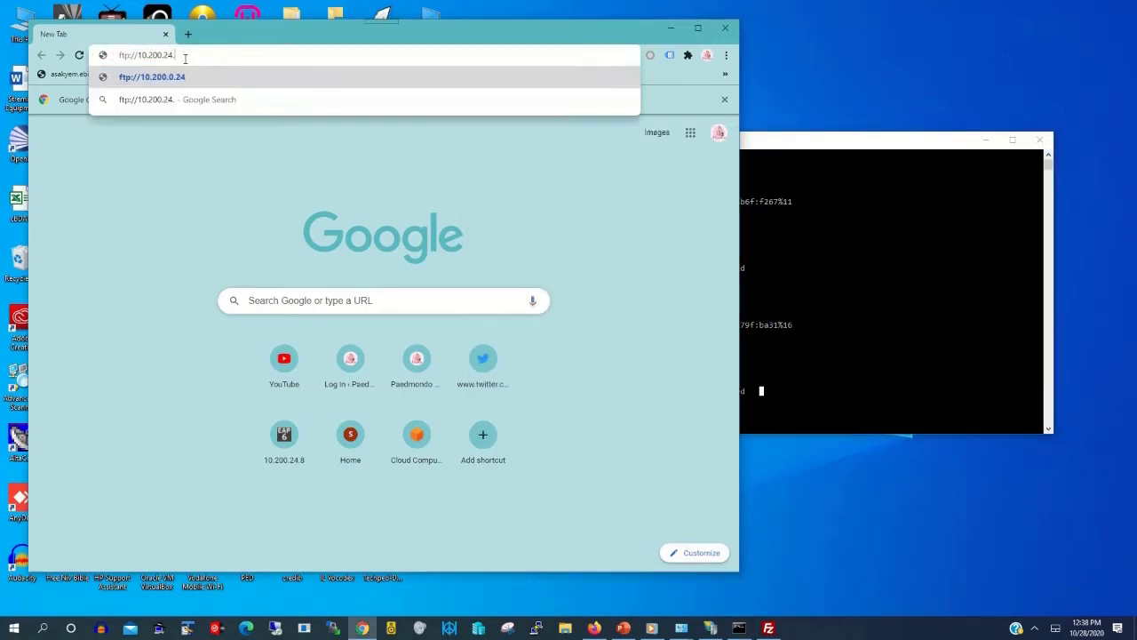
text(15)
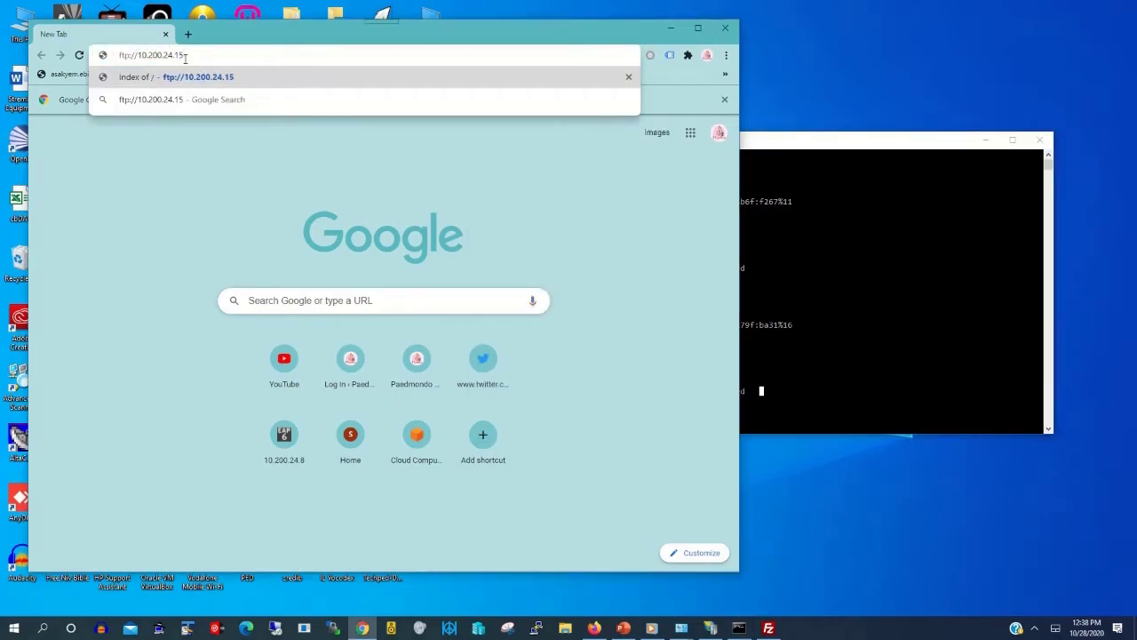
key(Return)
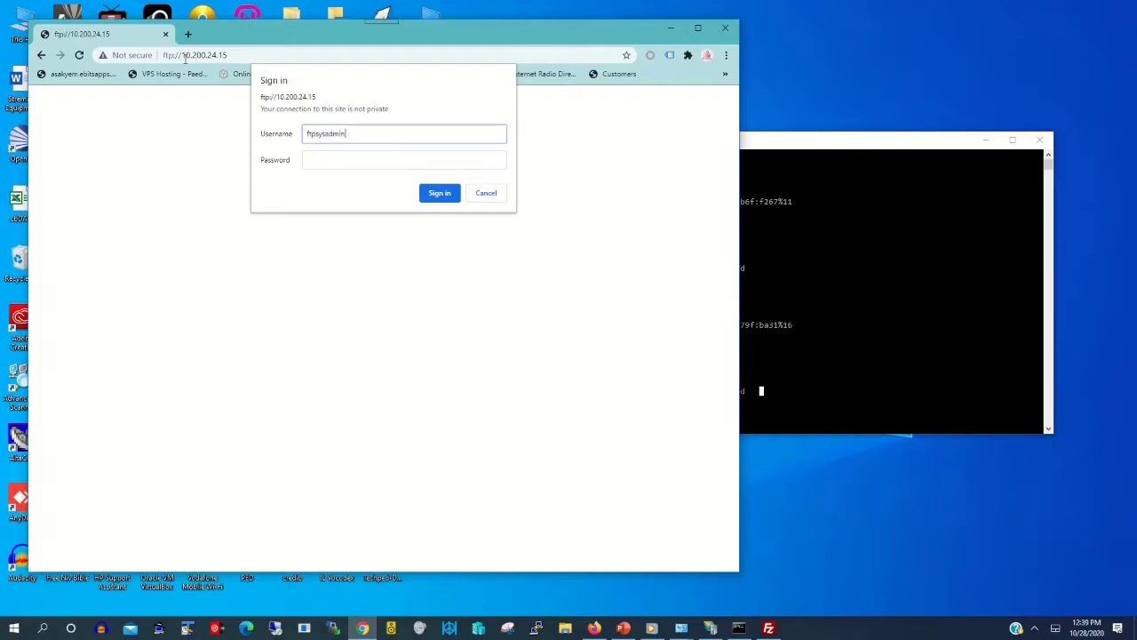
key(Tab)
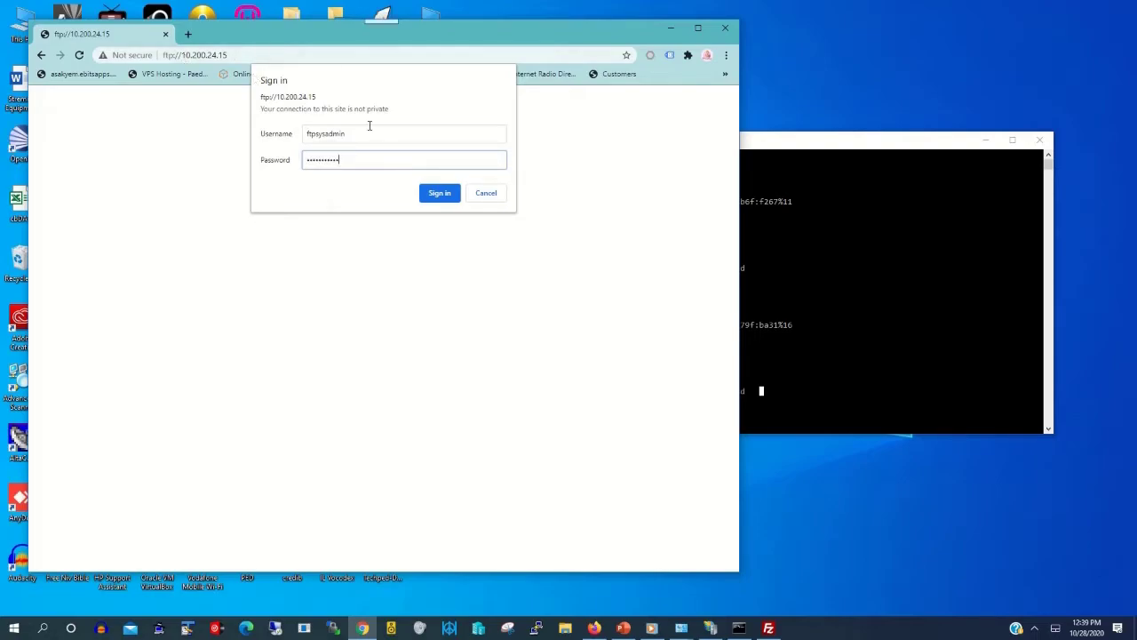
click(433, 204)
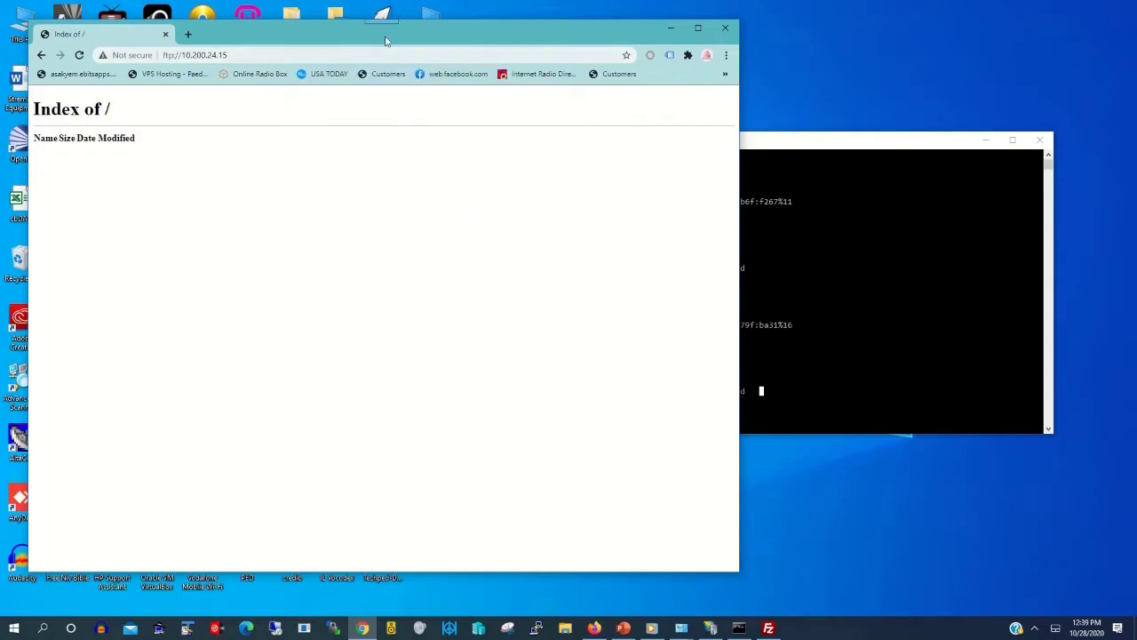
drag(386, 36, 702, 80)
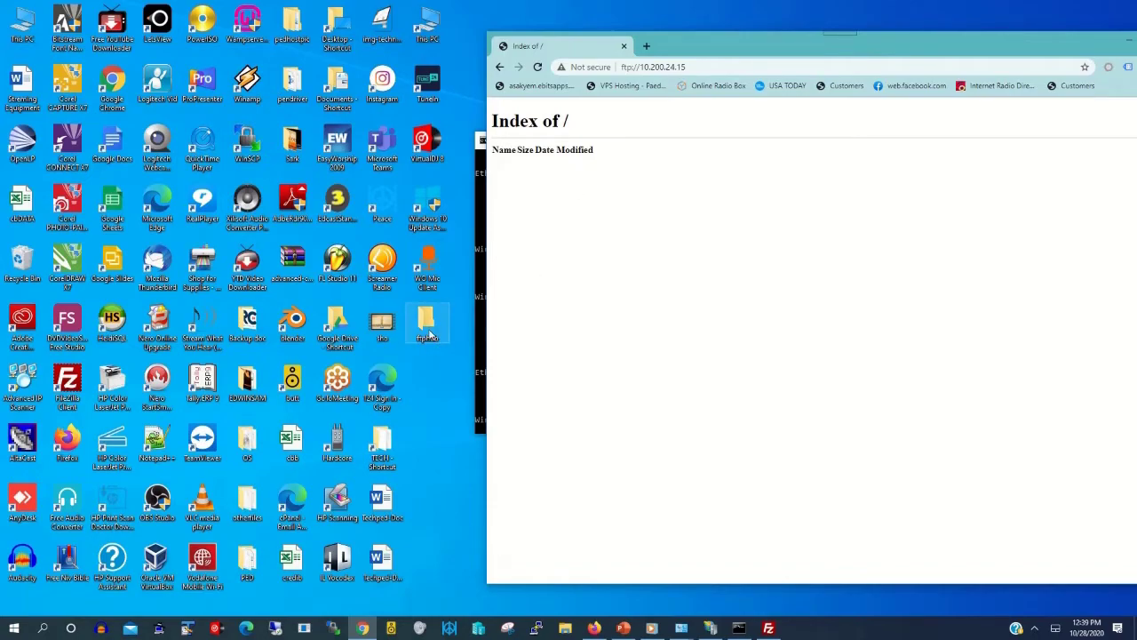
Step: Open the desktop ftphub folder and create a new subfolder named pro-doc in it
double_click(428, 334)
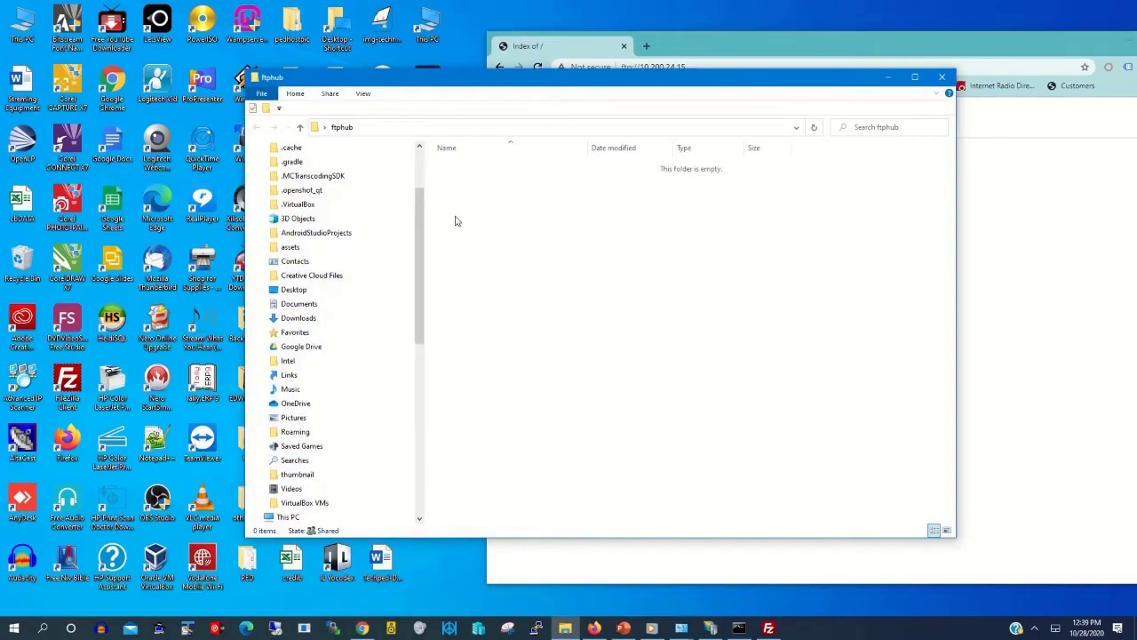
right_click(455, 220)
mouse_move(376, 361)
mouse_move(416, 359)
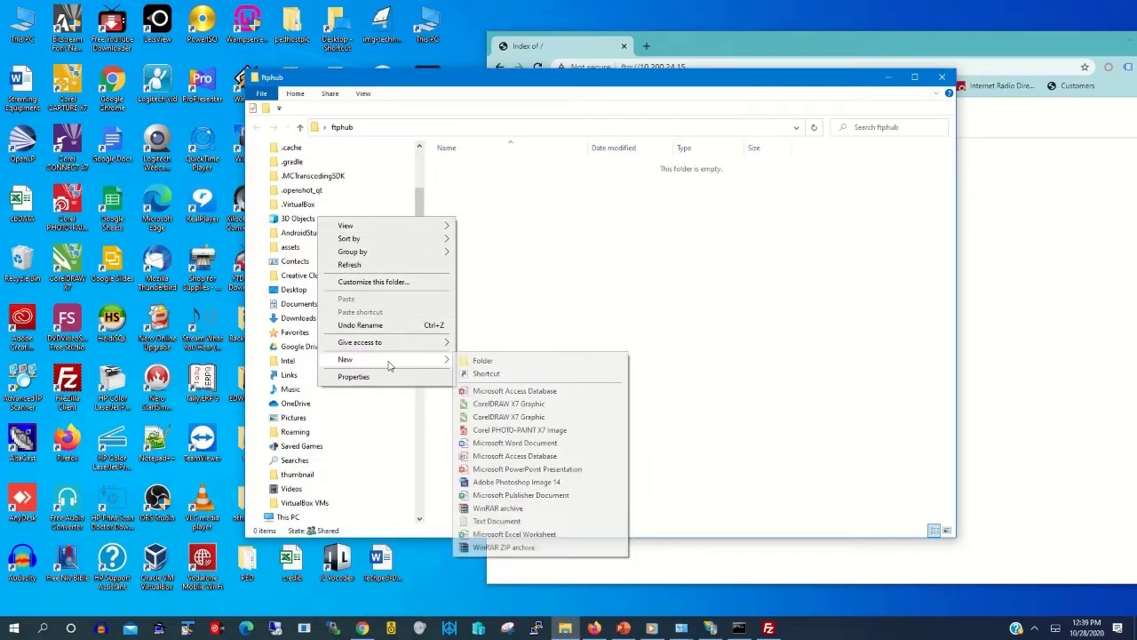
click(533, 362)
text(prod)
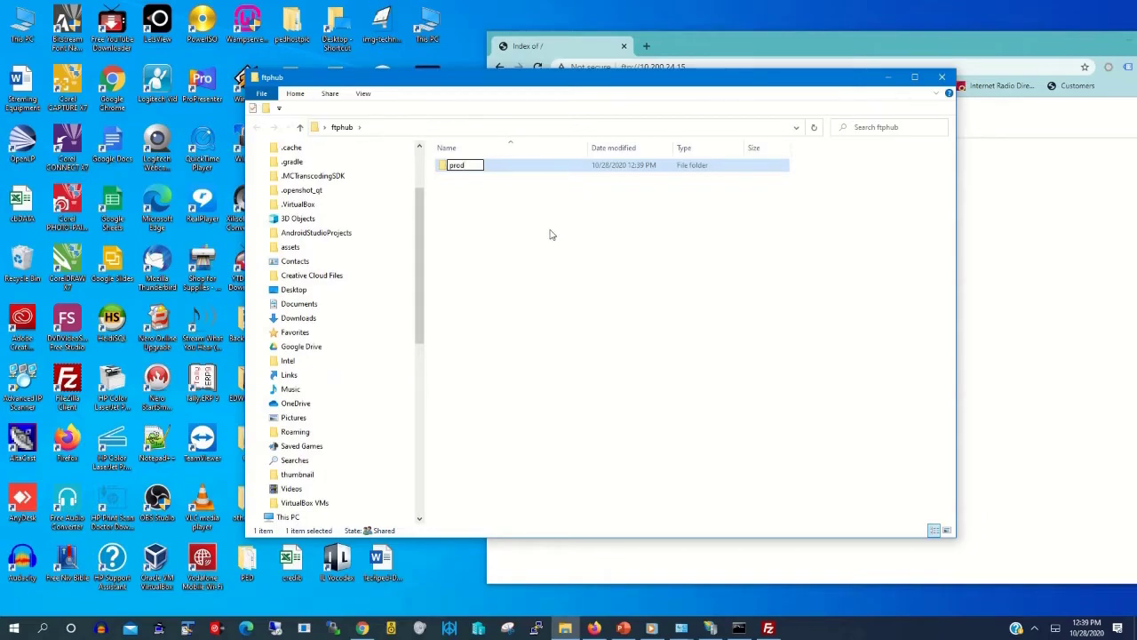
key(BackSpace)
text(-doc)
click(546, 245)
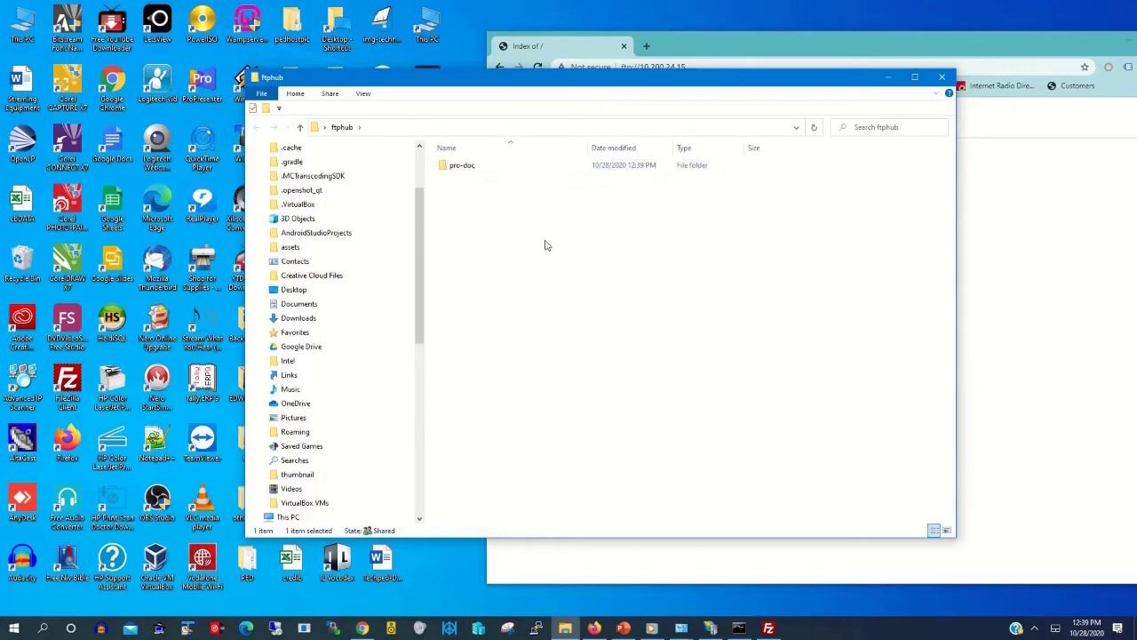
click(1008, 255)
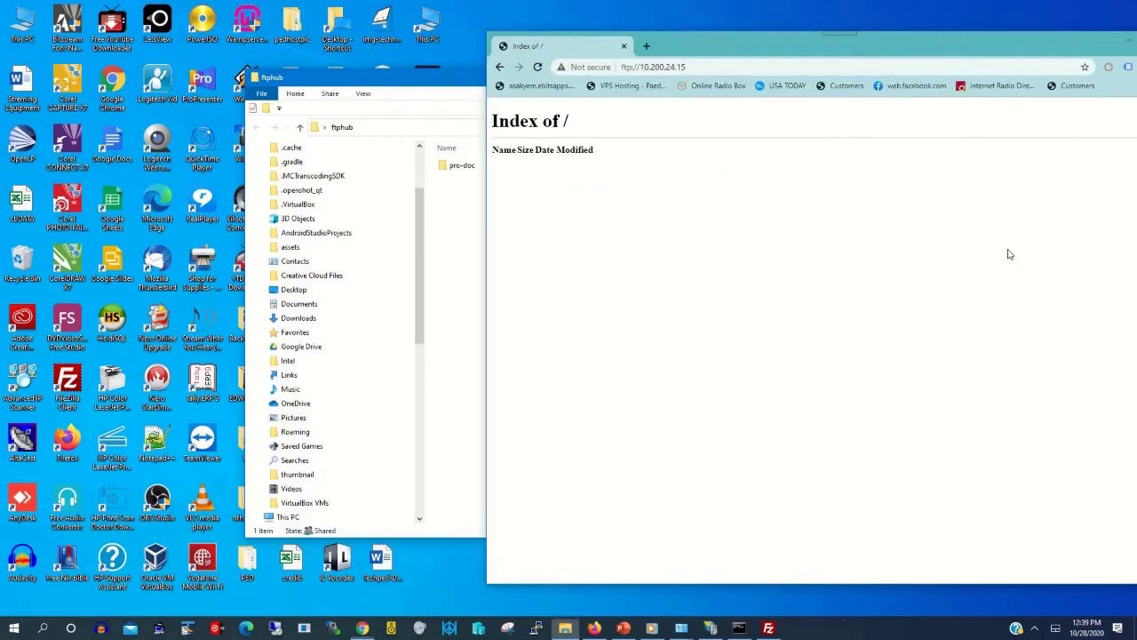
Step: Reload the FTP listing in Chrome and open the pro-doc folder in File Explorer
click(715, 69)
key(Return)
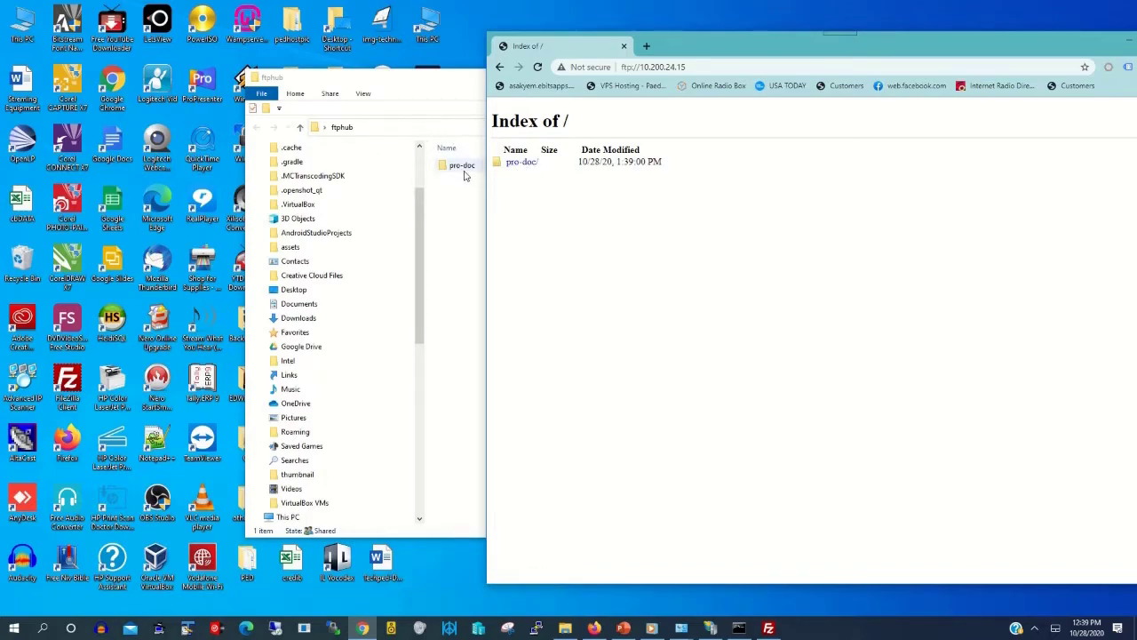
click(461, 164)
drag(477, 80, 693, 98)
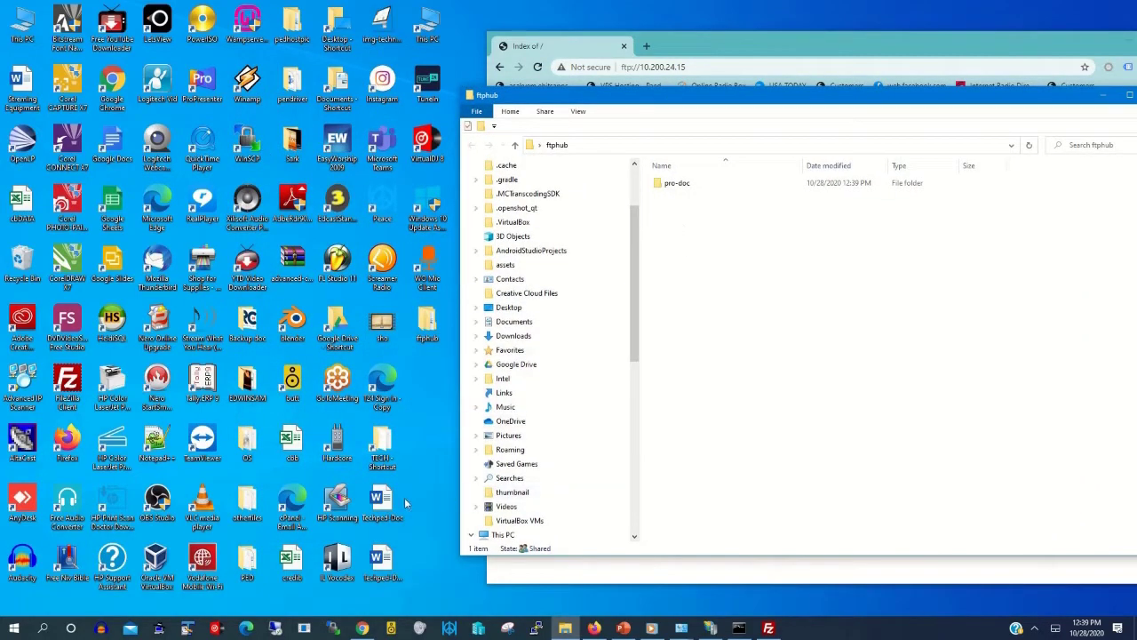
click(688, 183)
double_click(690, 184)
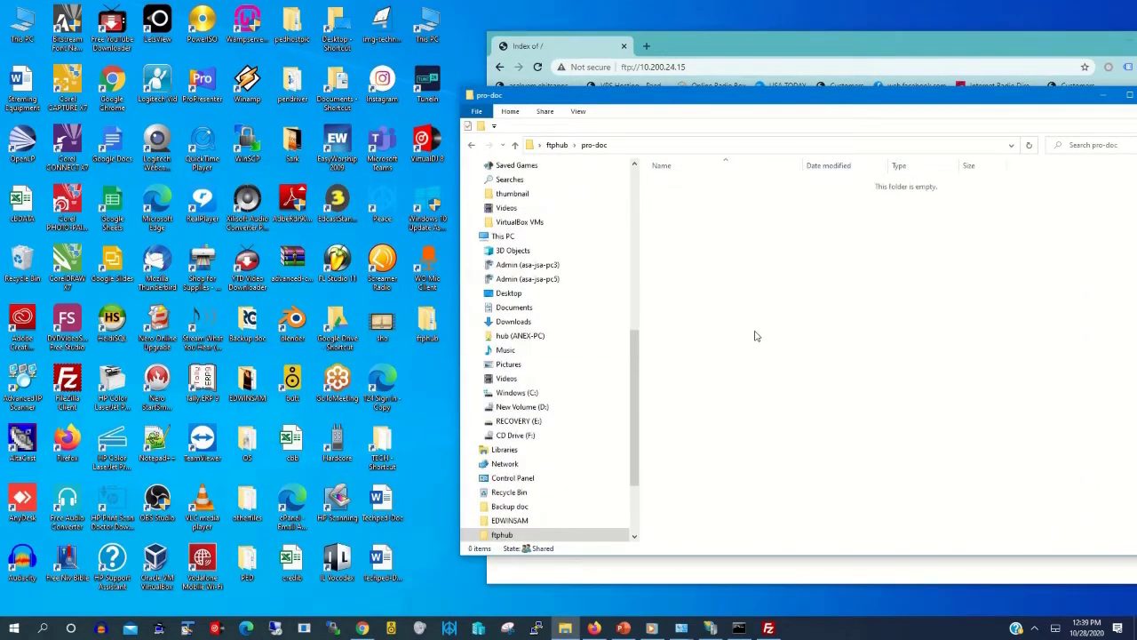
Step: Paste the Techped-Doc Word document into the pro-doc folder
right_click(384, 503)
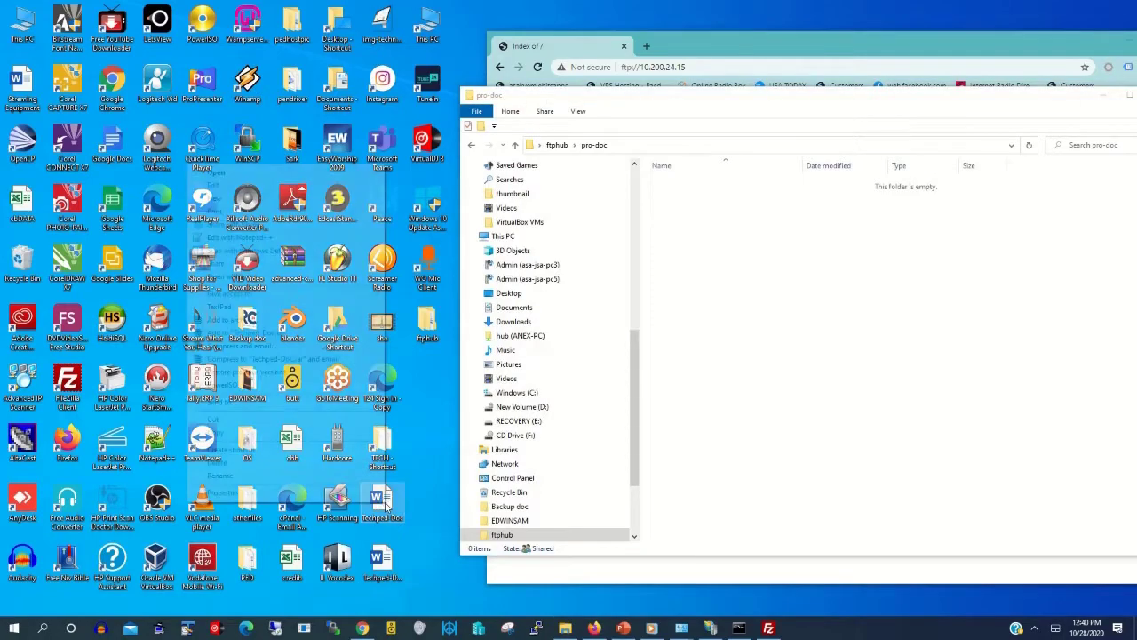
click(243, 432)
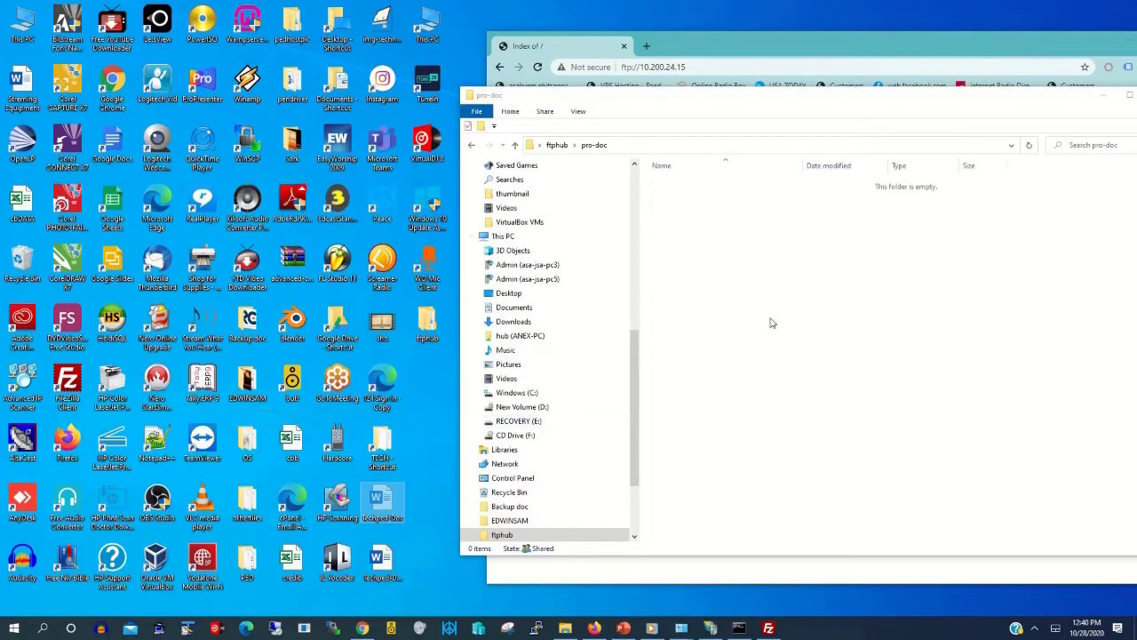
right_click(752, 233)
click(708, 311)
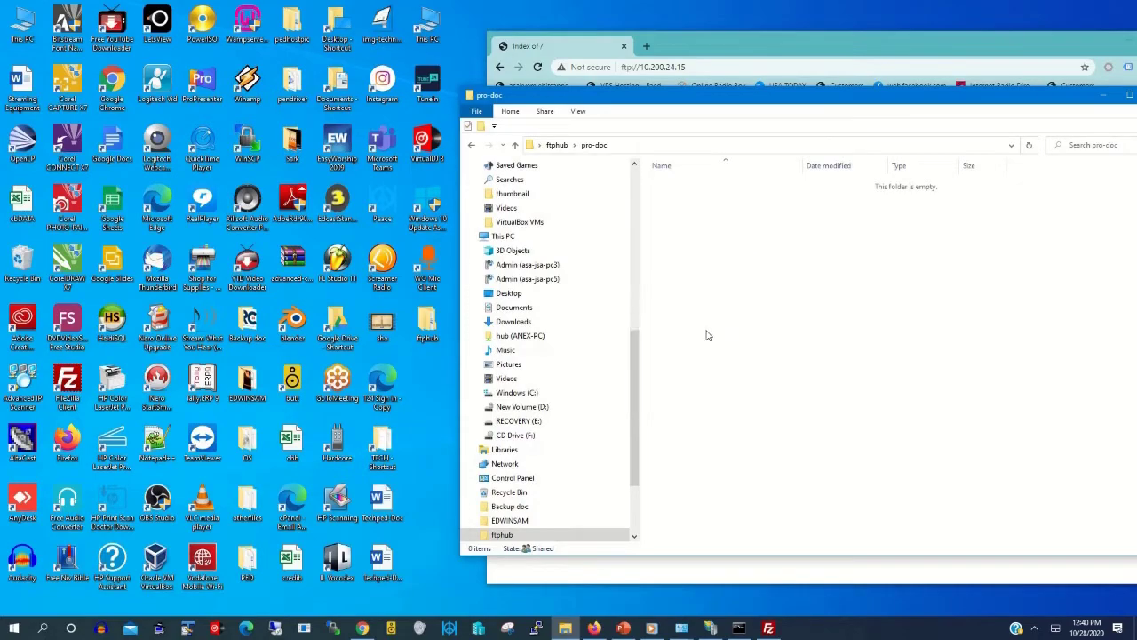
drag(778, 106, 449, 80)
right_click(442, 246)
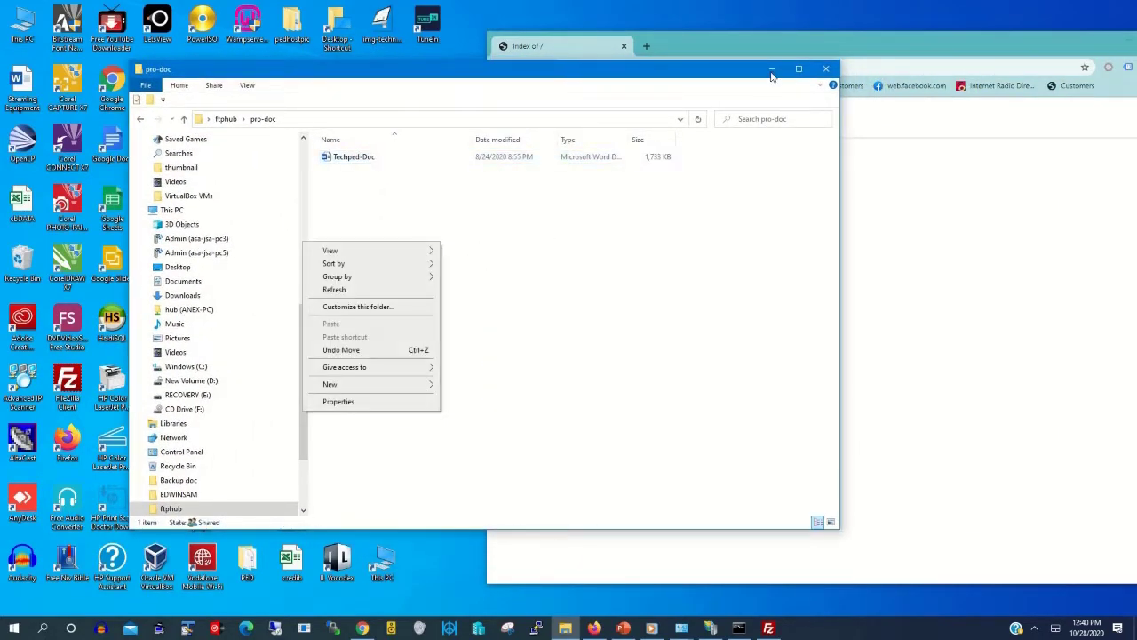
Step: Open /pro-doc/ in Chrome's FTP listing to confirm Techped-Doc.docx (1.7 MB) is there
click(915, 211)
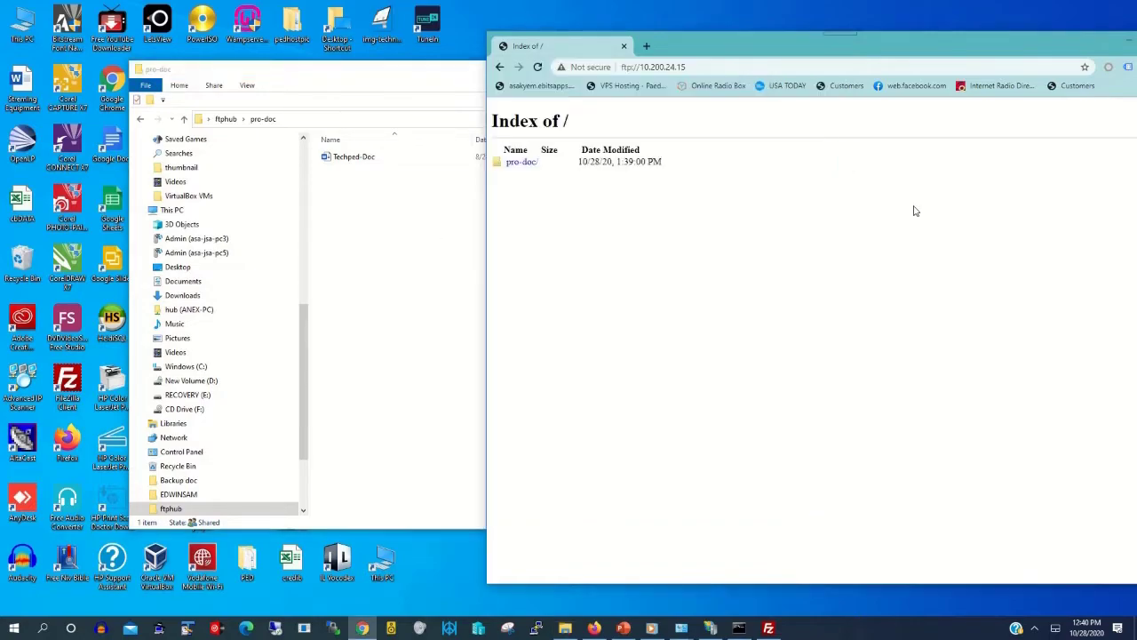
right_click(563, 49)
click(538, 79)
double_click(522, 163)
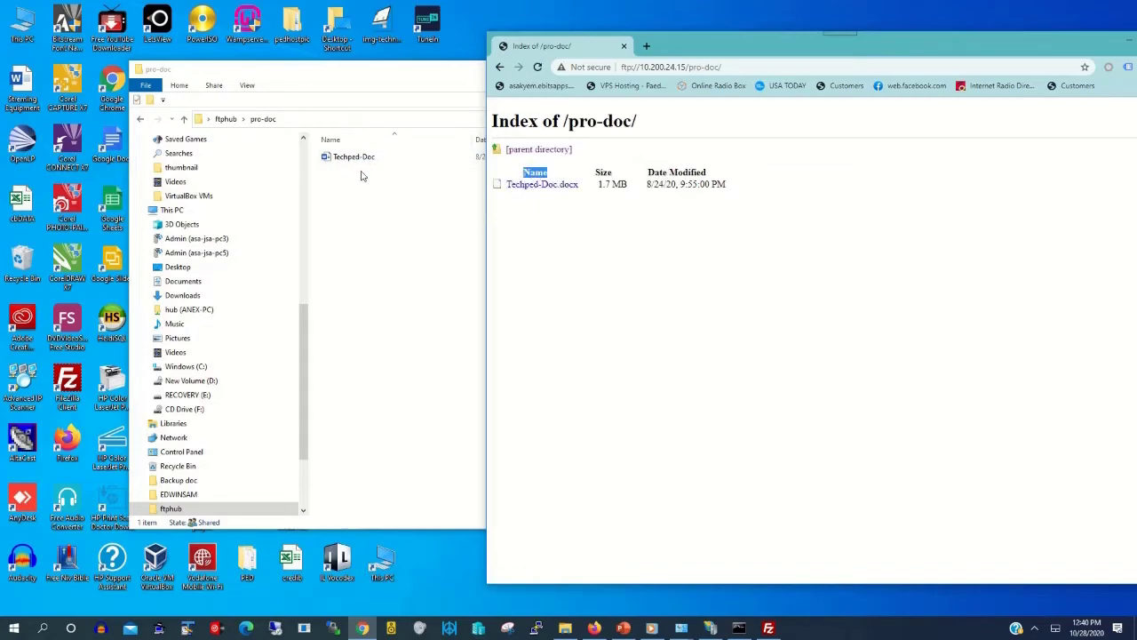
Step: Close the pro-doc Explorer window and the Chrome browser
click(429, 86)
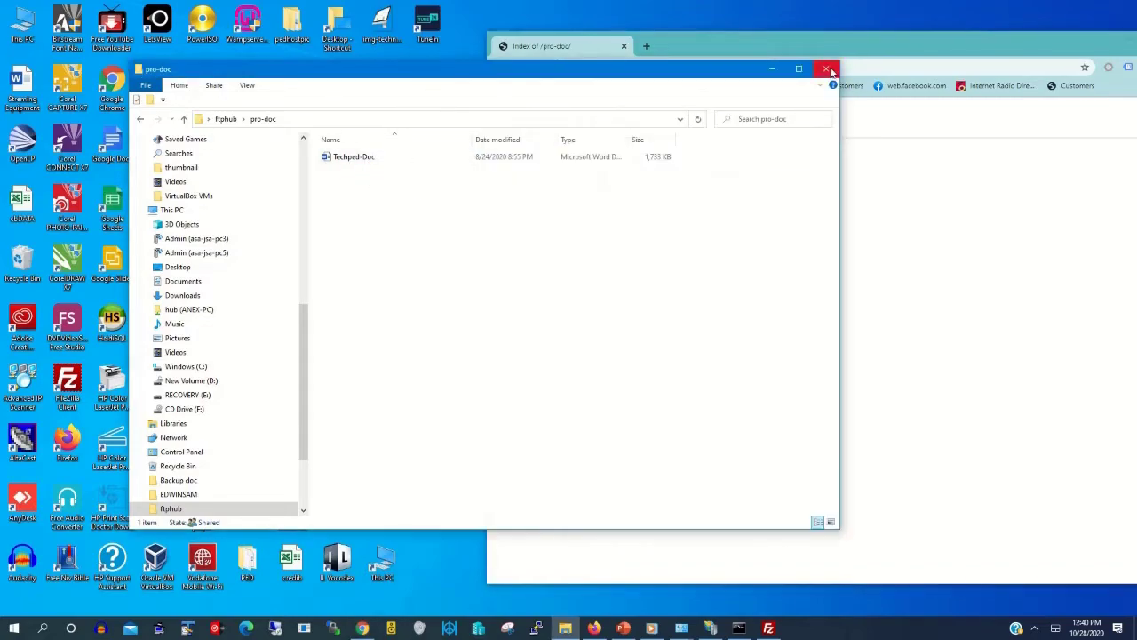
click(831, 71)
drag(840, 34, 628, 35)
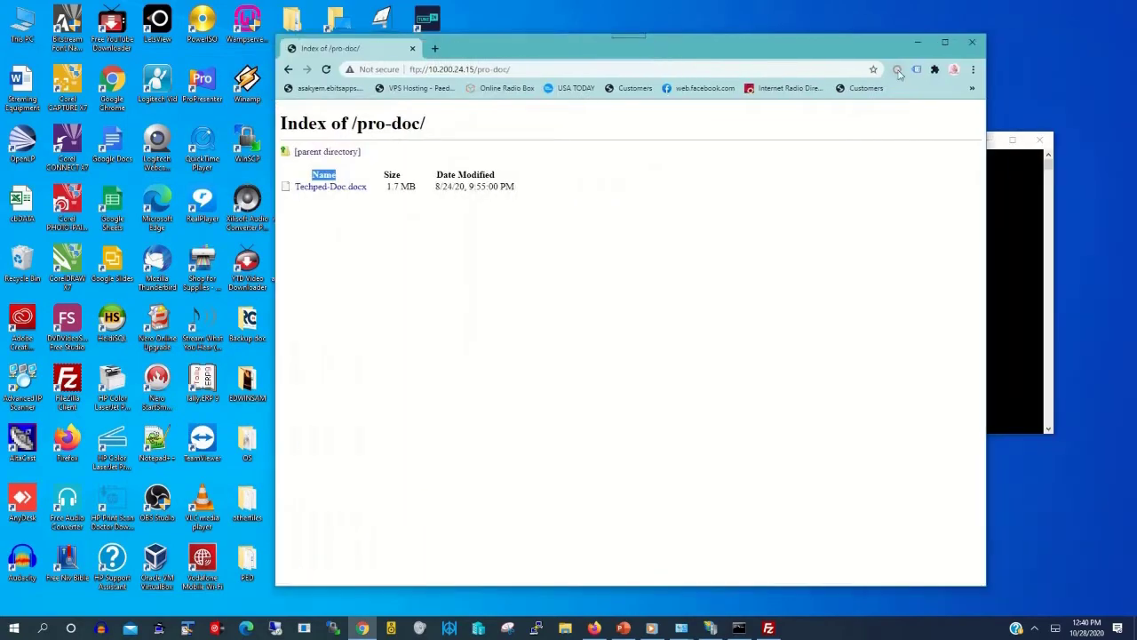
click(973, 42)
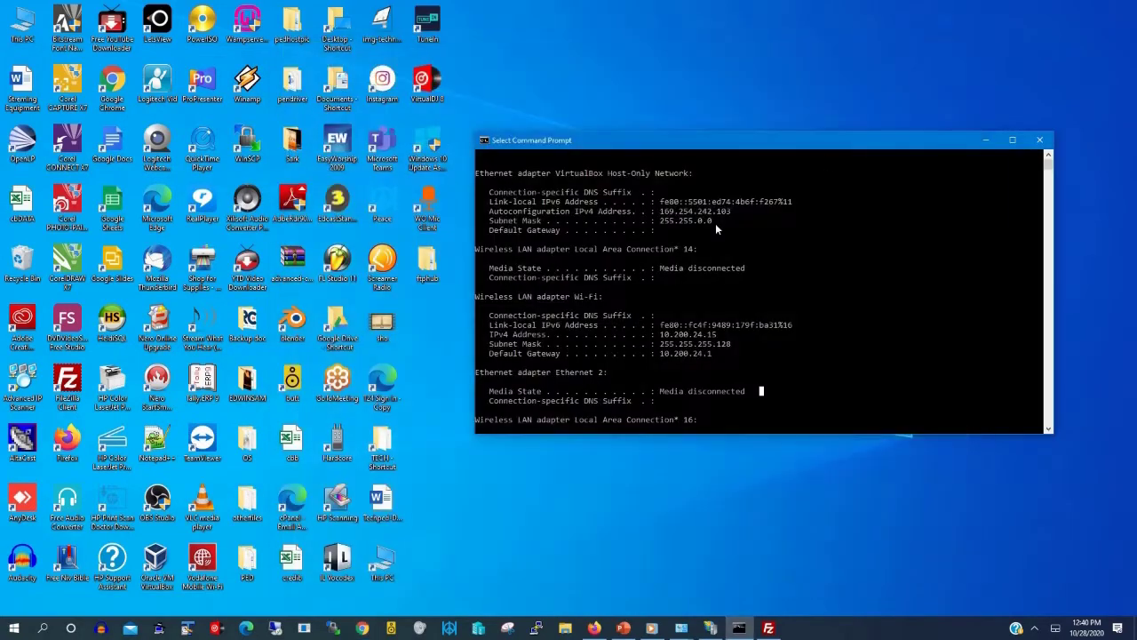
Step: In FileZilla's Quickconnect bar, enter host ftp://10.200.24.15, the FTP username, password and port 21
click(769, 628)
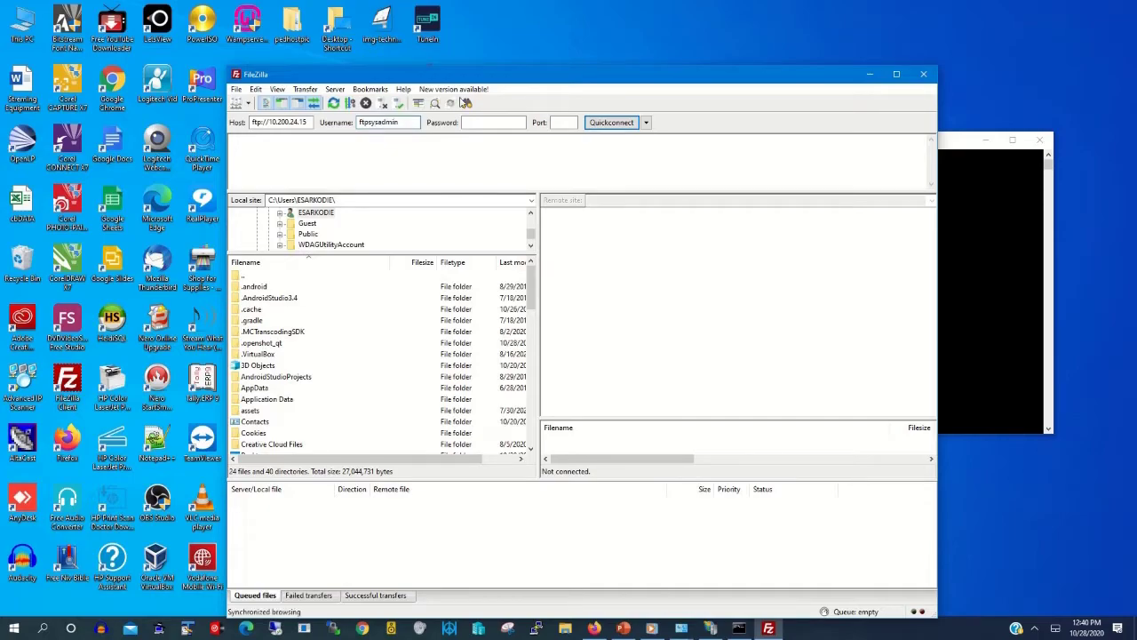
click(495, 122)
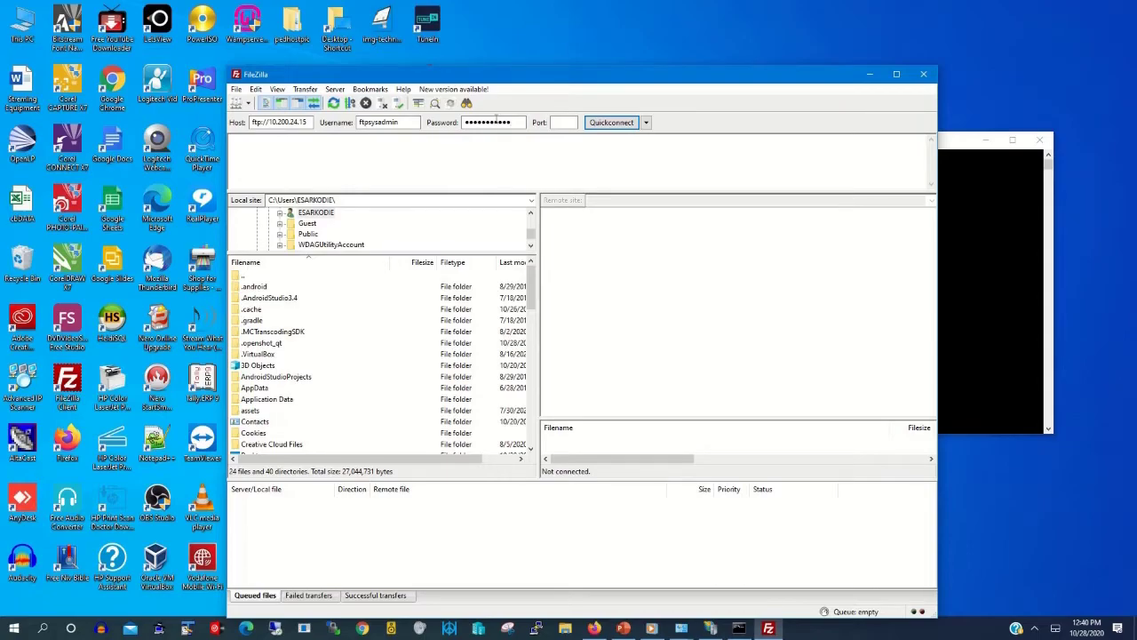
click(563, 122)
text(21)
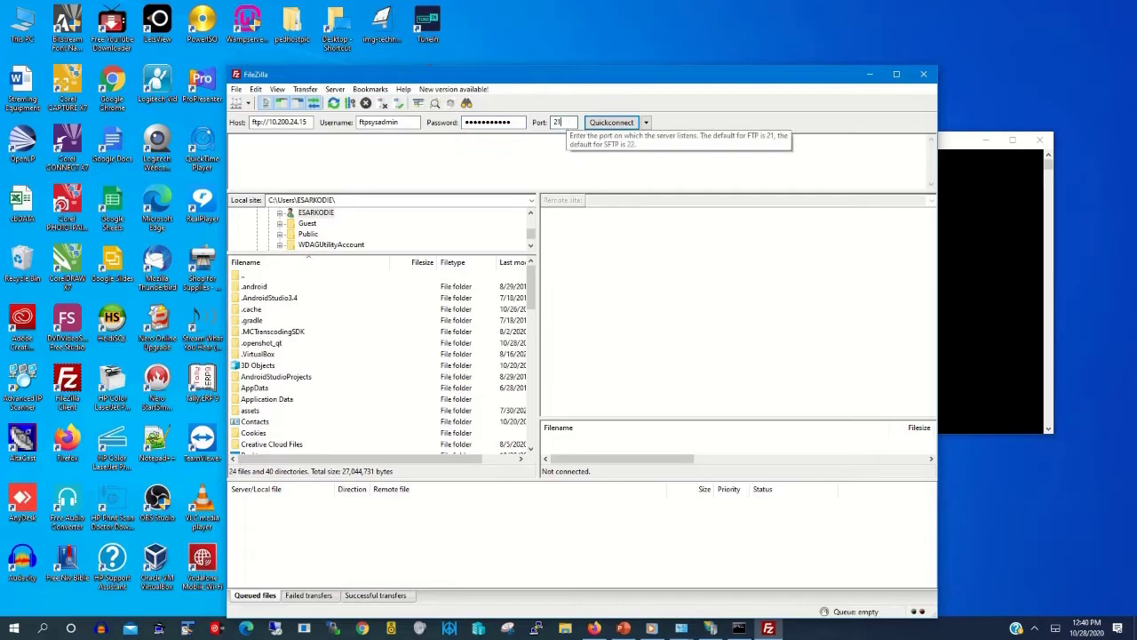
Step: Connect to 10.200.24.15 and open the remote pro-doc folder showing Techped-Doc.docx
click(612, 124)
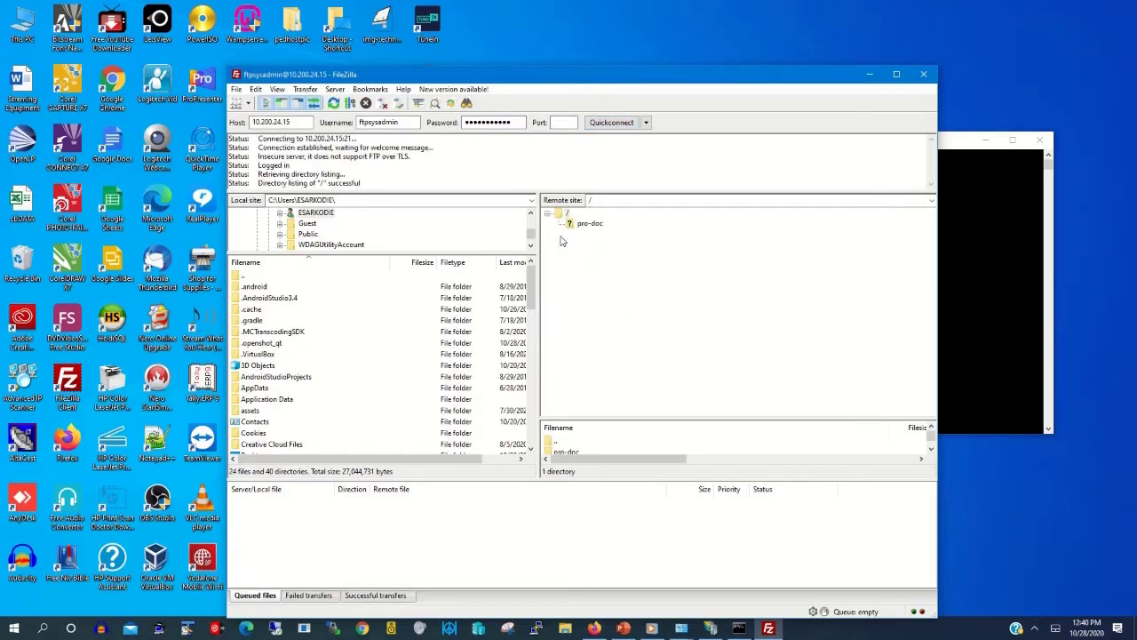
click(587, 225)
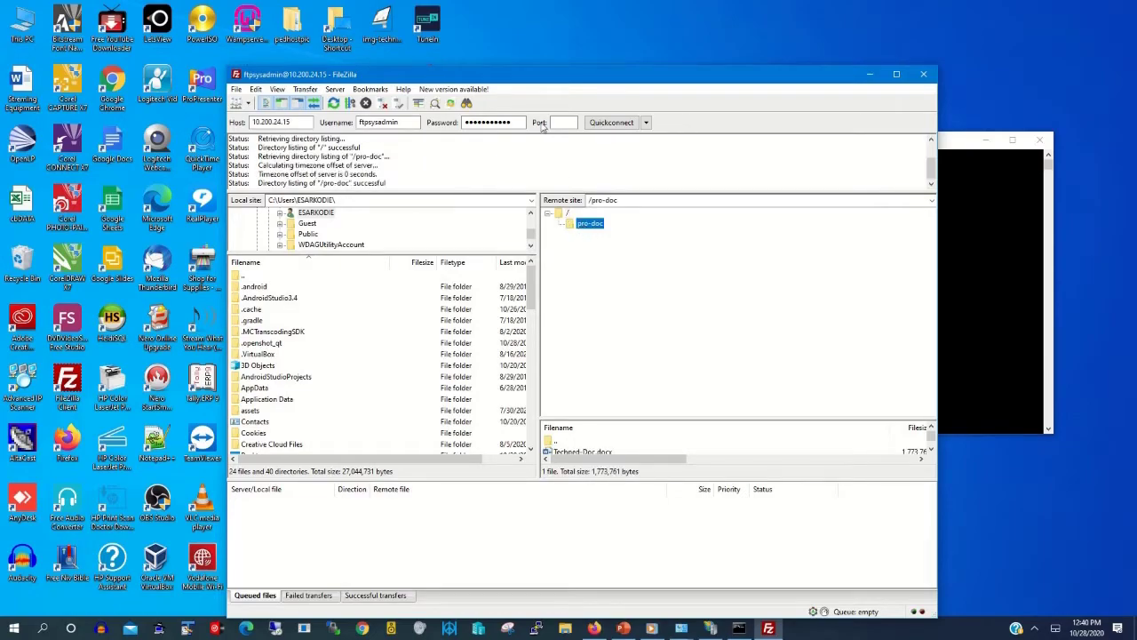
drag(546, 75, 713, 42)
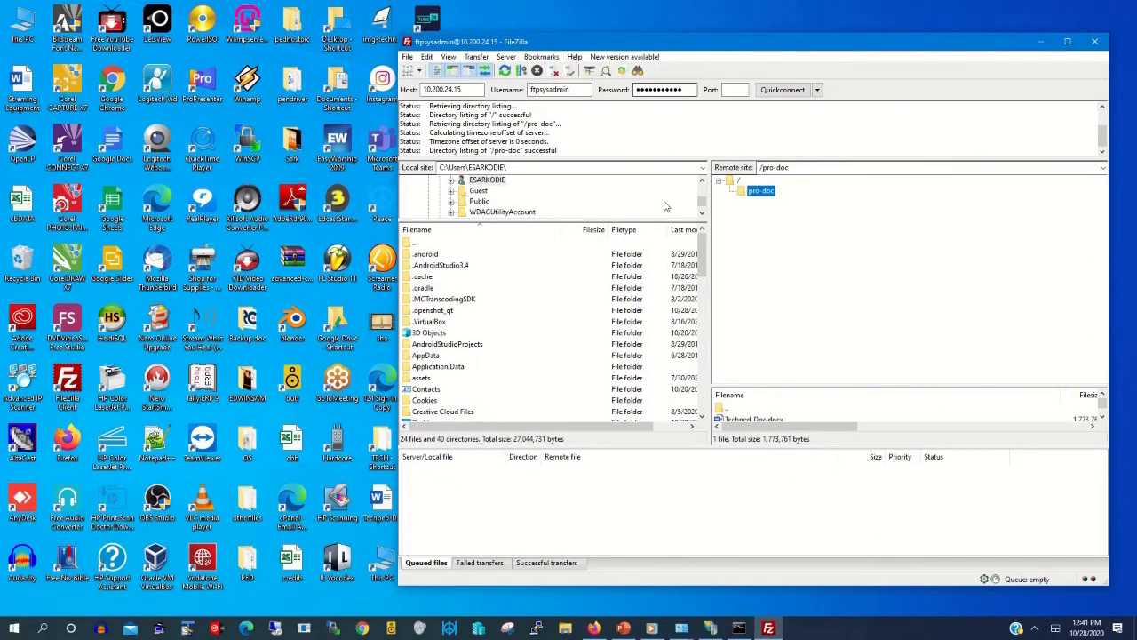
scroll(770, 414, down, 1)
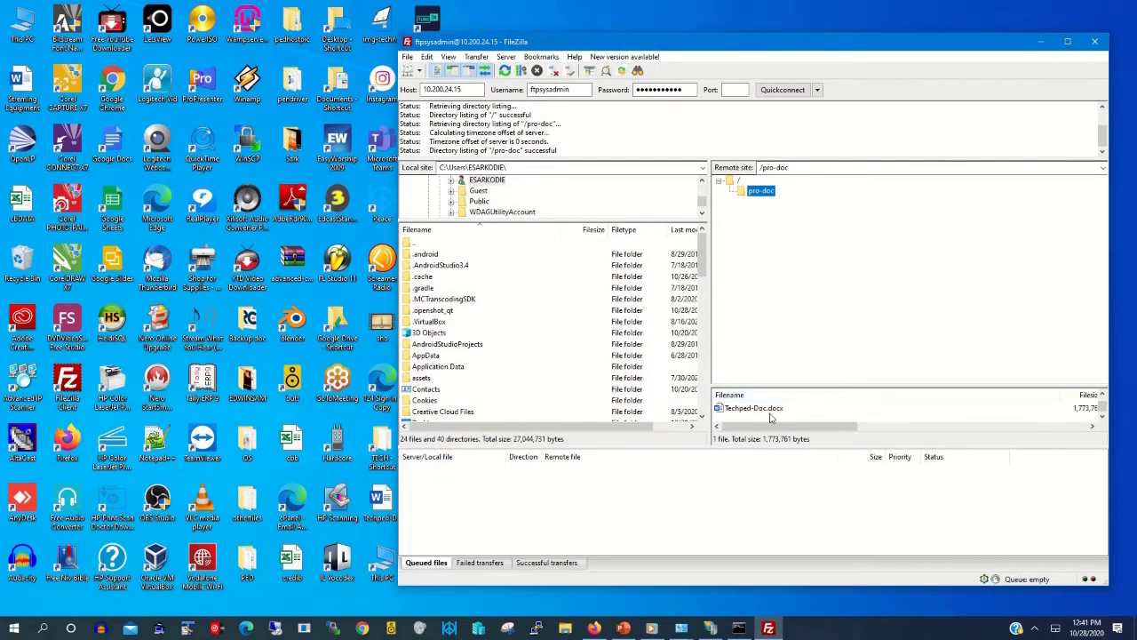
drag(602, 39, 704, 40)
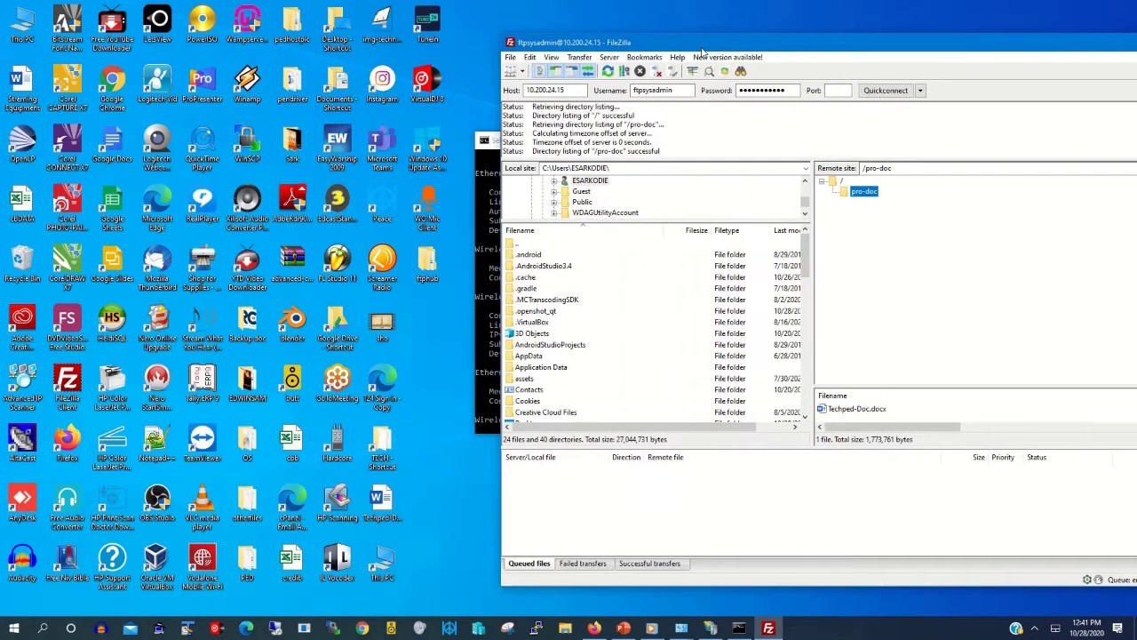
Step: Check the local ftphub\pro-doc folder in File Explorer, then minimize it
double_click(428, 271)
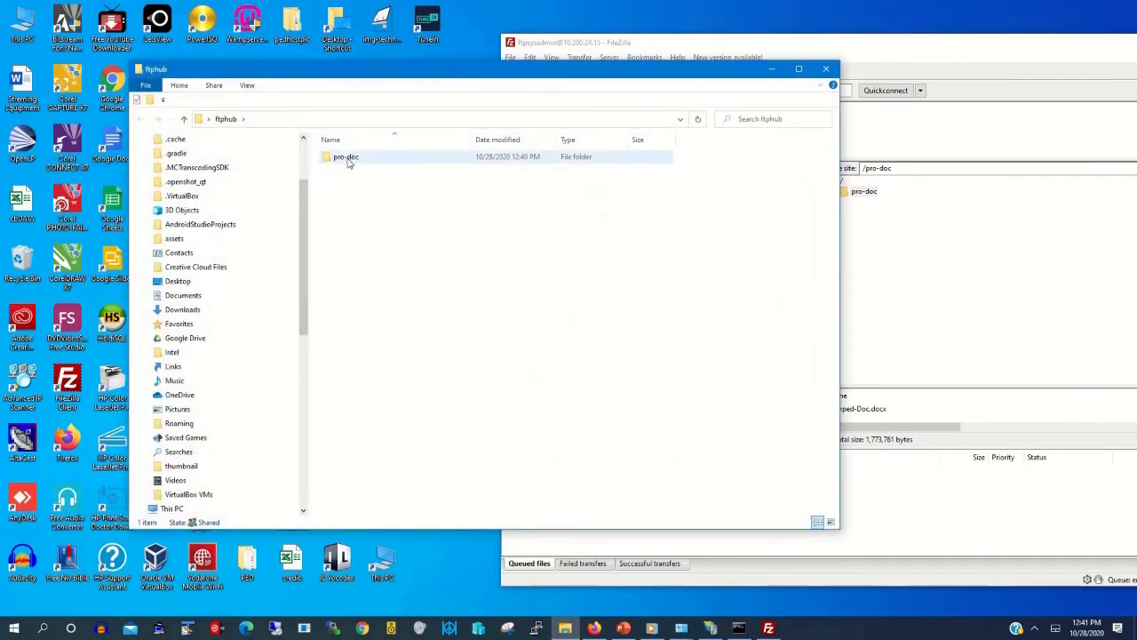
double_click(347, 158)
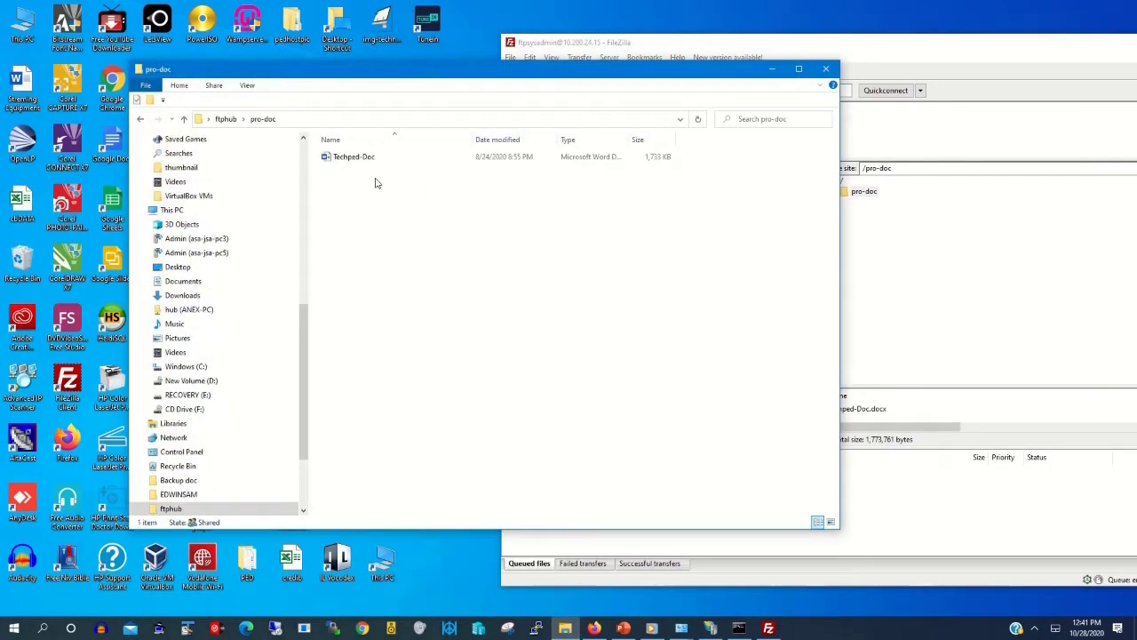
drag(734, 80, 697, 86)
click(735, 75)
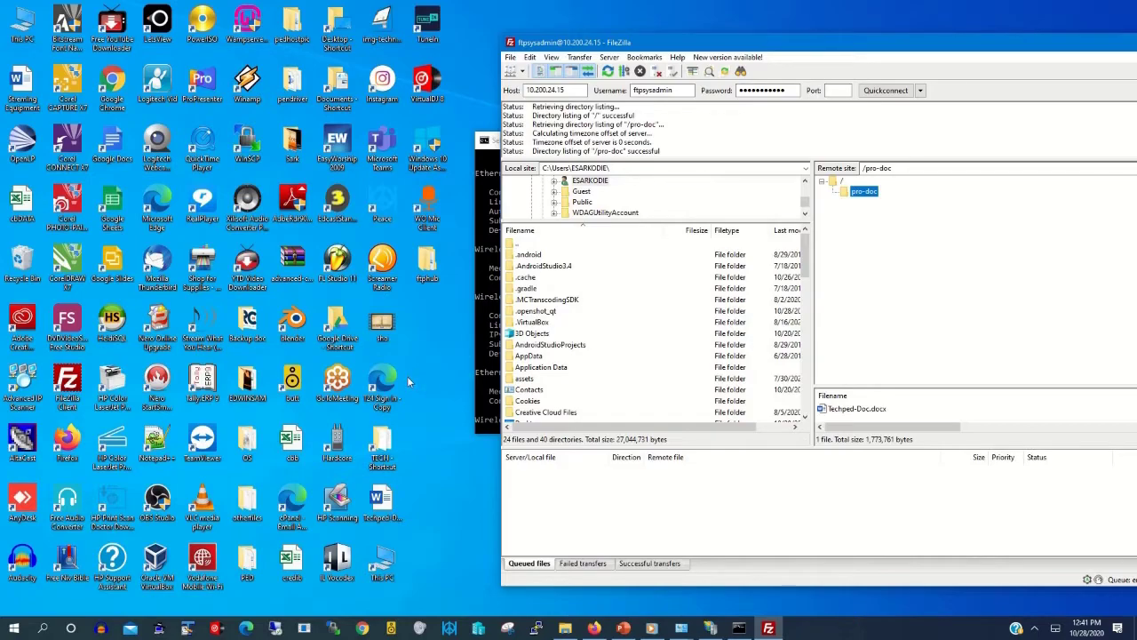
Step: Drag Streming Equipment.docx from the desktop onto FileZilla's remote pro-doc pane
click(27, 93)
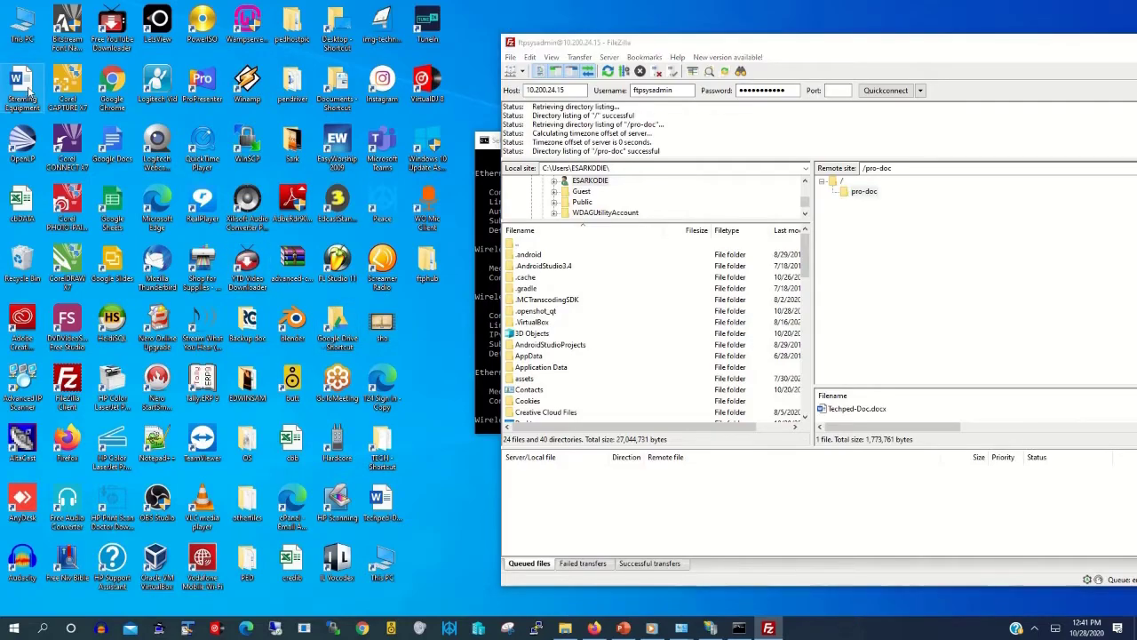
right_click(27, 88)
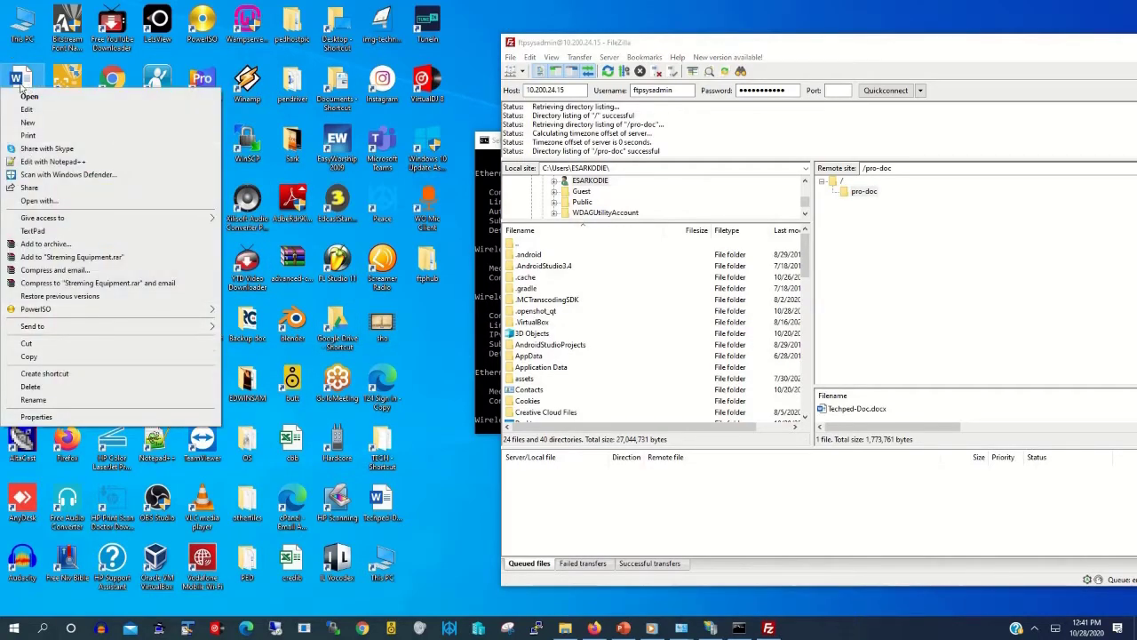
click(23, 86)
drag(22, 87, 877, 209)
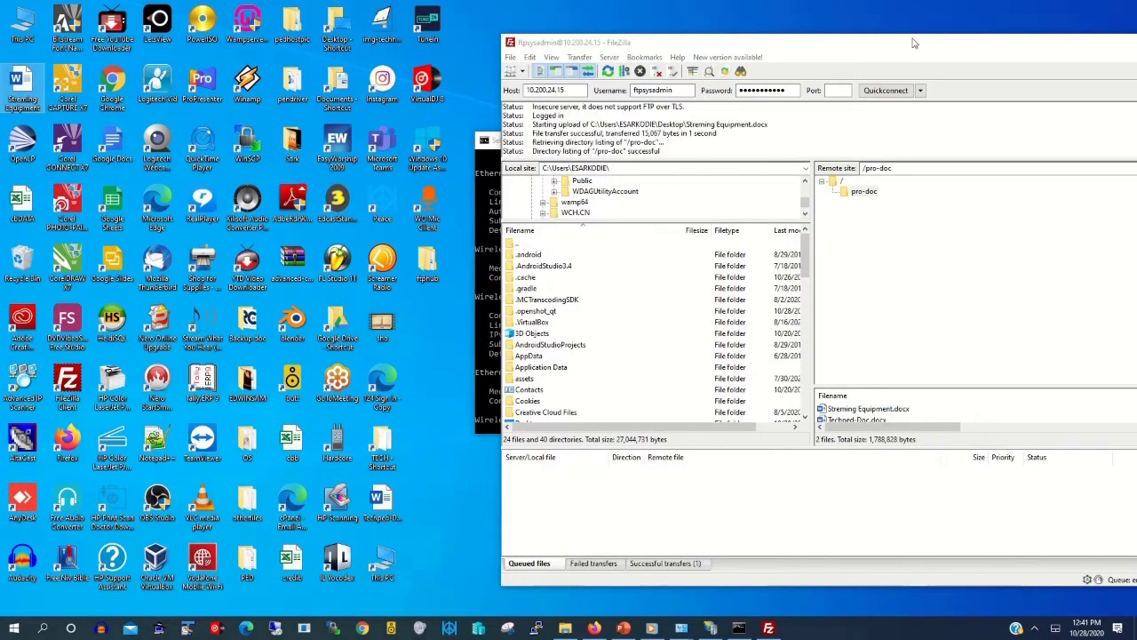
drag(910, 43, 756, 29)
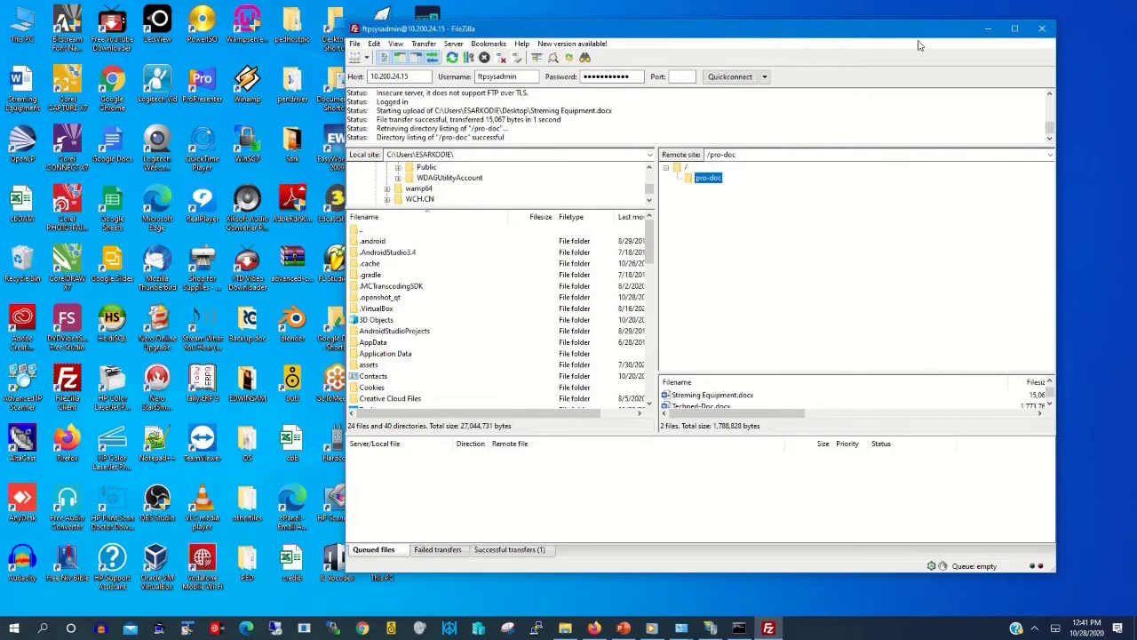
drag(880, 32, 1027, 23)
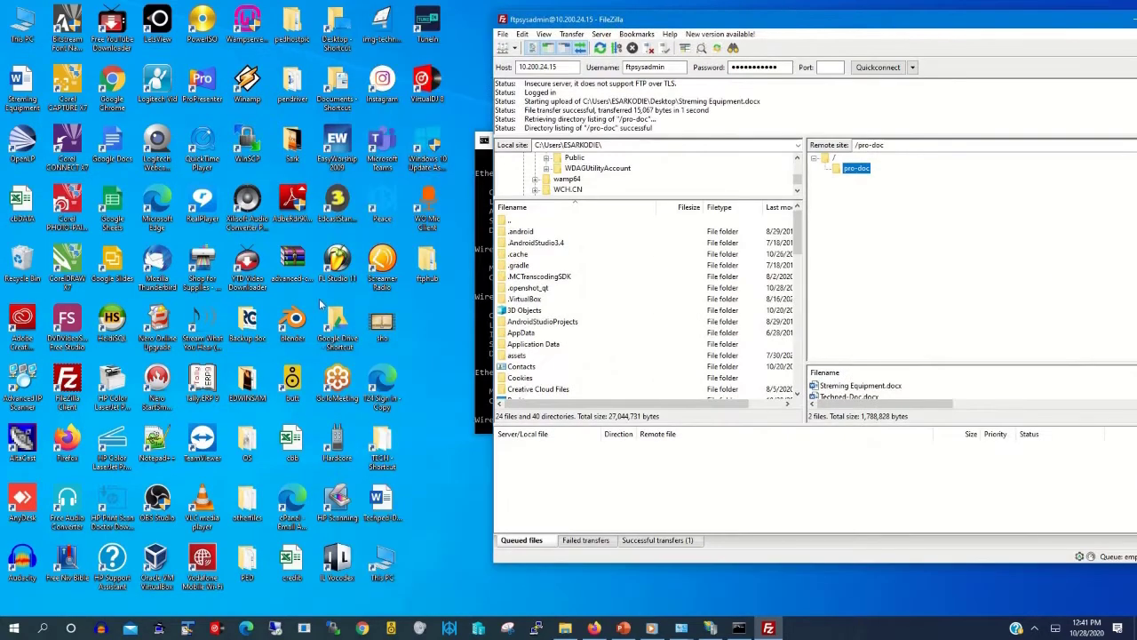
Step: Confirm the uploaded file appears in the local ftphub\pro-doc folder, then minimize it
double_click(429, 263)
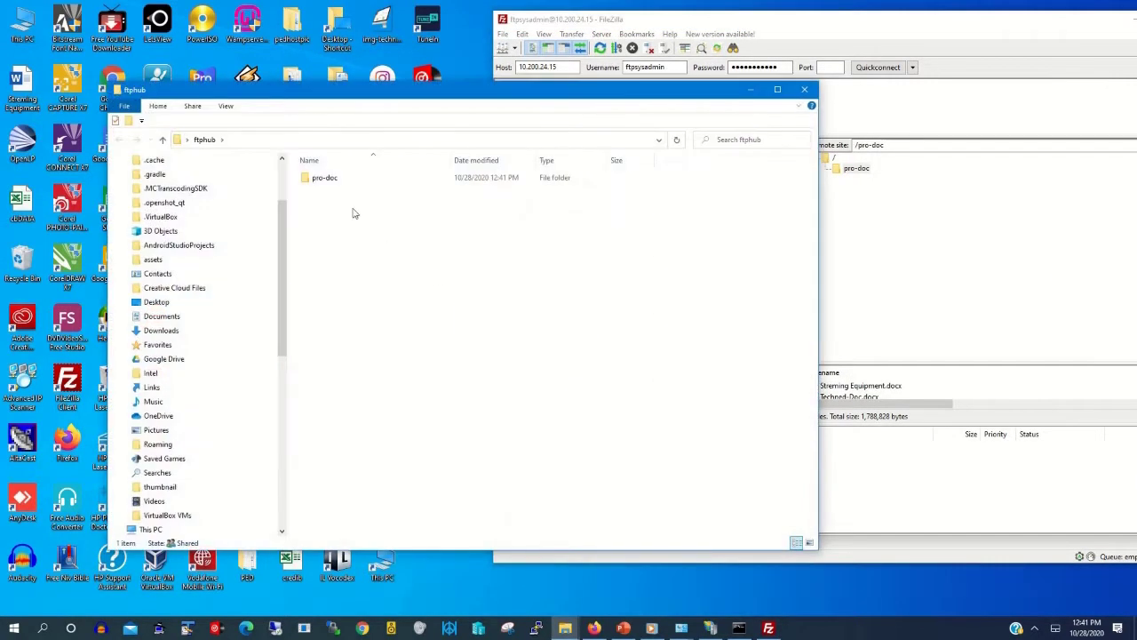
double_click(327, 183)
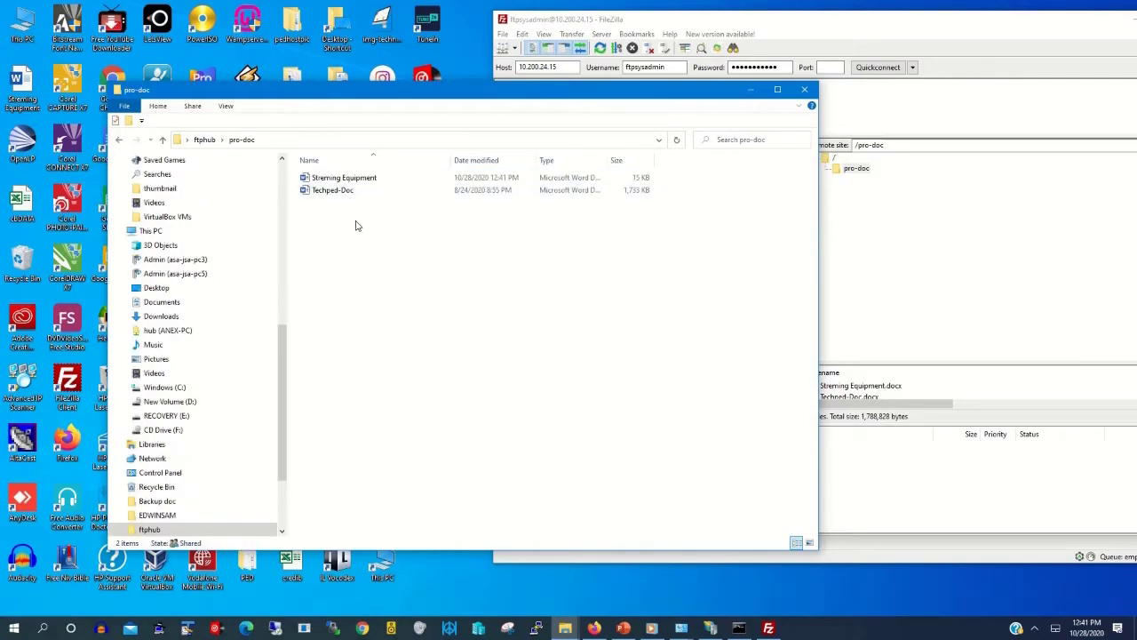
click(750, 90)
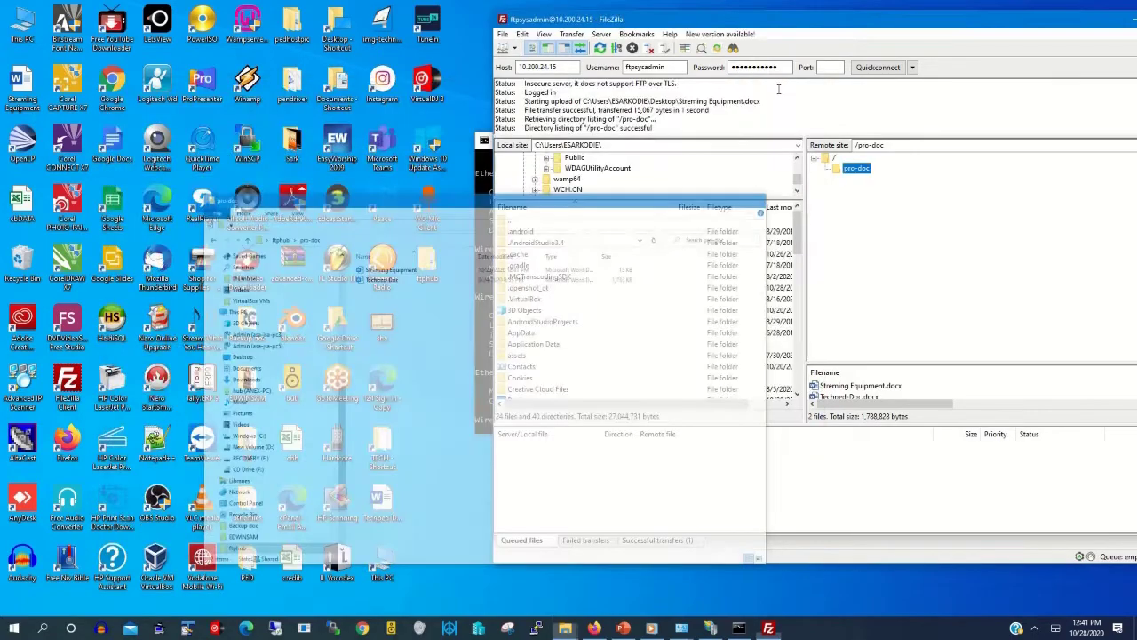
drag(958, 28, 686, 29)
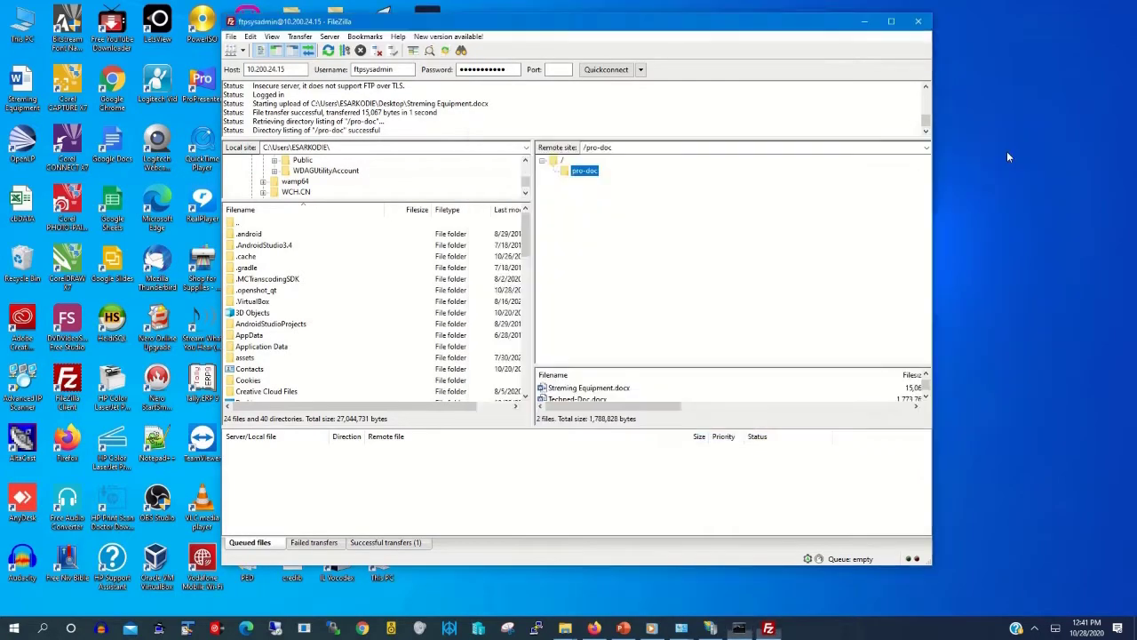
Step: Minimize the FileZilla window to reveal the Windows desktop
click(865, 24)
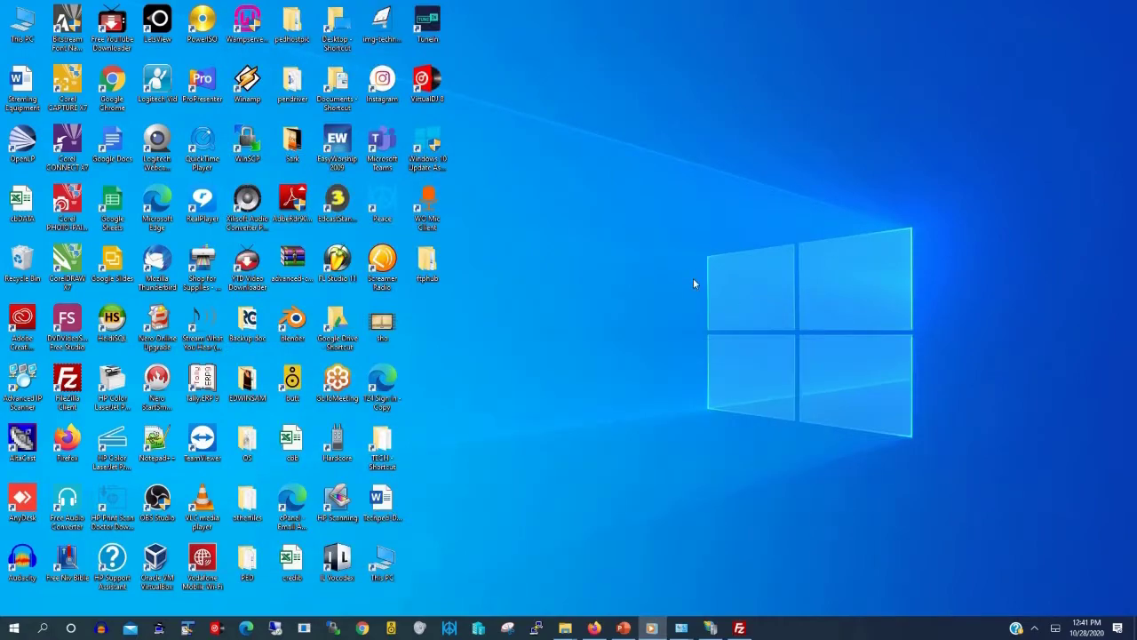